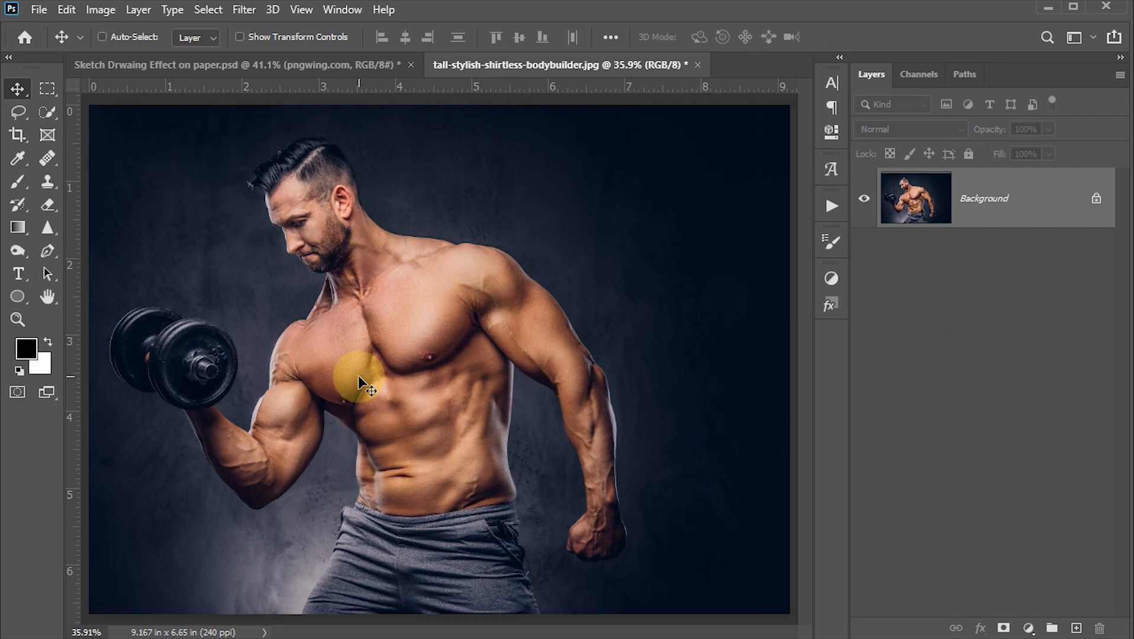
Select the man as the subject and add the missing part of the dumbbell's rear plate with the Quick Selection tool.
click(207, 10)
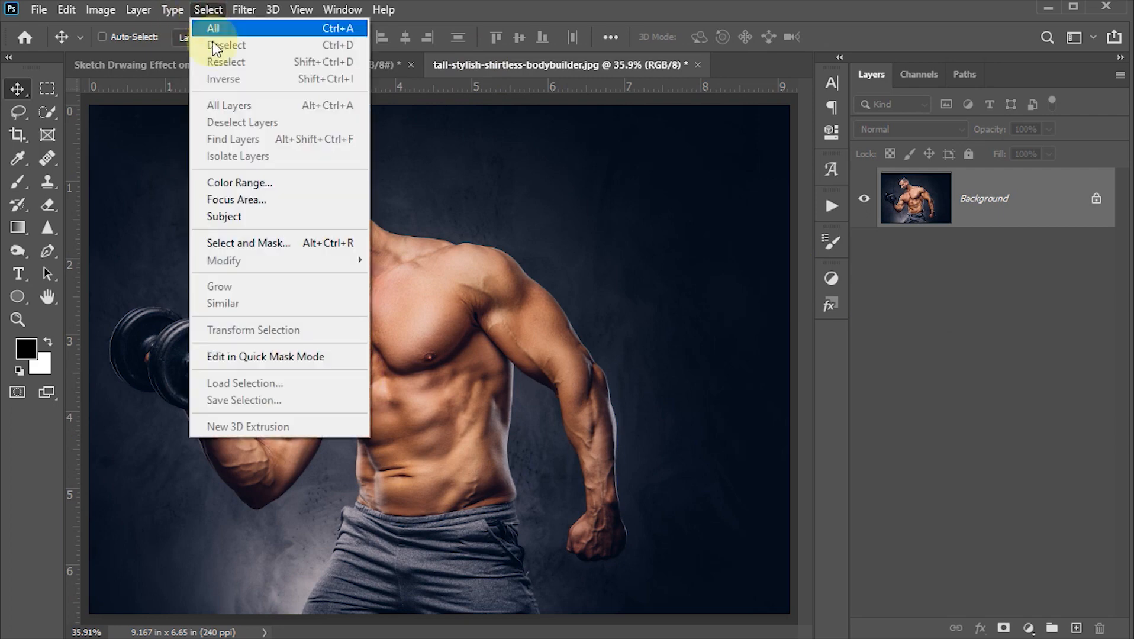
click(234, 217)
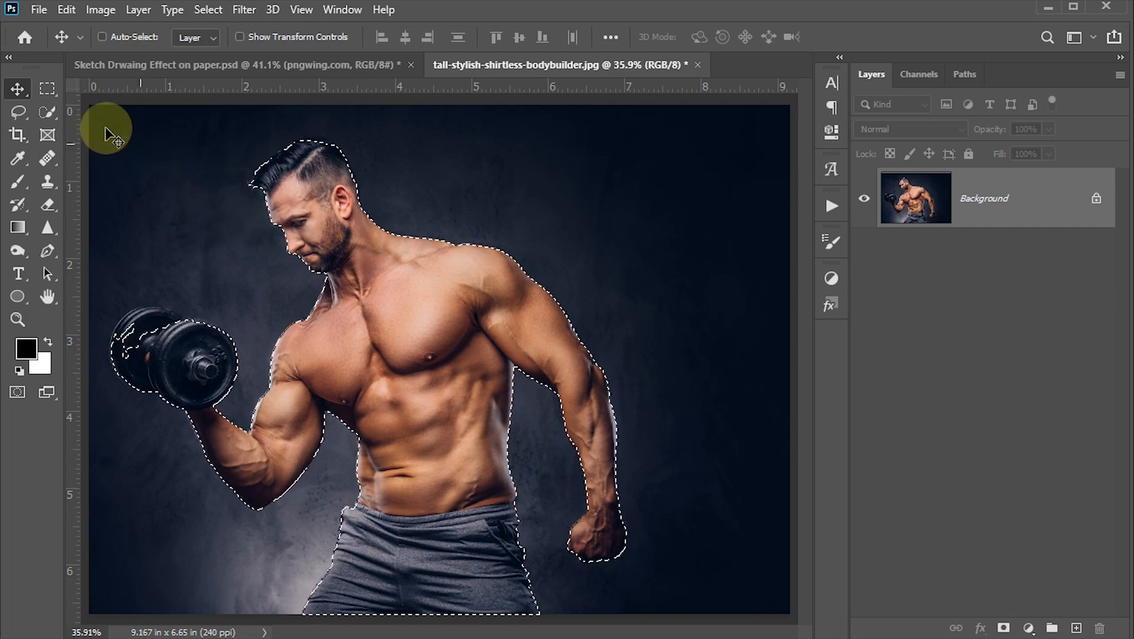
click(43, 106)
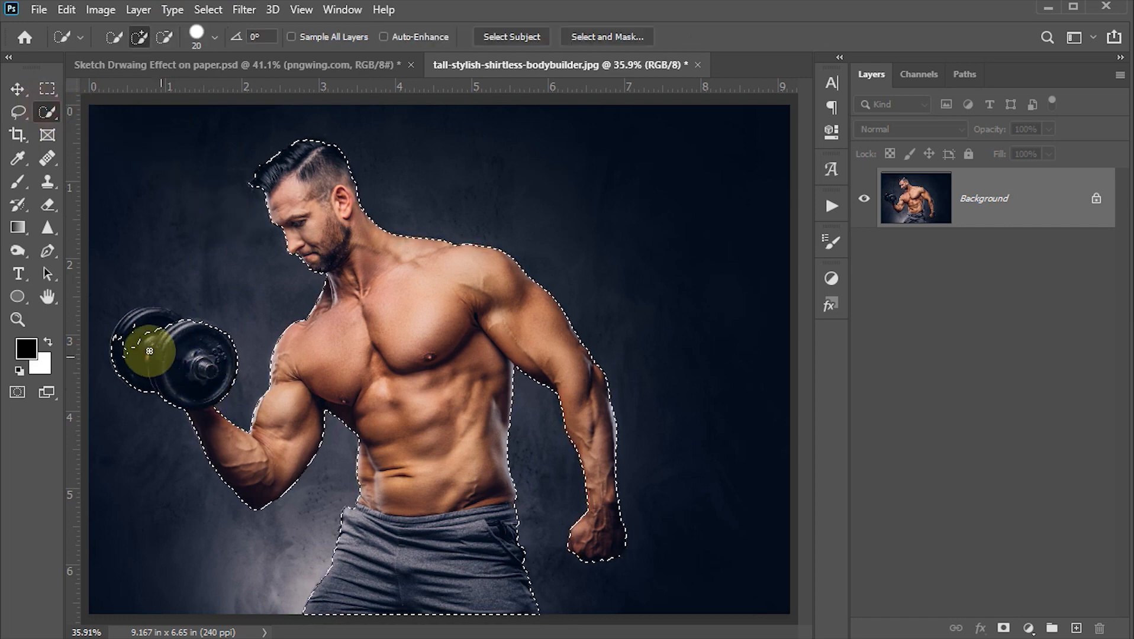
scroll(149, 351, up, 3)
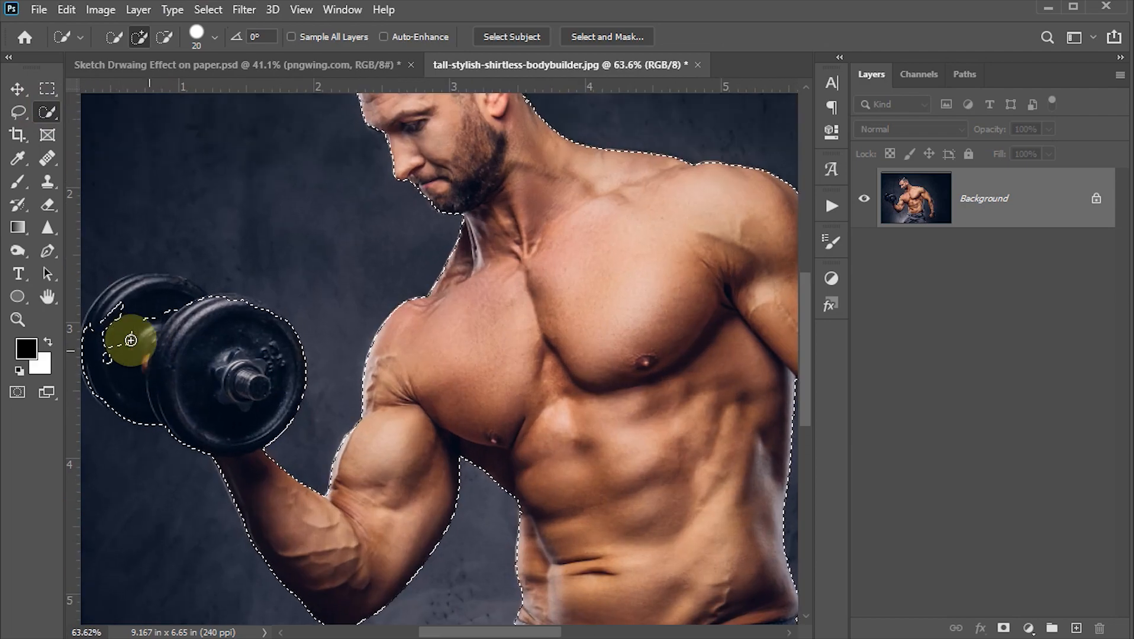
scroll(237, 399, down, 2)
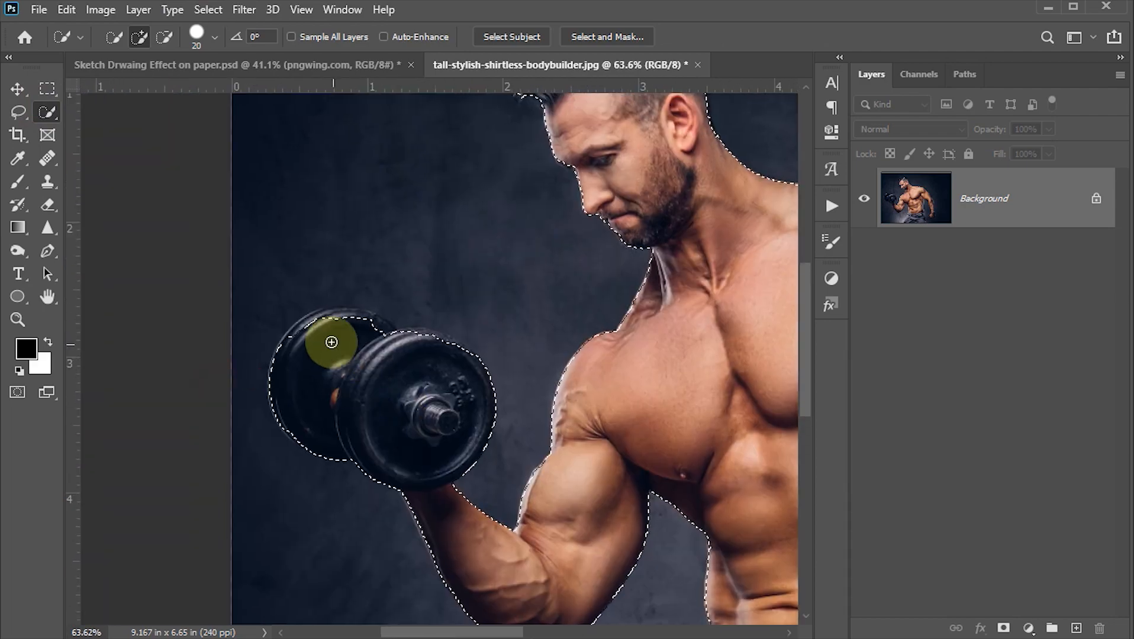
Reduce the Quick Selection brush to 10 and refine the selection along the outer edges of the dumbbell's rear plate.
scroll(331, 337, up, 5)
key(bracketleft)
mouse_move(261, 306)
mouse_down()
mouse_move(236, 330)
mouse_move(274, 328)
mouse_move(289, 281)
mouse_move(375, 275)
mouse_move(254, 293)
mouse_move(303, 277)
mouse_move(289, 274)
mouse_move(415, 272)
mouse_move(427, 279)
mouse_move(307, 264)
mouse_move(351, 261)
mouse_move(463, 310)
mouse_move(468, 301)
mouse_move(548, 326)
mouse_move(611, 330)
mouse_move(661, 361)
mouse_move(648, 343)
mouse_move(525, 315)
mouse_move(674, 361)
mouse_move(708, 398)
mouse_move(460, 456)
mouse_up()
key(bracketleft)
scroll(460, 456, down, 2)
scroll(398, 473, down, 3)
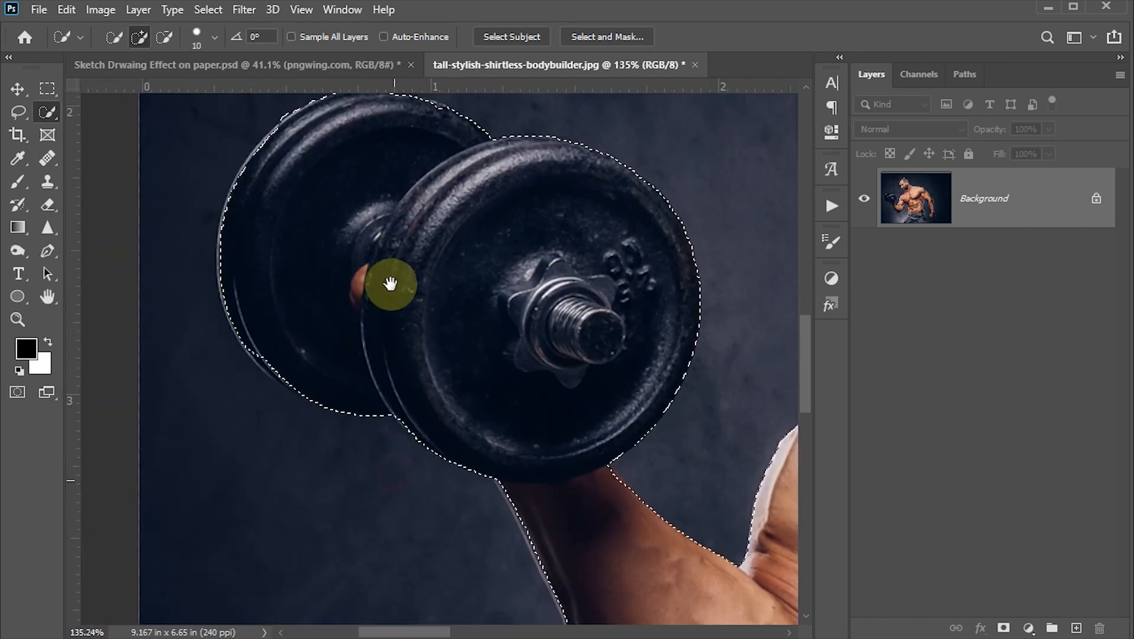
click(258, 336)
drag(258, 336, 305, 380)
scroll(408, 367, down, 3)
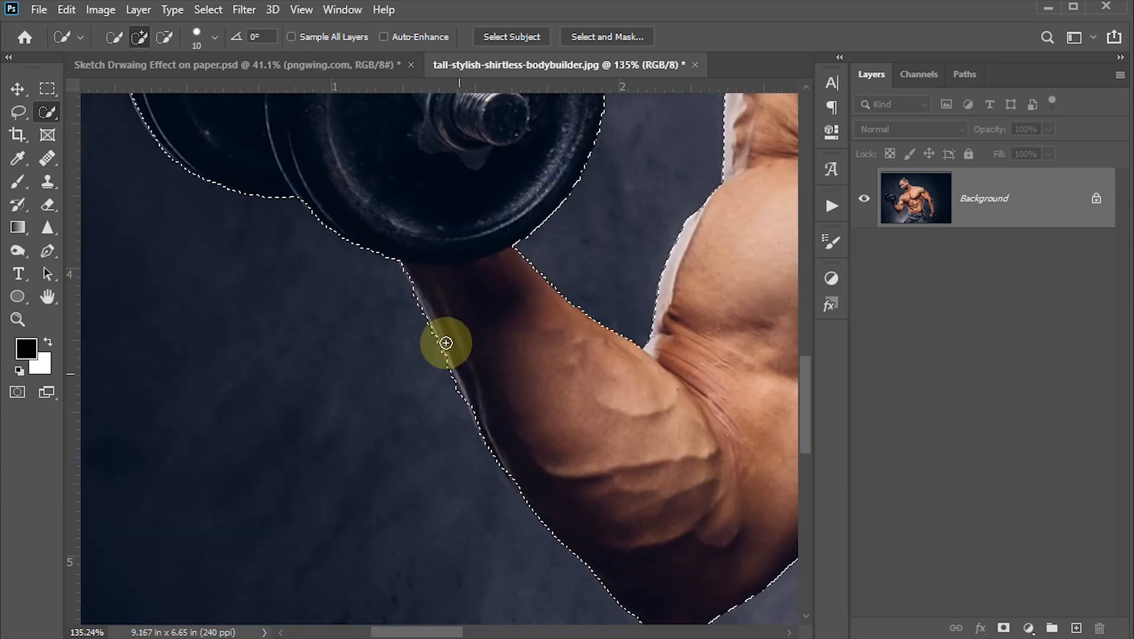
Refine the selection edge around the man's hair and head.
scroll(443, 337, up, 10)
scroll(443, 336, right, 6)
scroll(540, 362, up, 5)
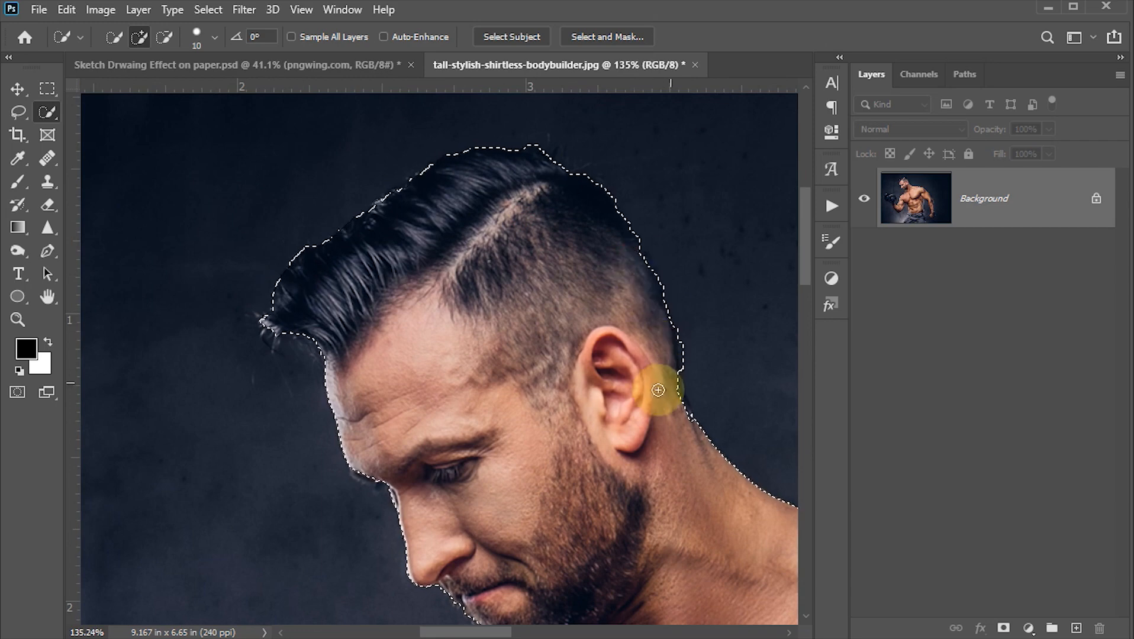
drag(710, 491, 517, 296)
scroll(517, 296, down, 3)
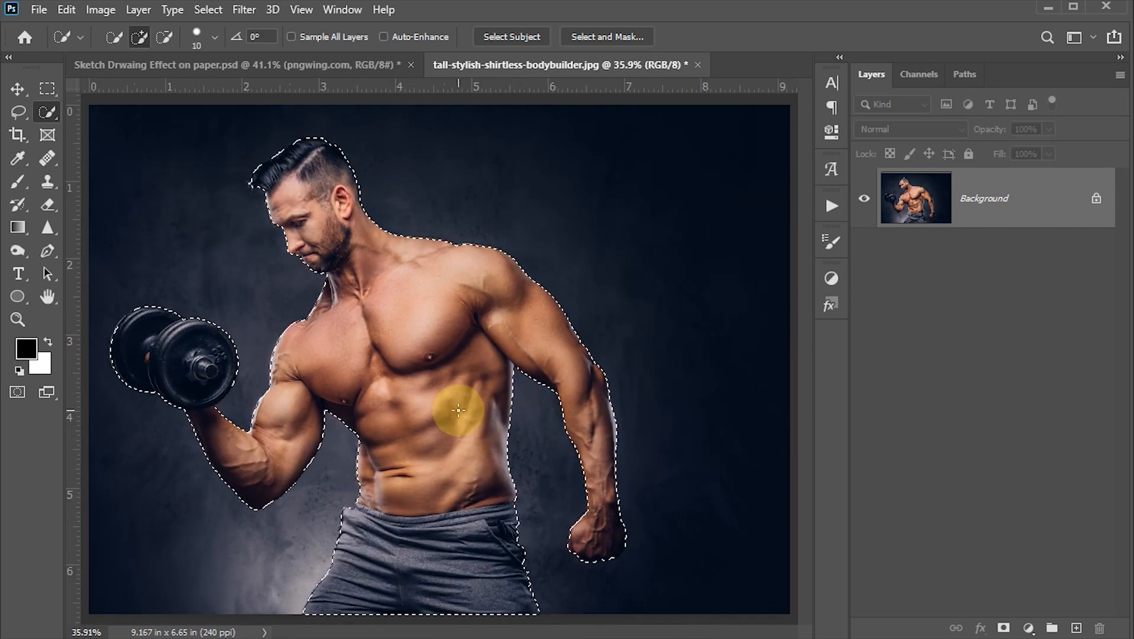
Check the selection in Quick Mask mode and add the missed rim of the dumbbell's rear plate to the selection.
key(q)
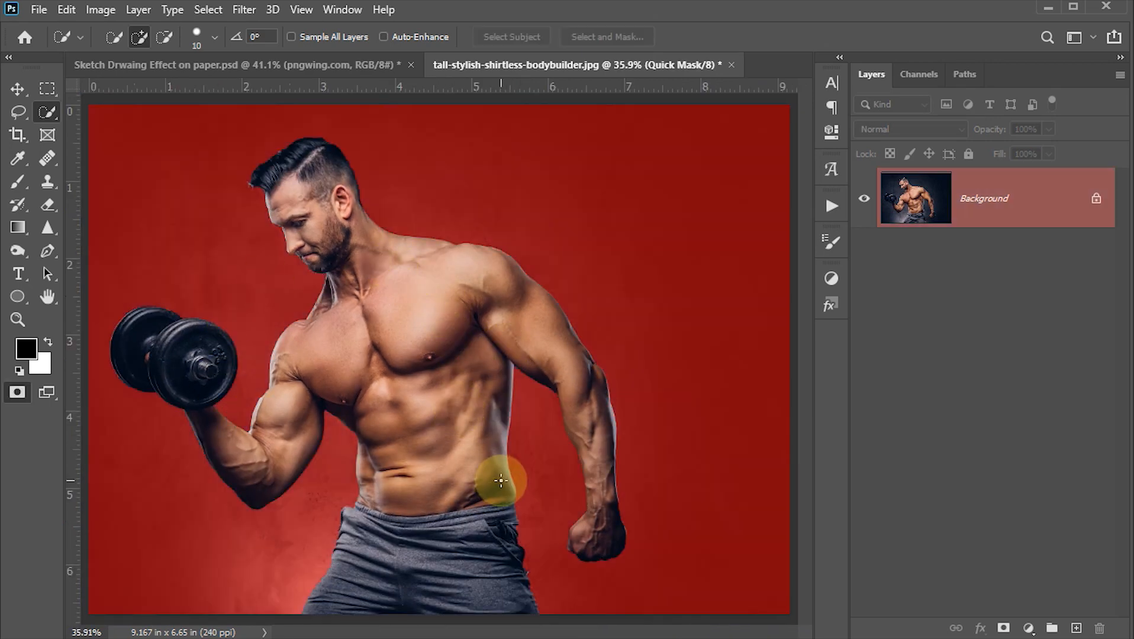
scroll(113, 312, up, 10)
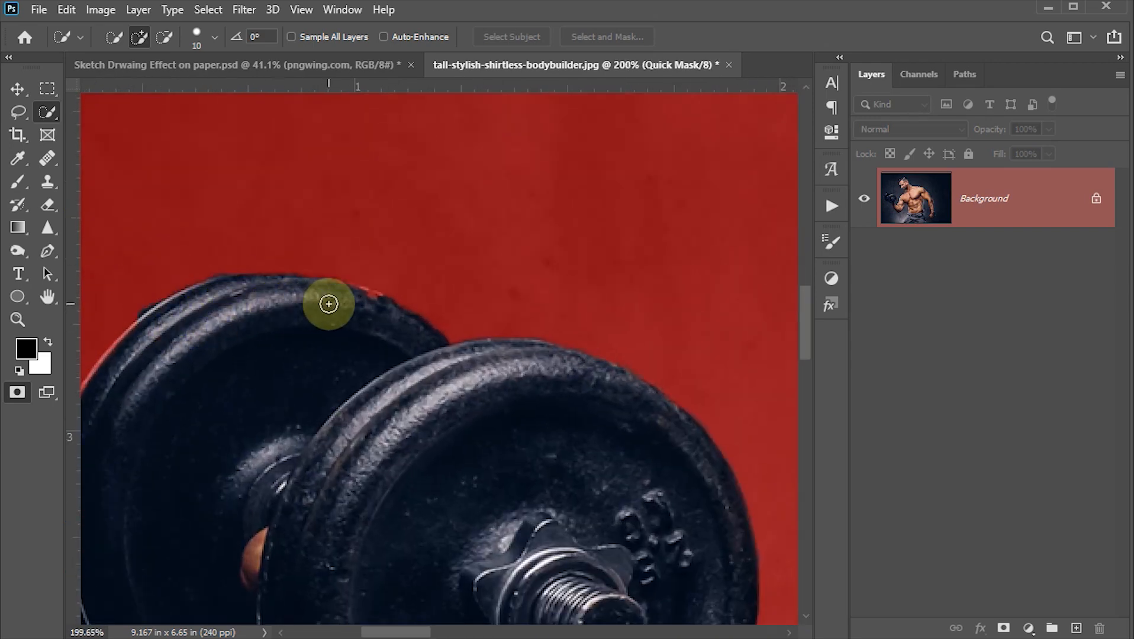
key(q)
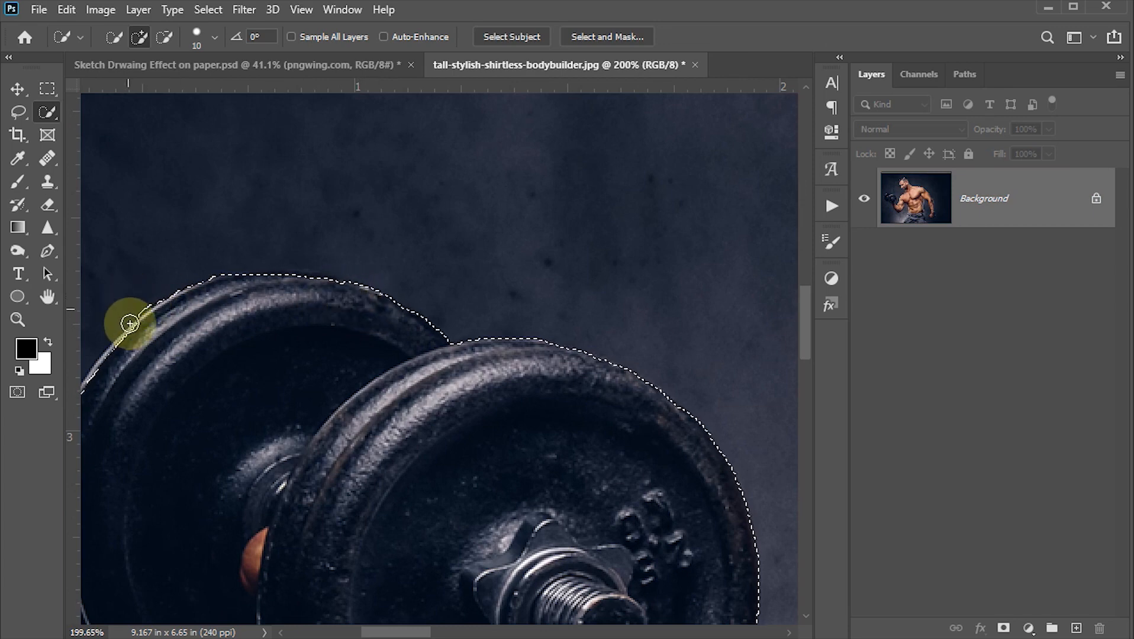
drag(142, 351, 254, 332)
click(253, 314)
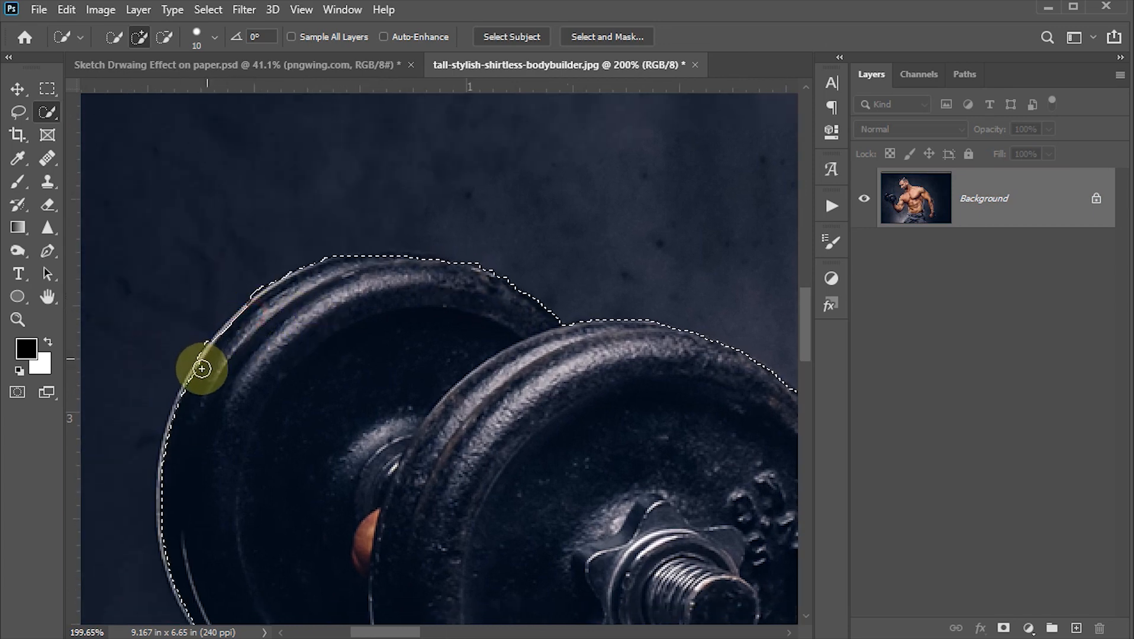
scroll(278, 270, up, 1)
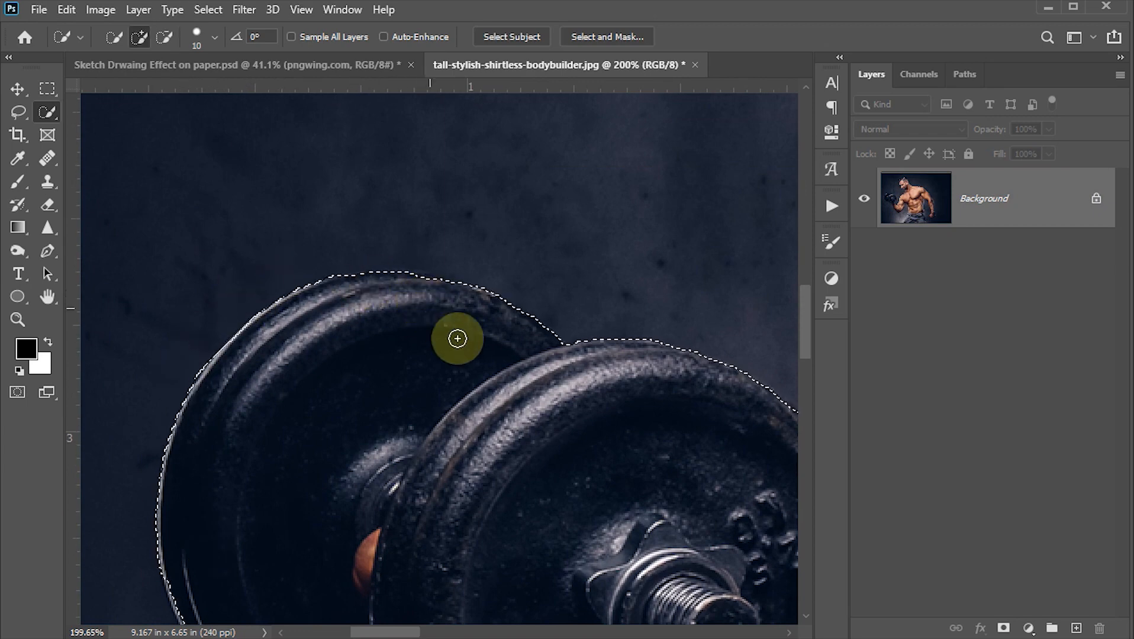
key(ctrl+0)
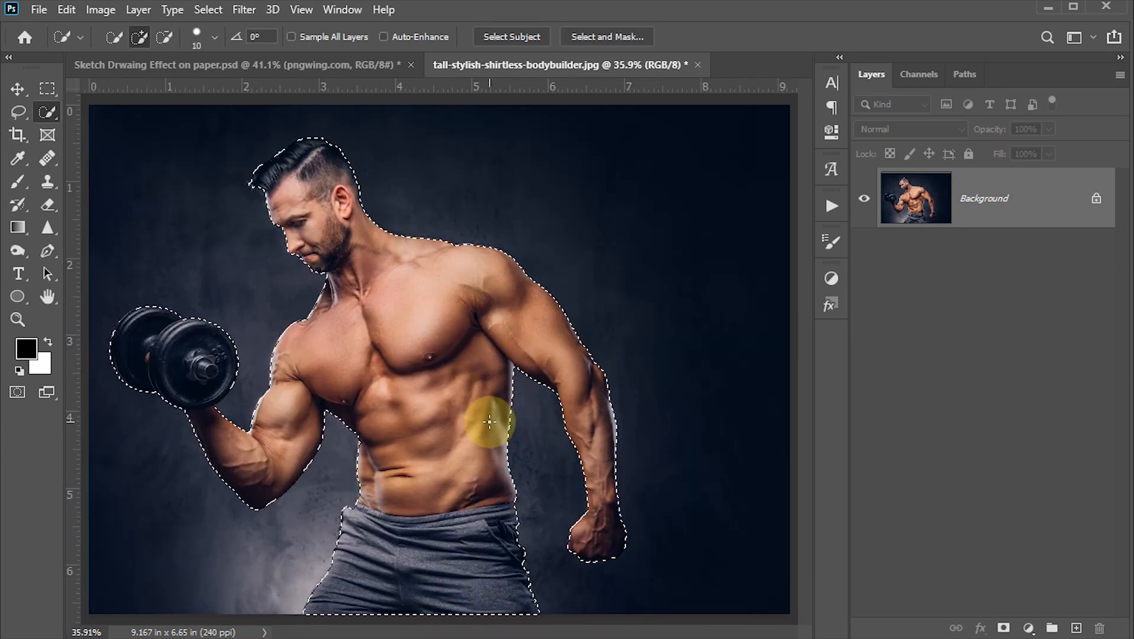
Copy the selected man to a new layer and move it into the document Sketch Drwaing Effect on paper.psd.
key(ctrl+j)
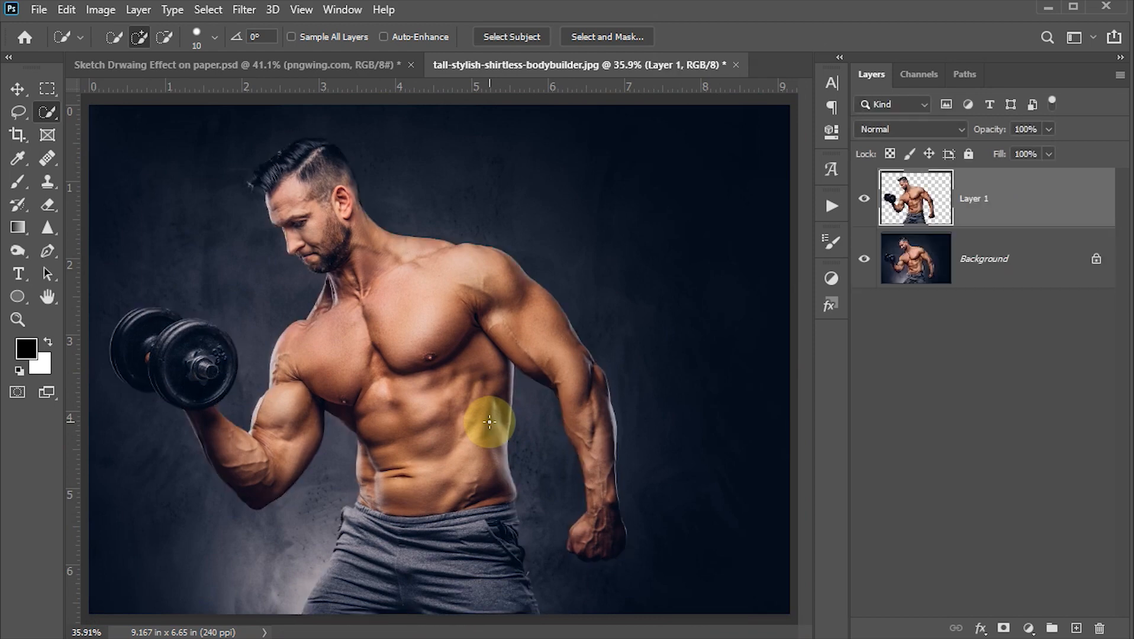
click(18, 92)
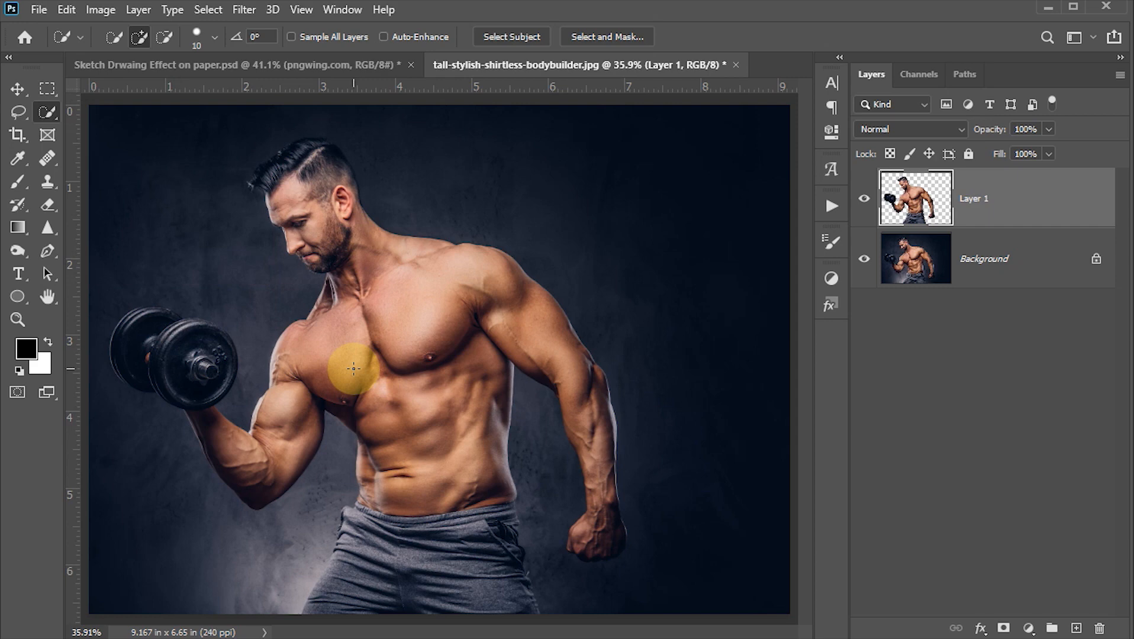
key(v)
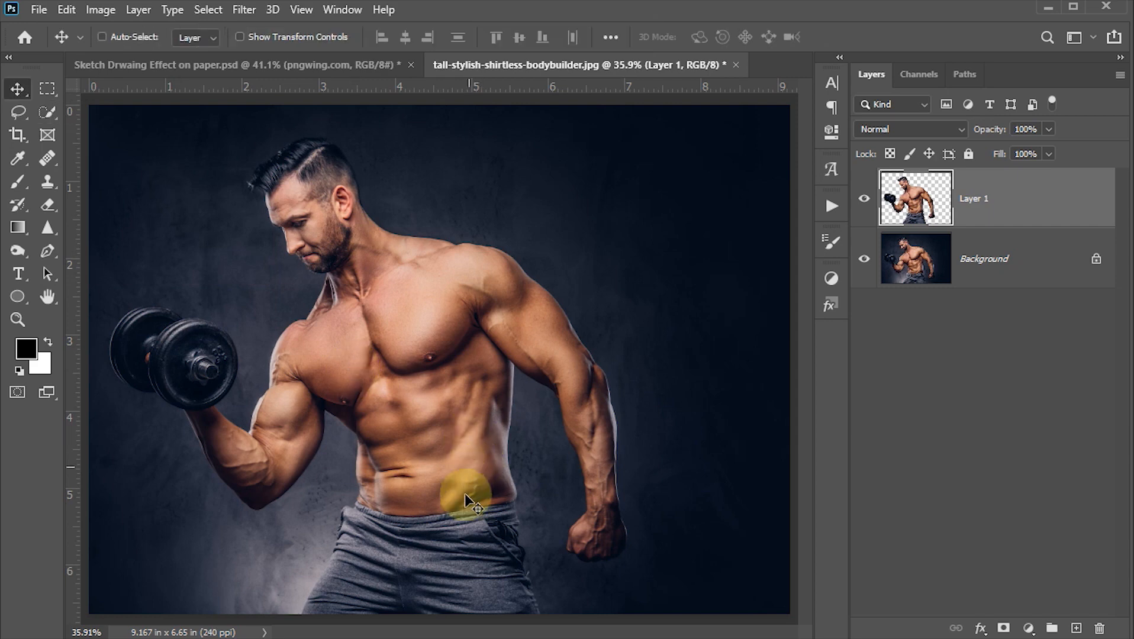
mouse_move(460, 510)
mouse_down()
mouse_move(331, 149)
mouse_move(290, 72)
mouse_move(458, 429)
mouse_move(464, 464)
mouse_up()
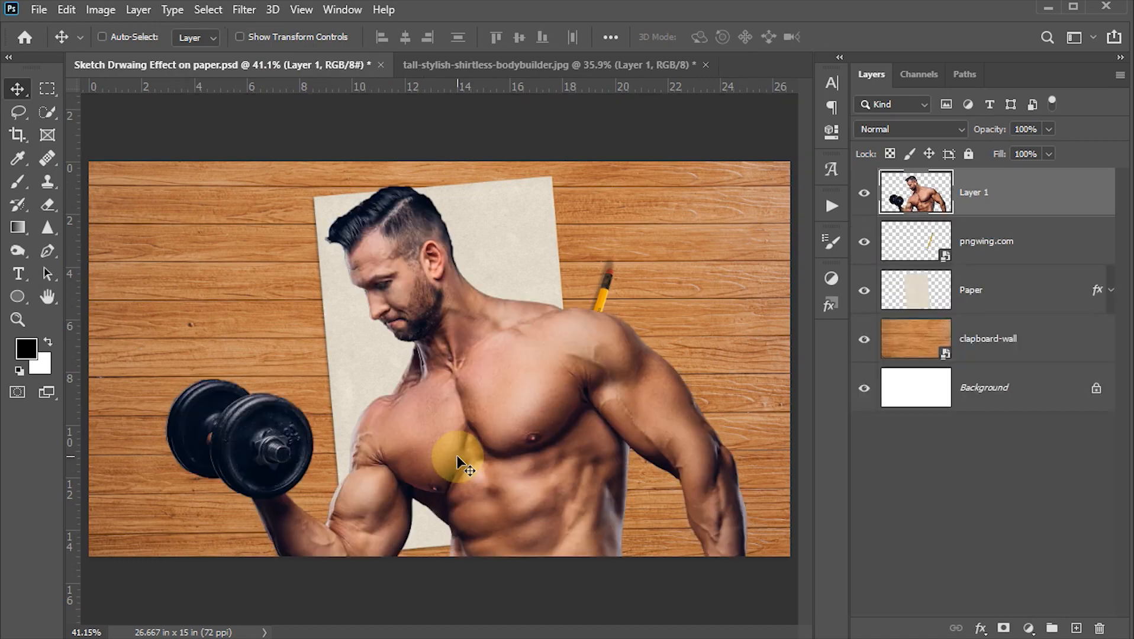
Scale the man proportionally to about 66.5% and position him over the paper with his head near the canvas's upper edge.
key(ctrl+t)
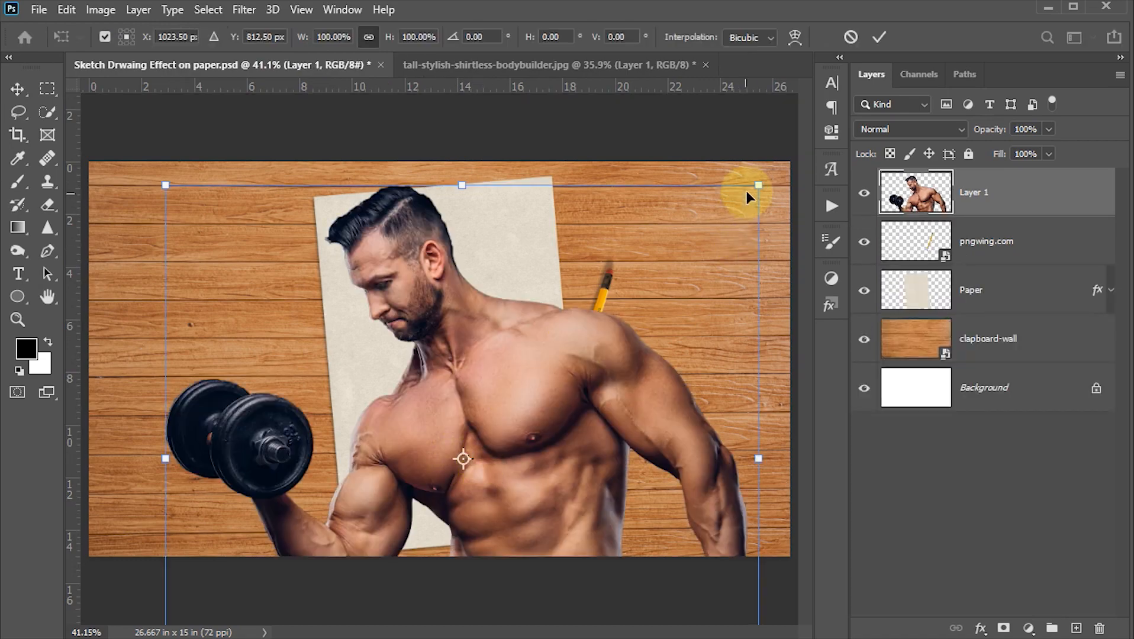
drag(754, 184, 552, 375)
drag(483, 473, 508, 238)
drag(580, 497, 544, 476)
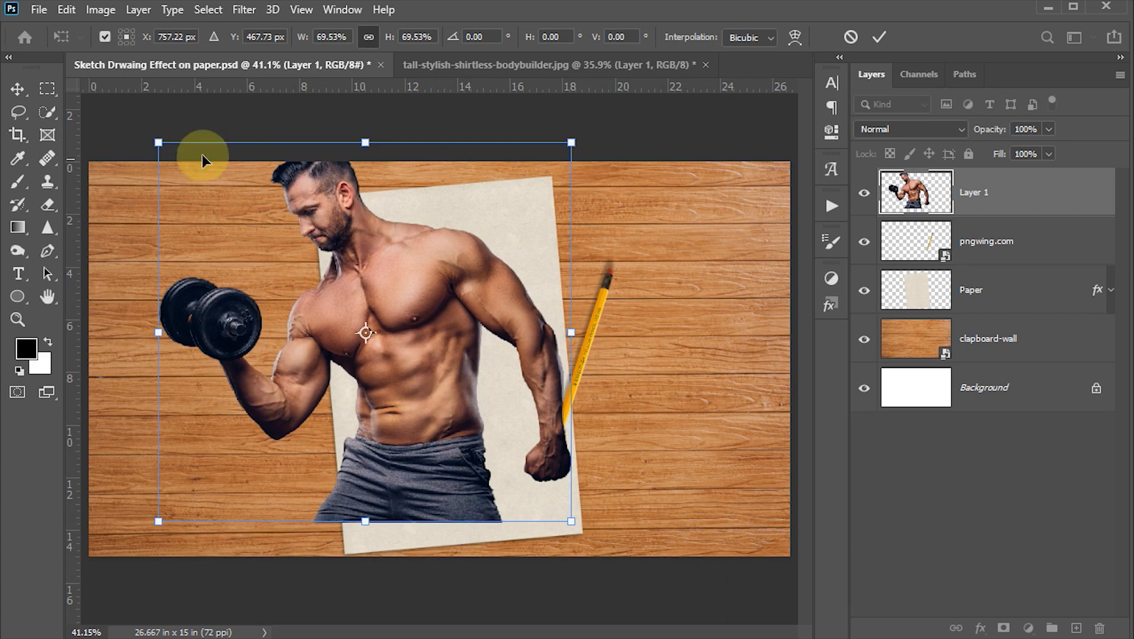
drag(157, 140, 177, 164)
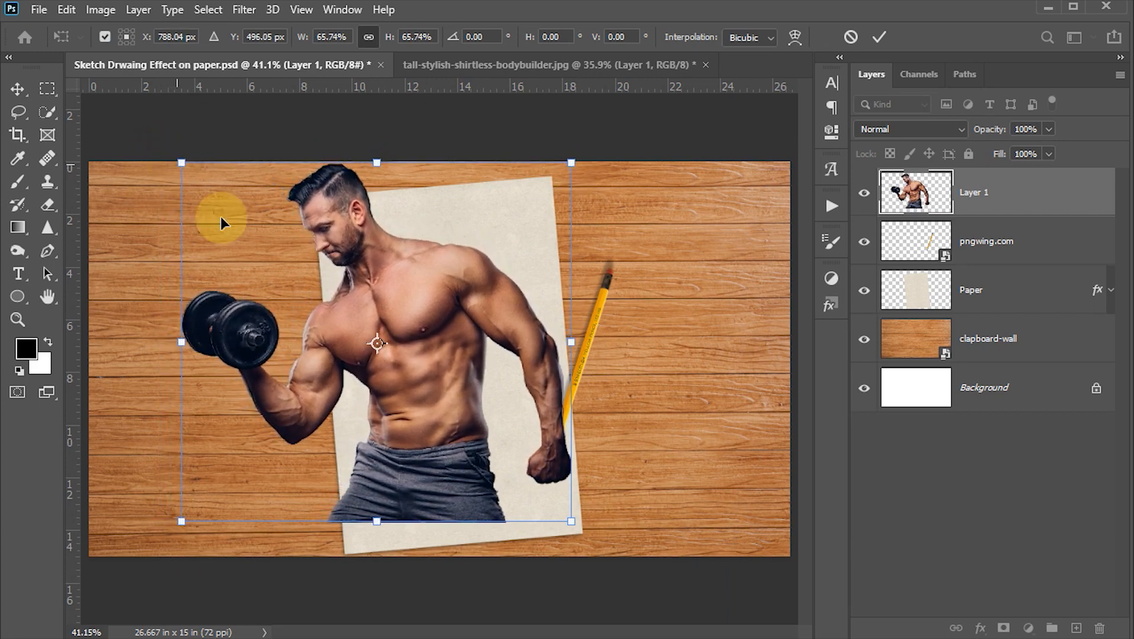
key(Left)
key(Left)
key(Left)
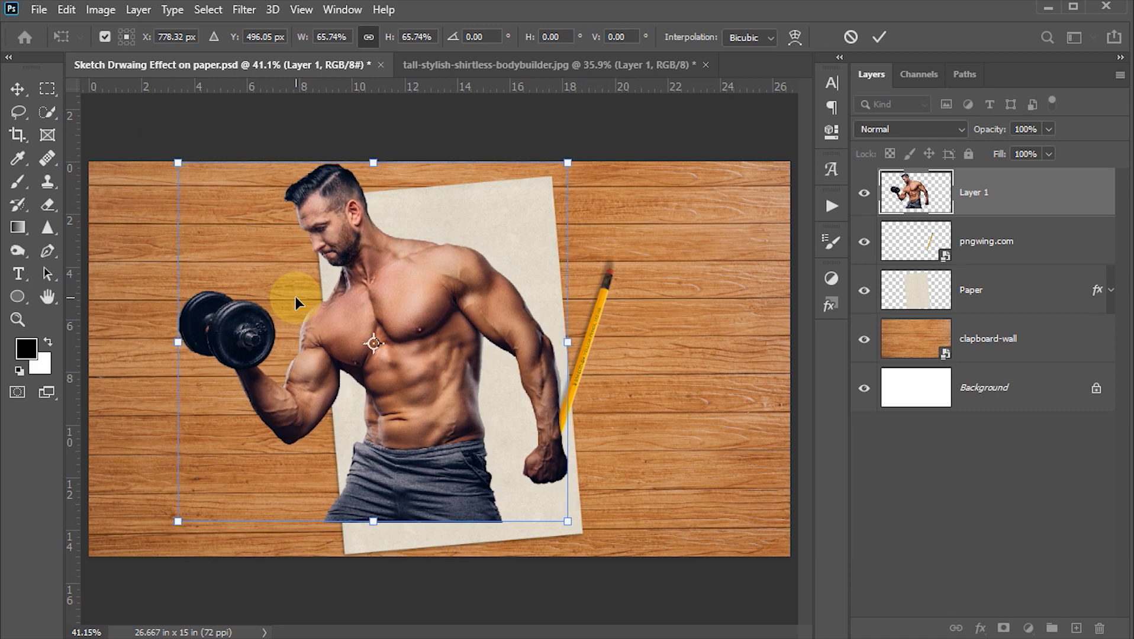
drag(567, 522, 573, 525)
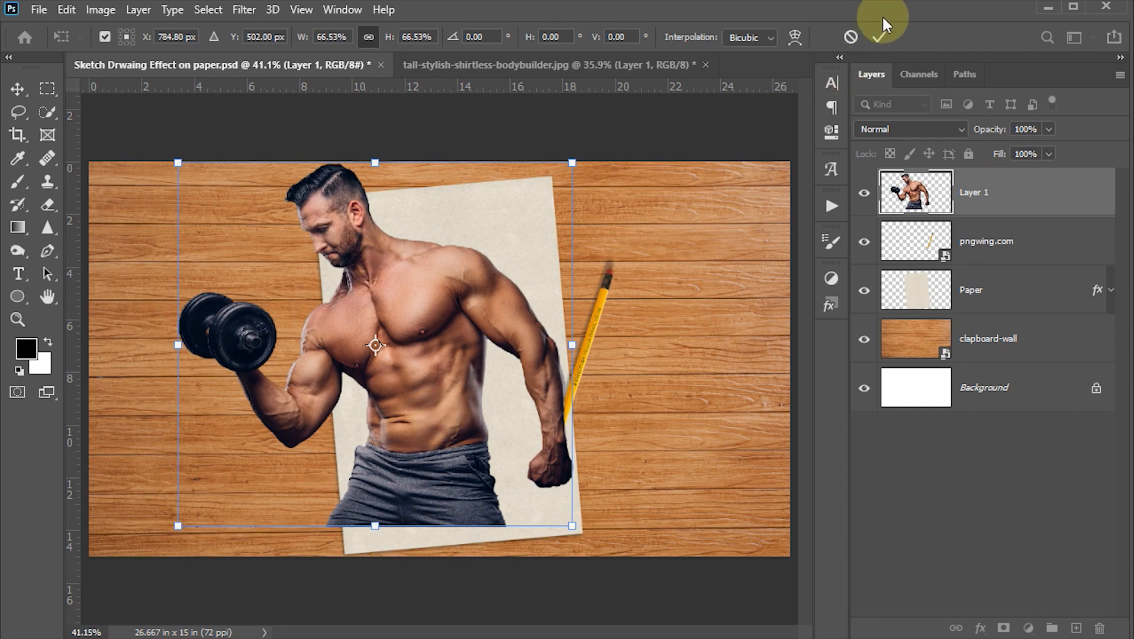
click(879, 36)
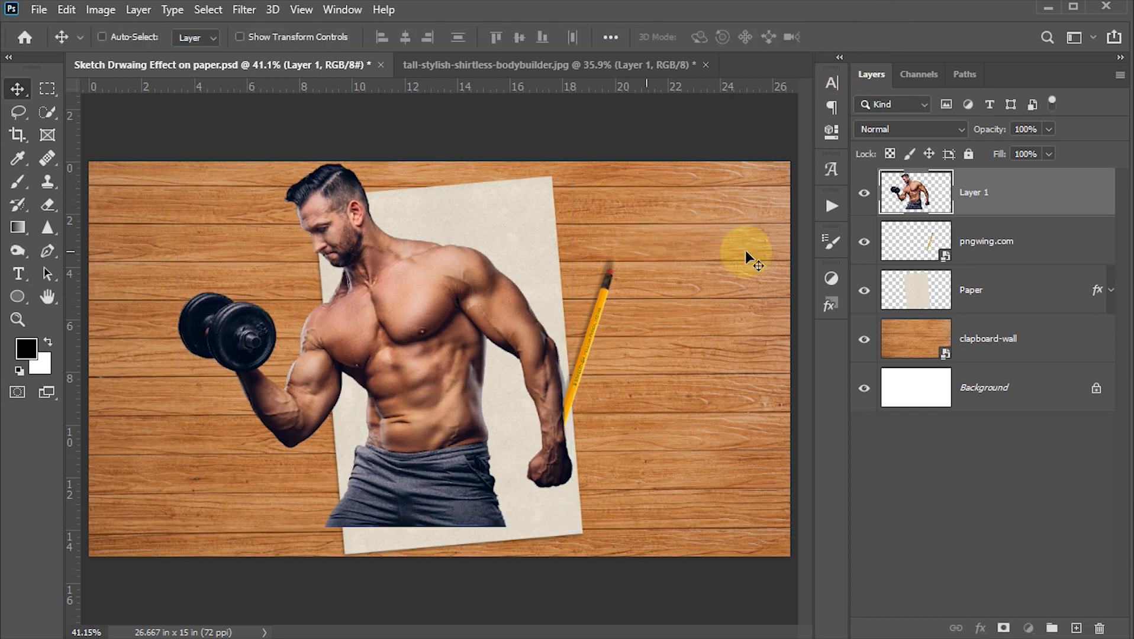
Place Layer 1 directly below the pencil layer pngwing.com and hide the pencil layer.
drag(907, 196, 907, 261)
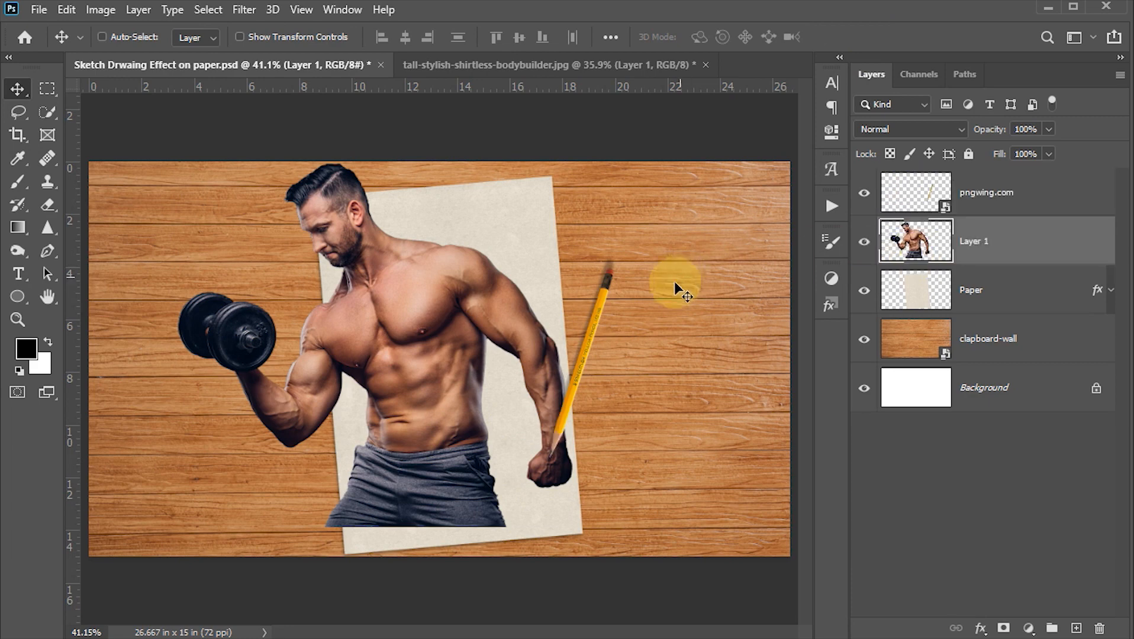
click(865, 193)
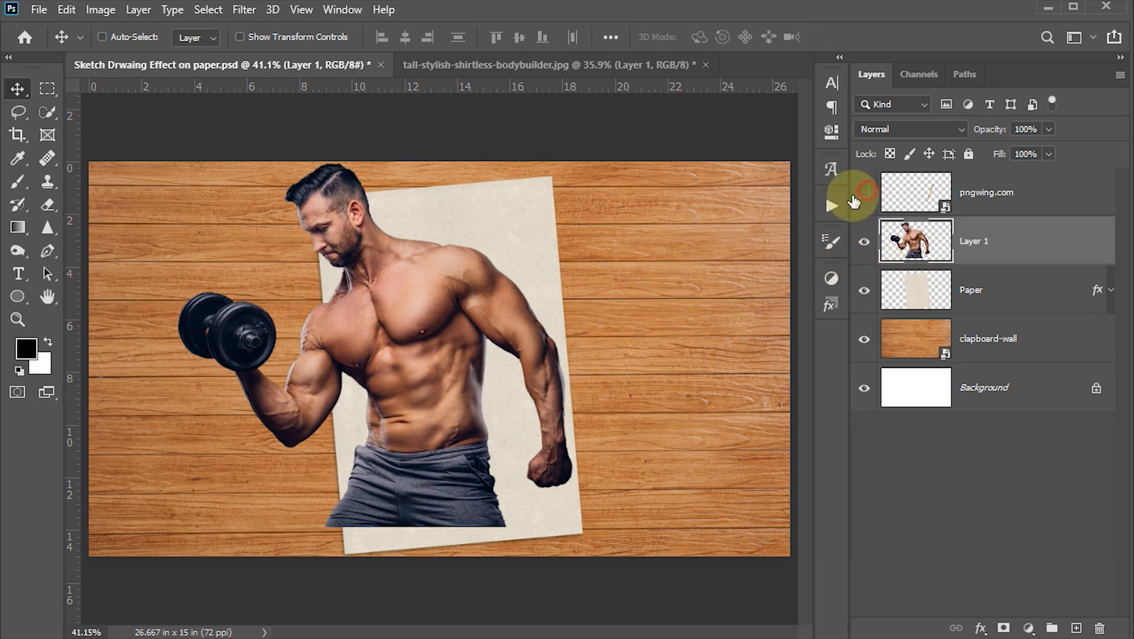
Convert Layer 1 to a smart object and save the document.
right_click(1068, 250)
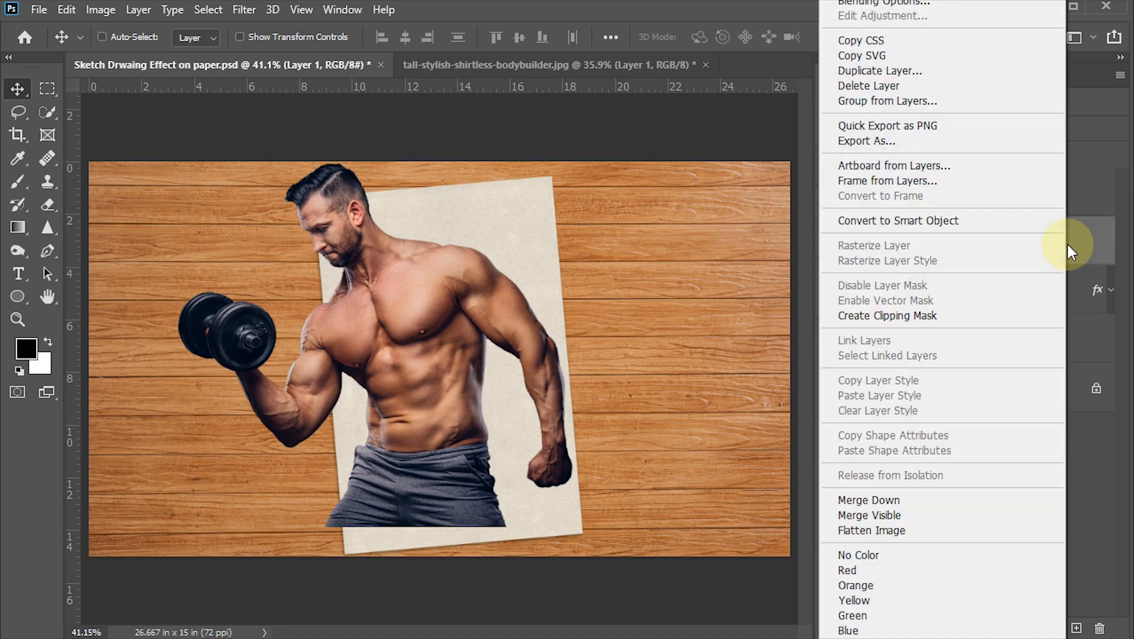
click(895, 220)
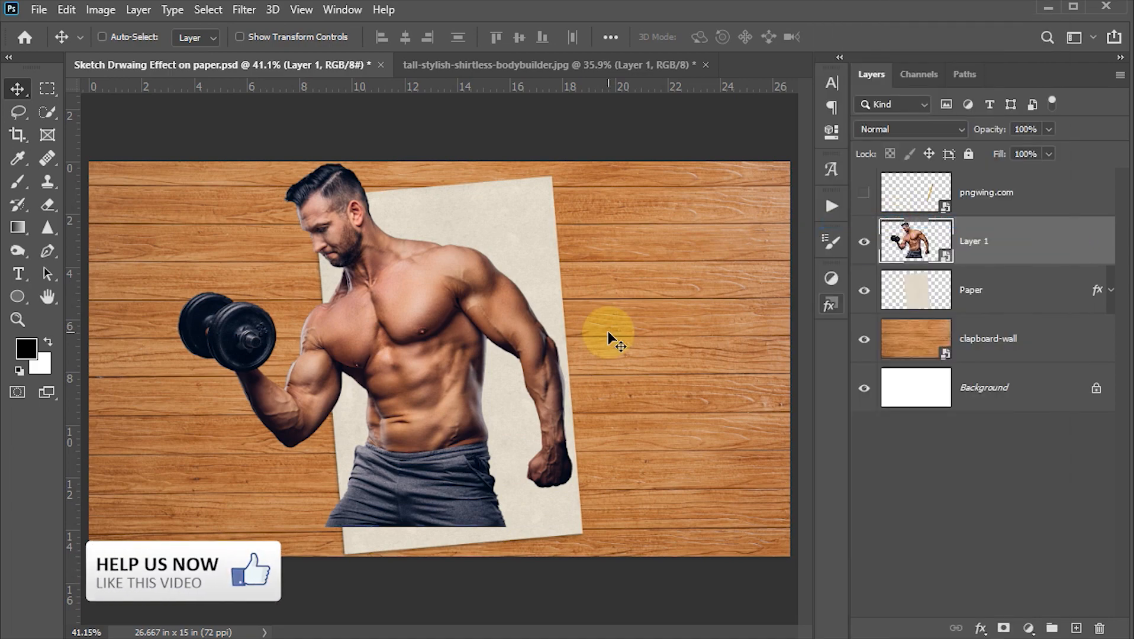
key(ctrl+s)
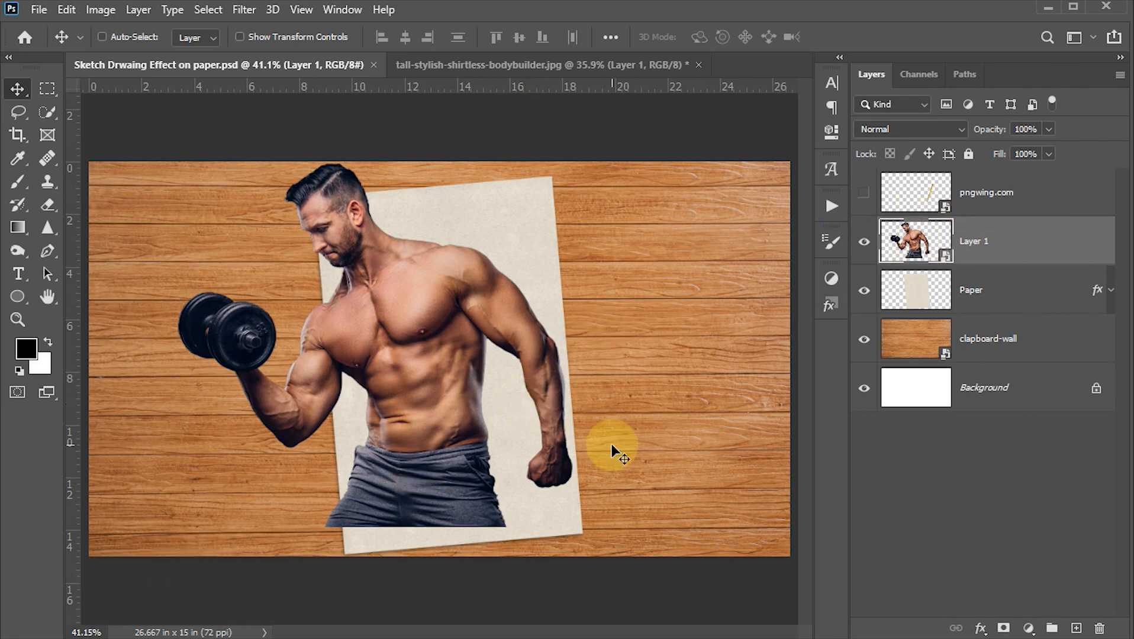
Duplicate Layer 1 and hide the duplicate.
key(ctrl+j)
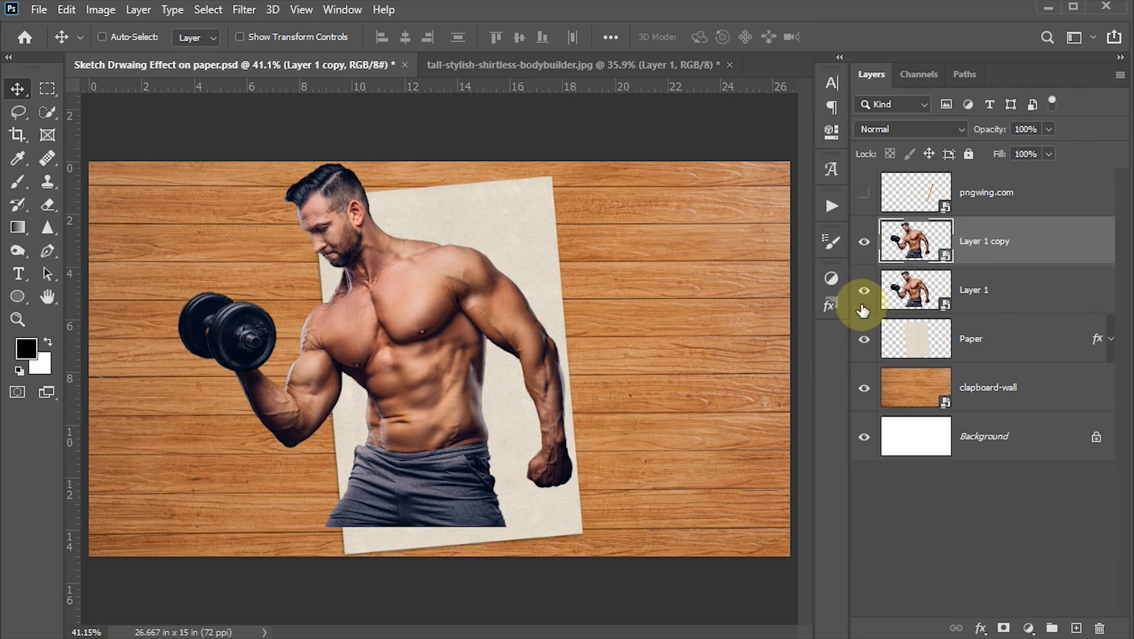
click(864, 243)
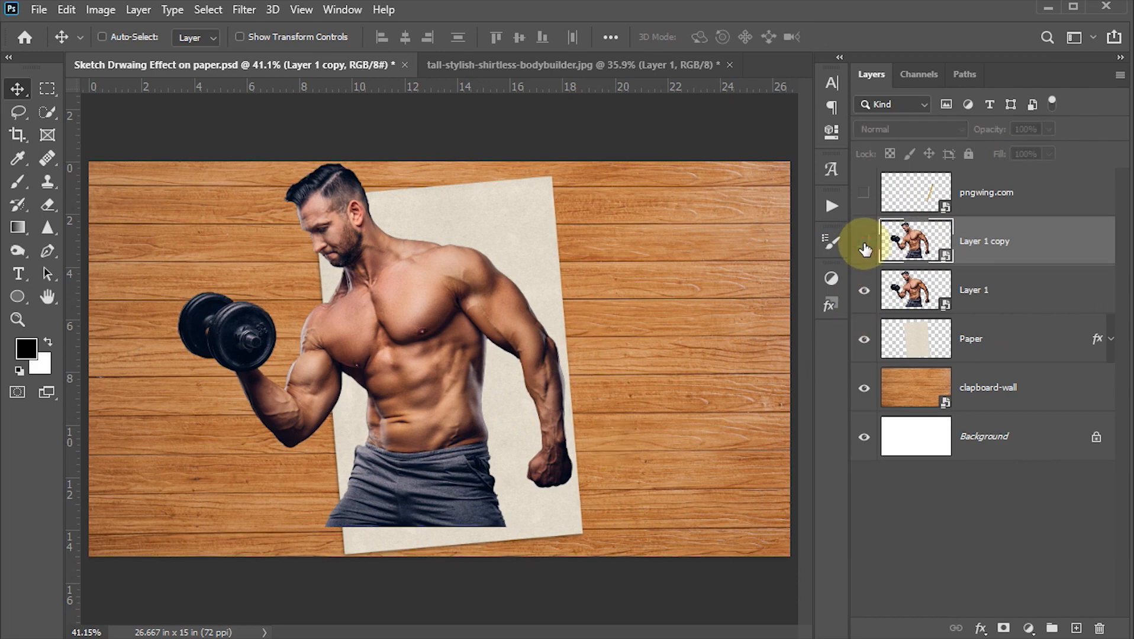
Add a Black & White adjustment layer directly above the original Layer 1.
click(923, 296)
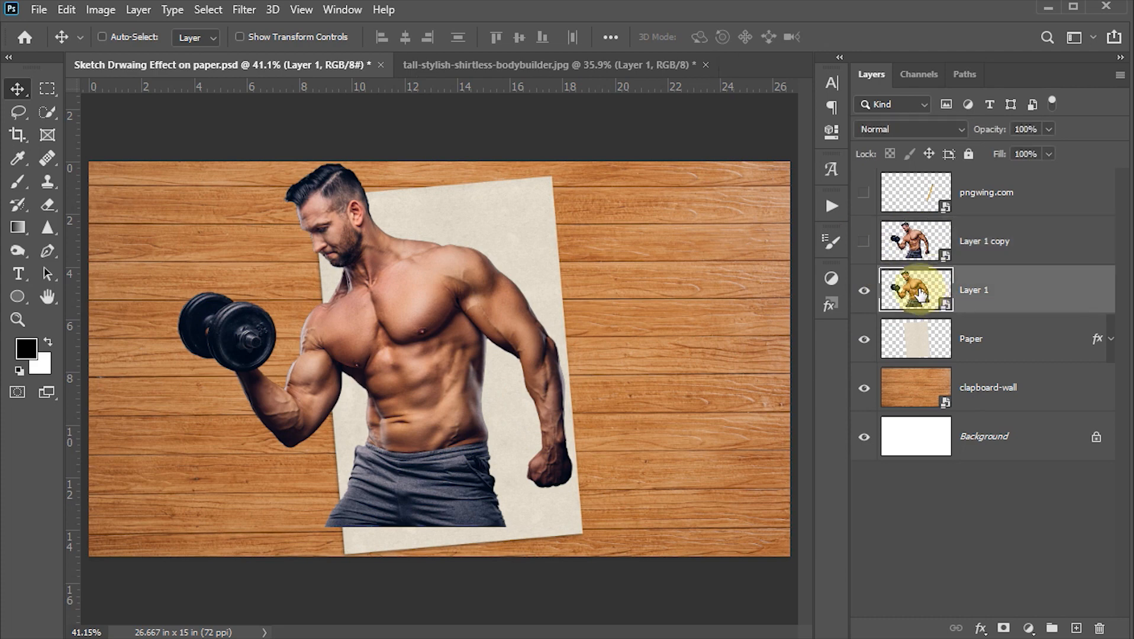
click(1029, 628)
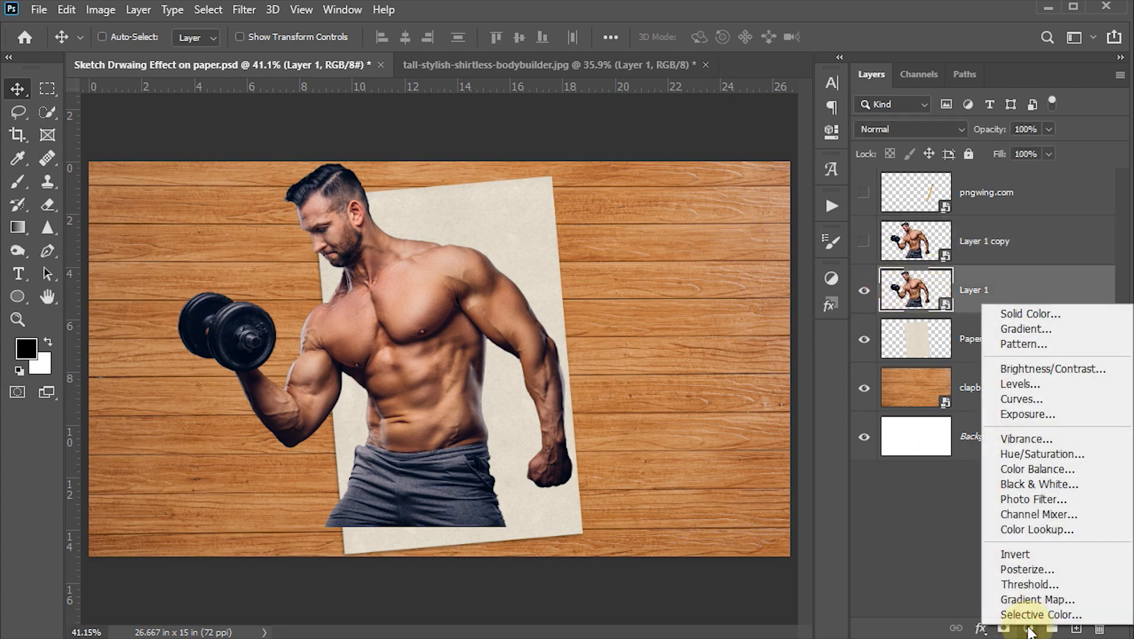
click(1029, 484)
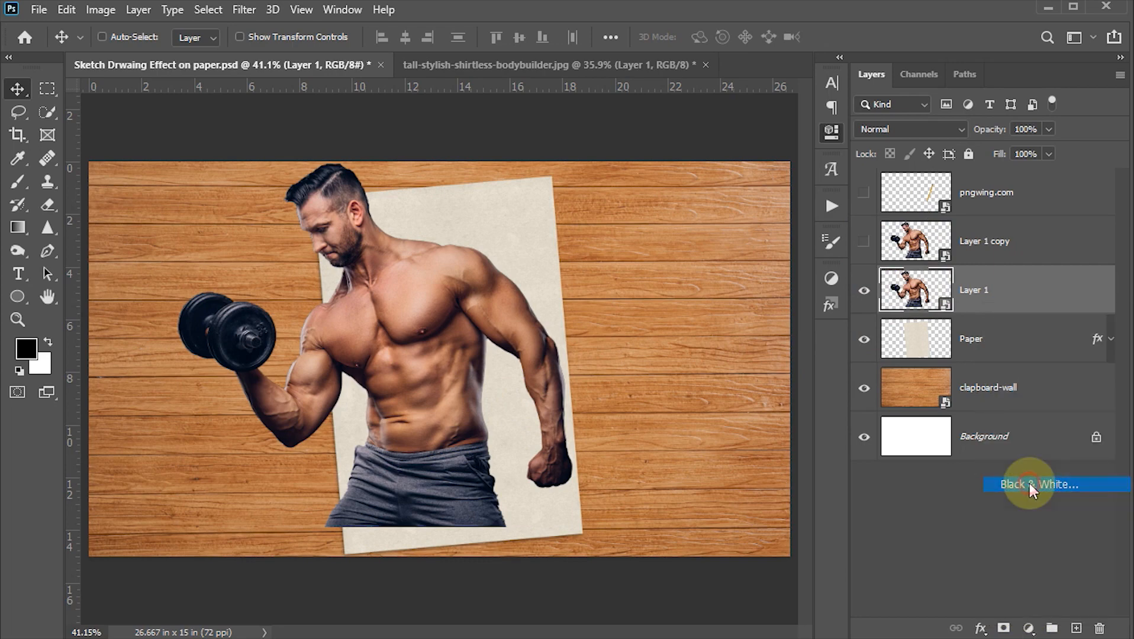
Combine the Black & White adjustment layer and the original Layer 1 into one smart object.
click(827, 130)
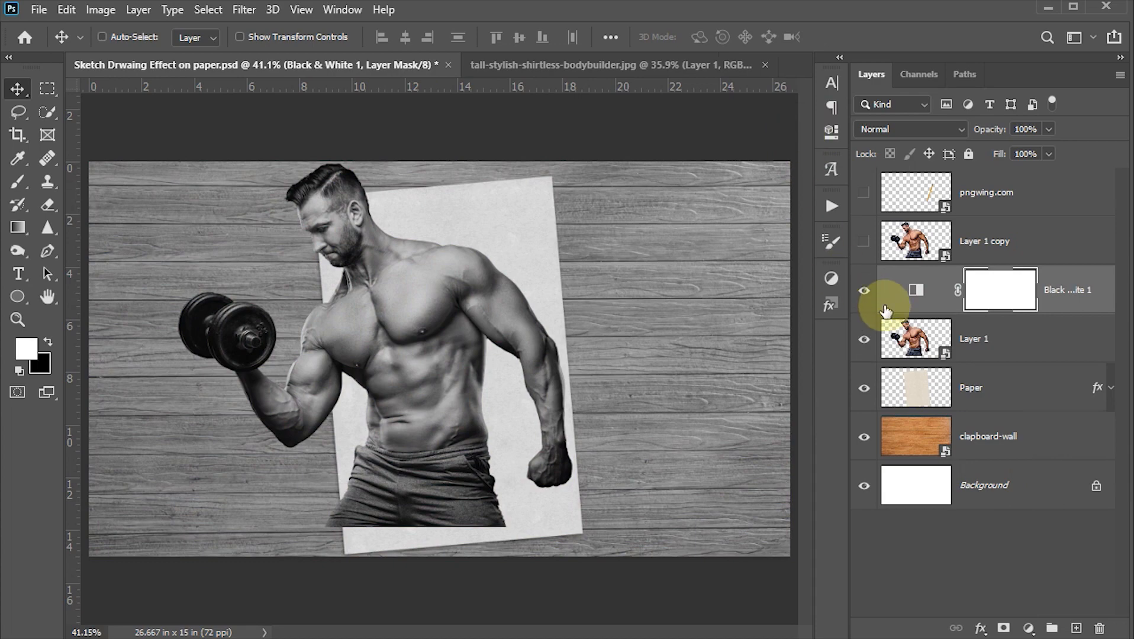
click(1020, 337)
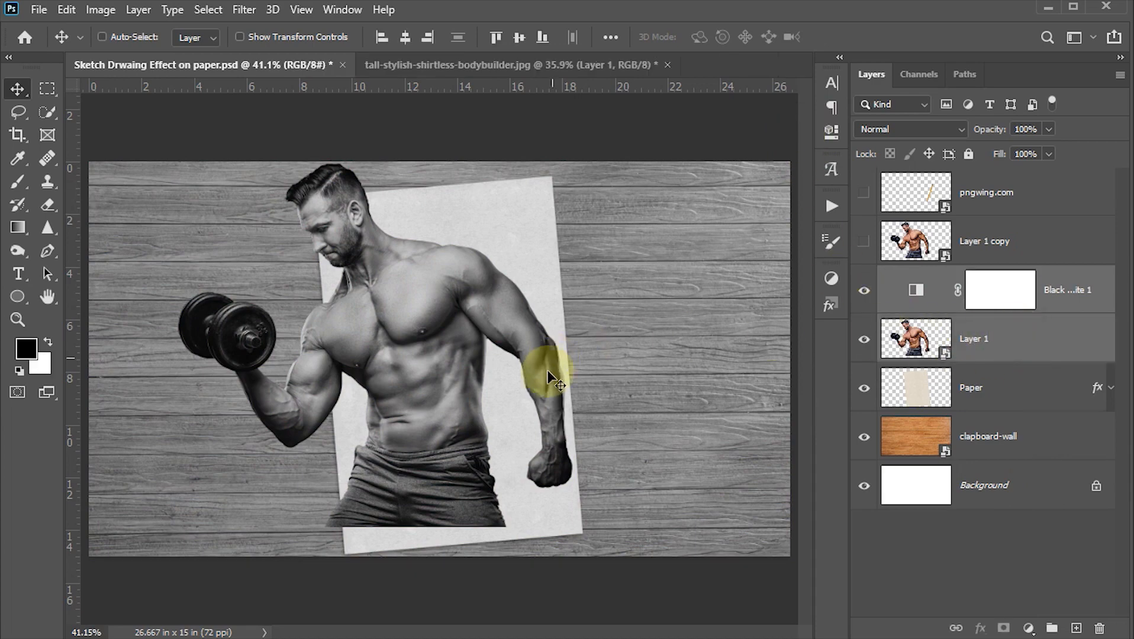
right_click(1100, 336)
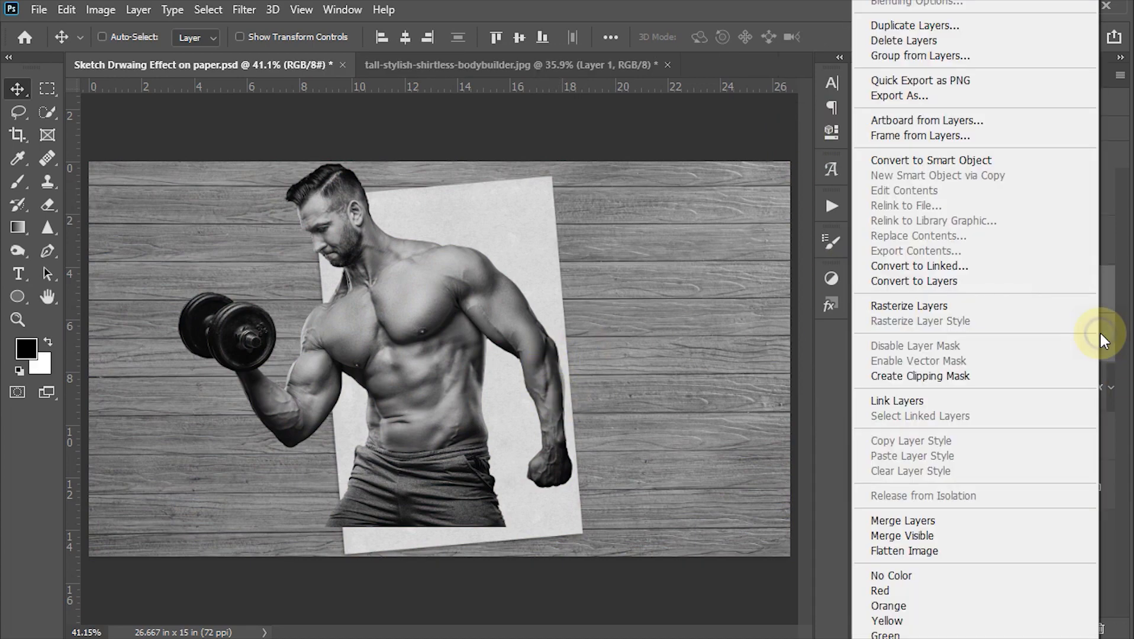
click(947, 160)
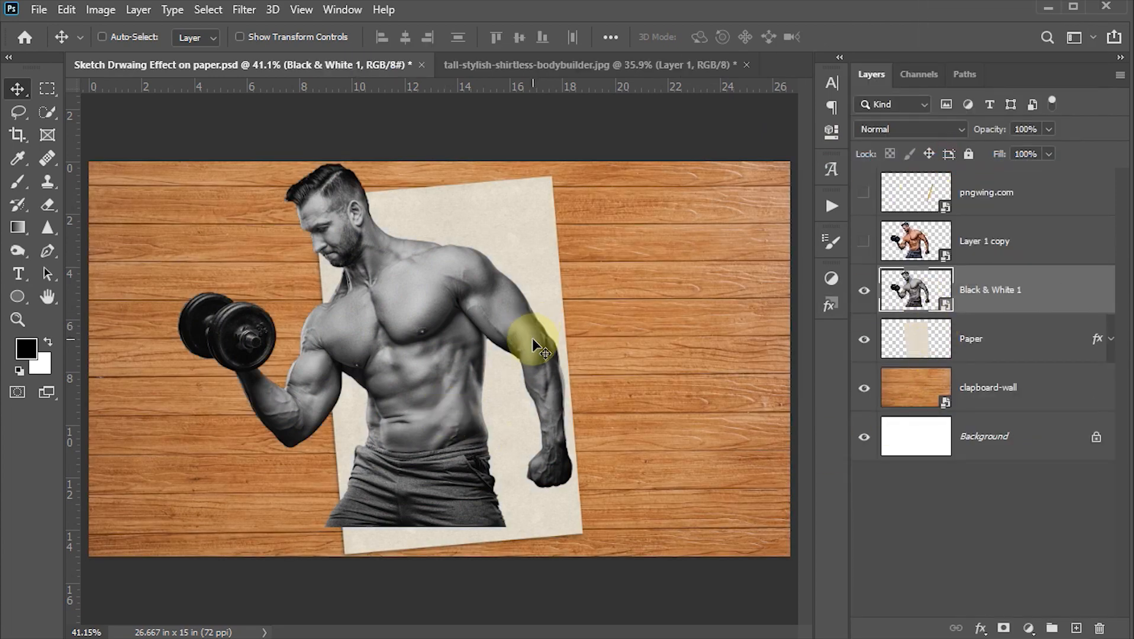
Duplicate the Black & White 1 smart object twice and group all three layers under the name BnW.
key(ctrl+j)
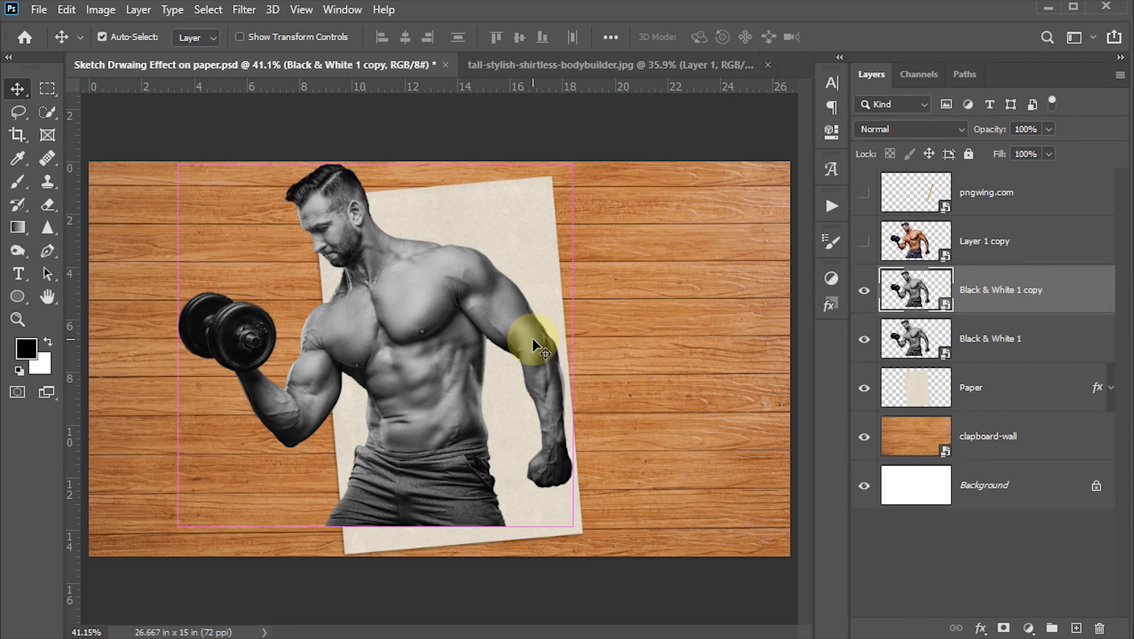
key(ctrl+j)
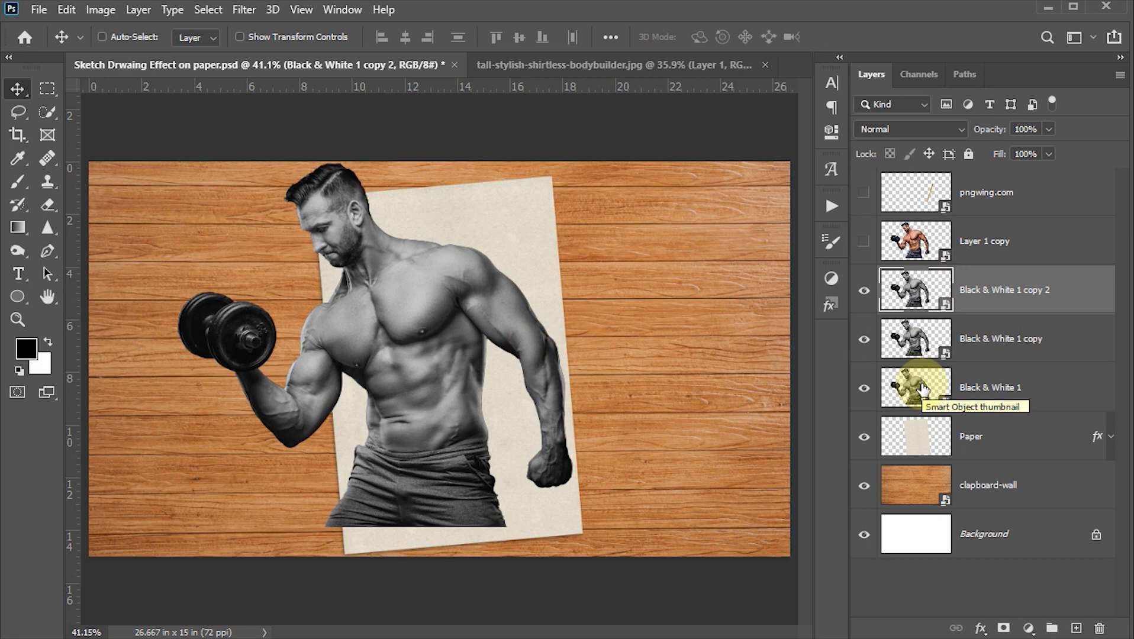
shift+click(1059, 387)
key(ctrl)
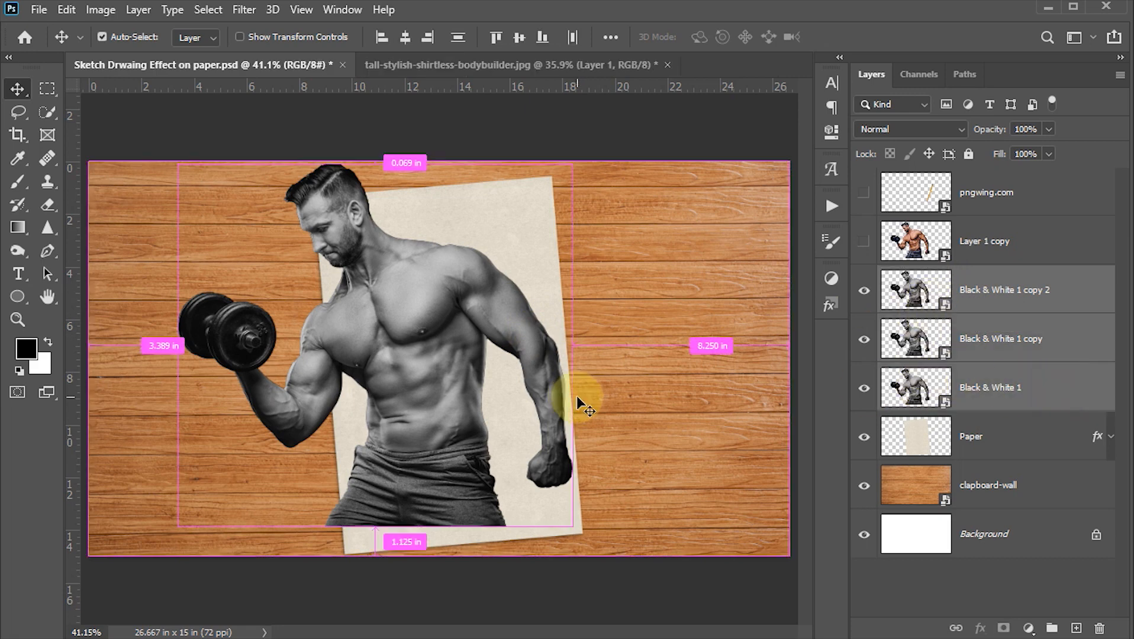
key(ctrl+g)
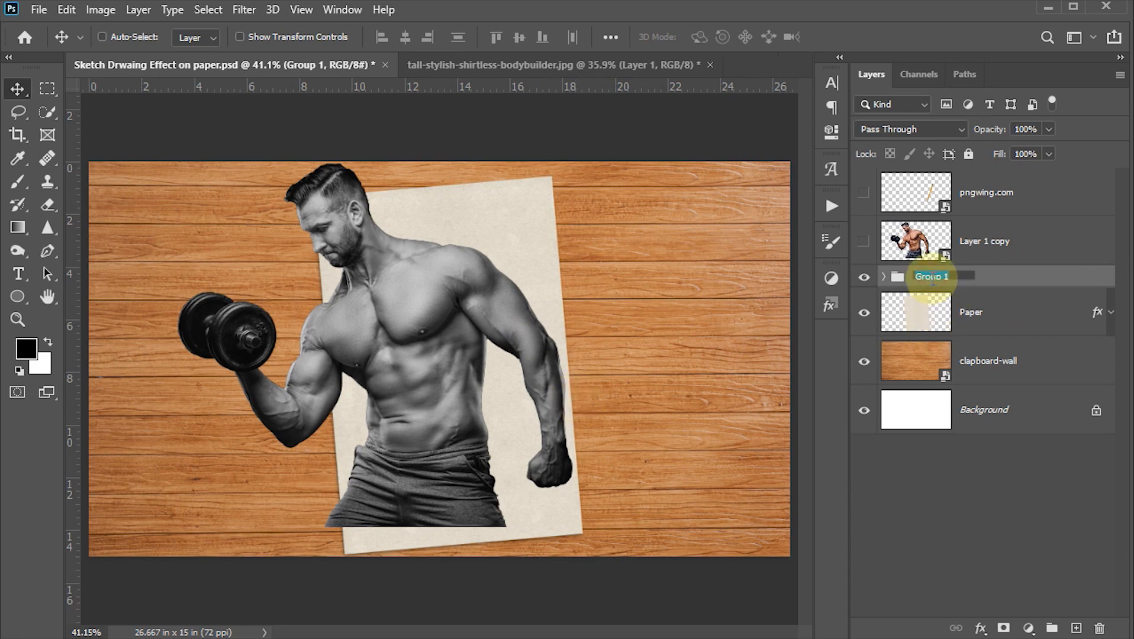
text(BnW)
key(Return)
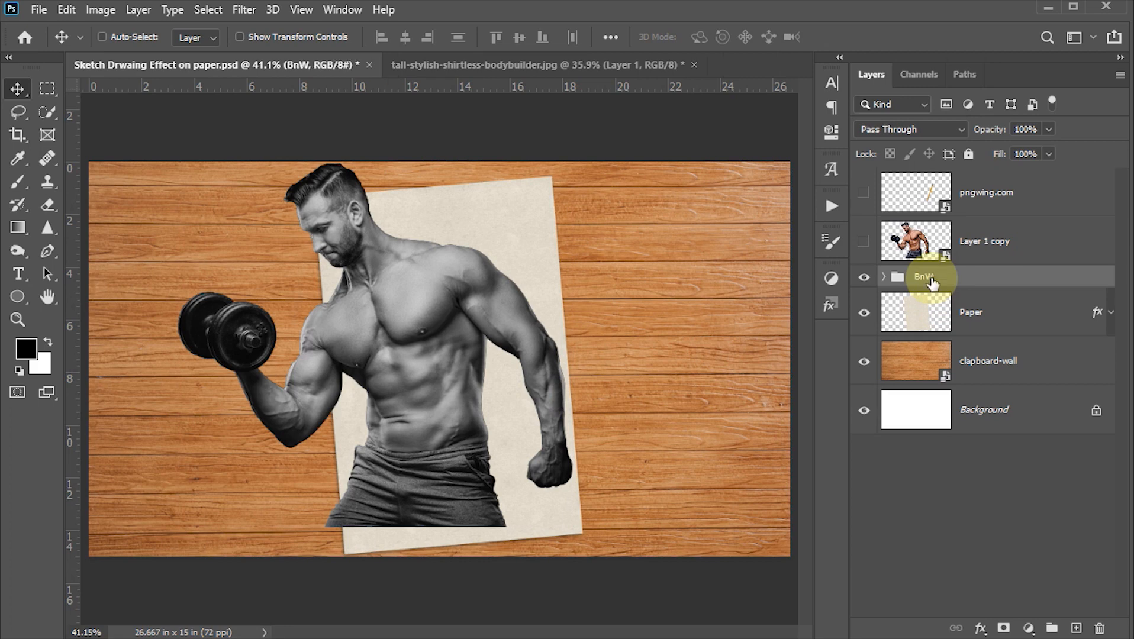
In the BnW group, hide Black & White 1 copy 2 and set Black & White 1 copy to the Color Dodge blend mode.
click(883, 278)
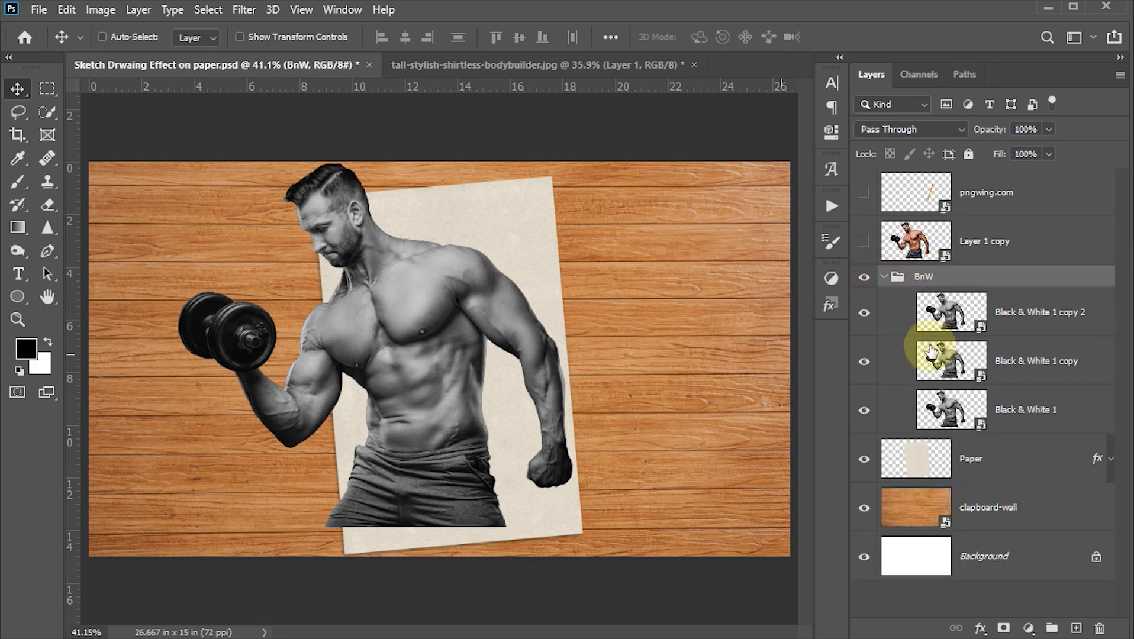
click(937, 321)
click(862, 317)
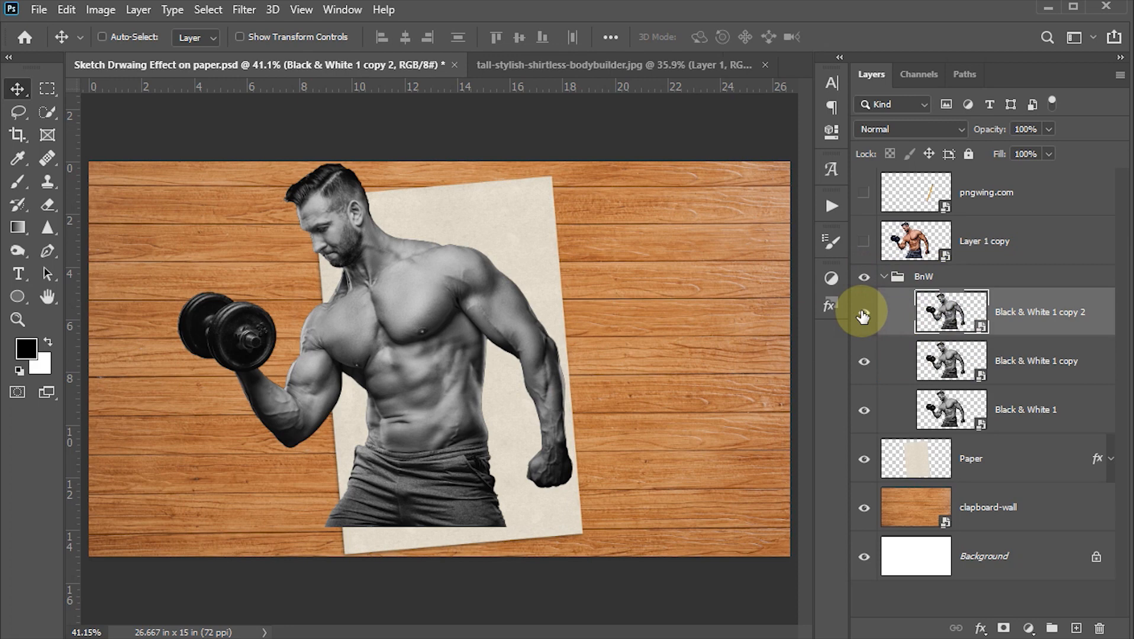
click(951, 367)
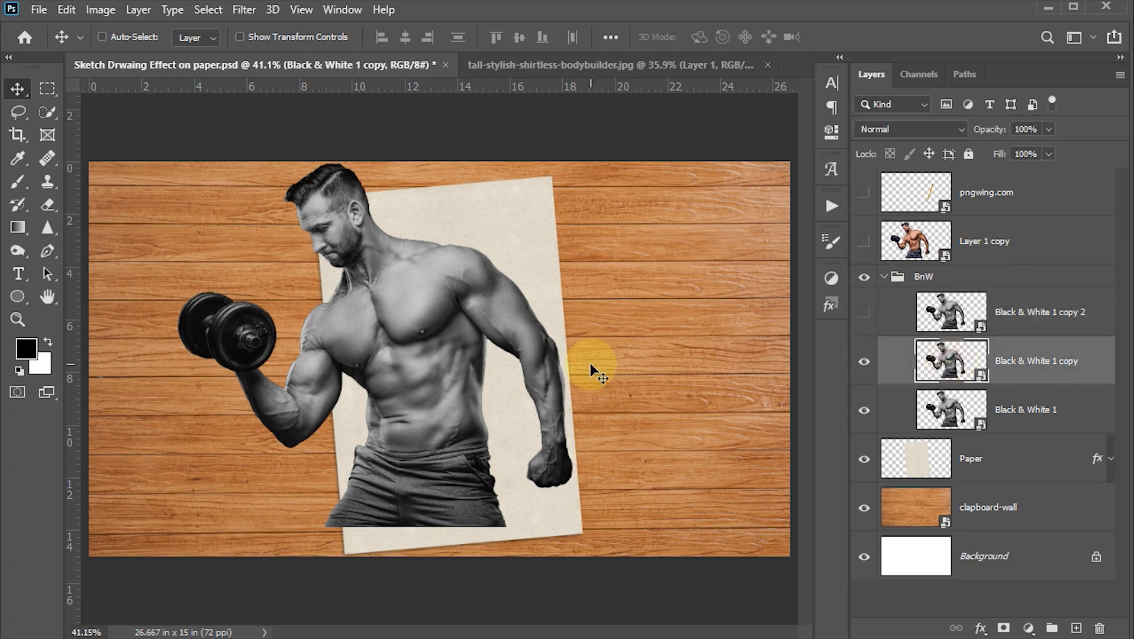
click(955, 128)
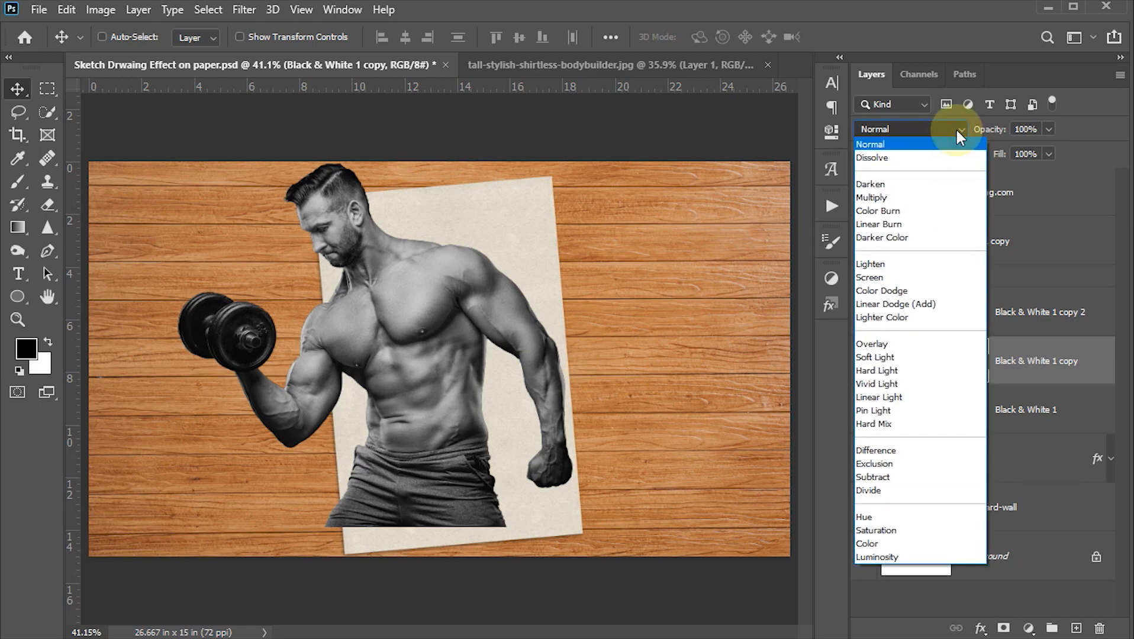
click(901, 290)
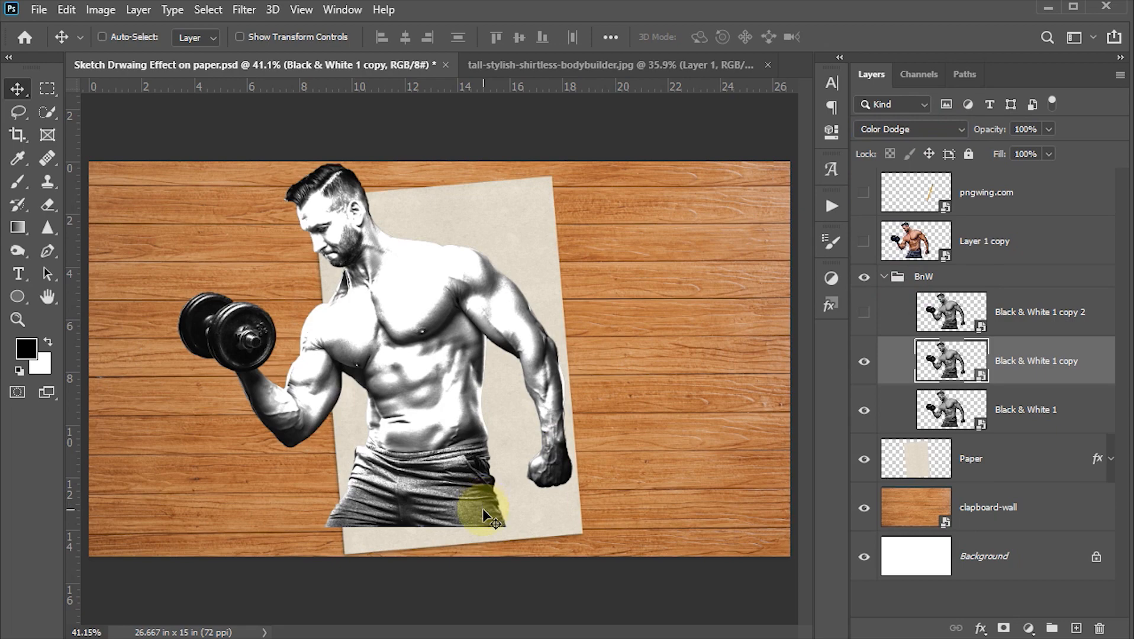
Apply a Gaussian Blur with a radius of 8 pixels to Black & White 1 copy.
click(243, 10)
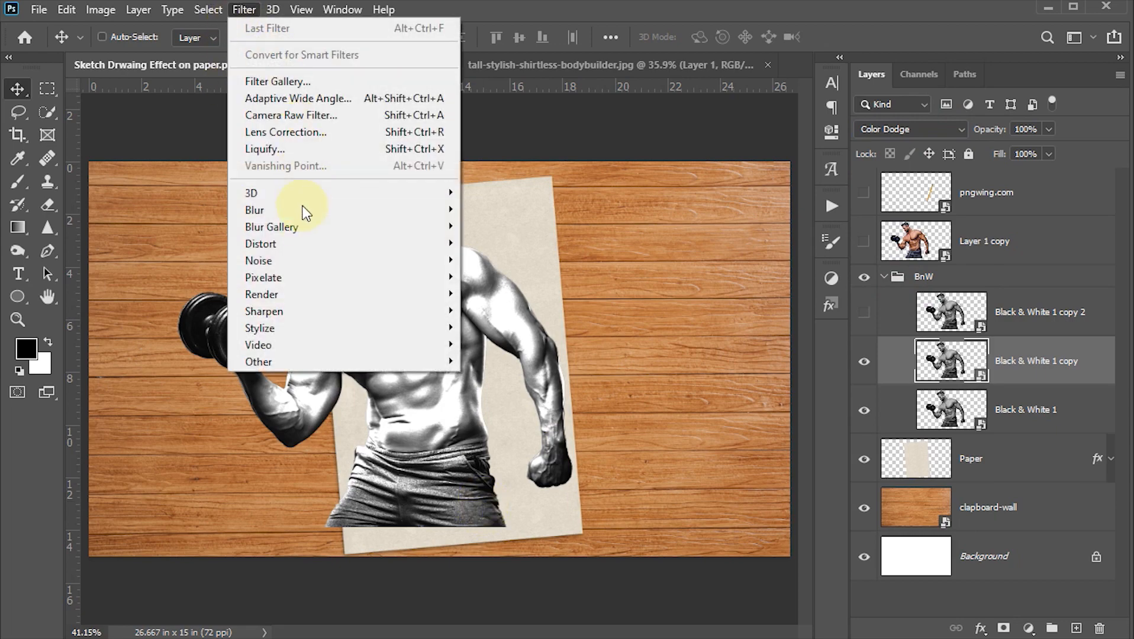
mouse_move(299, 213)
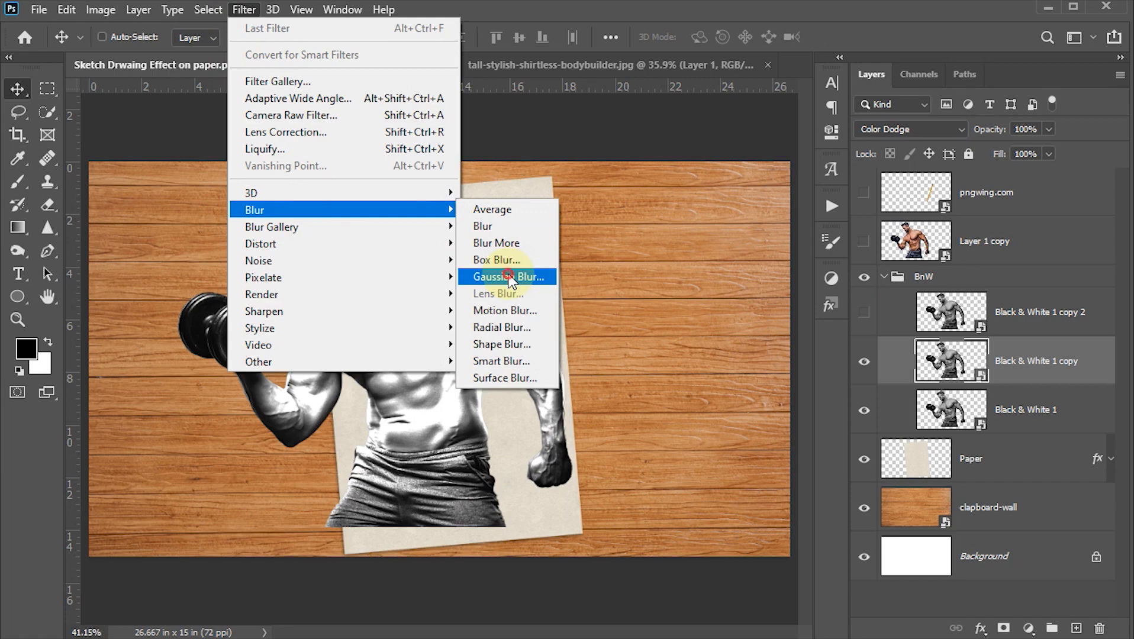
click(508, 277)
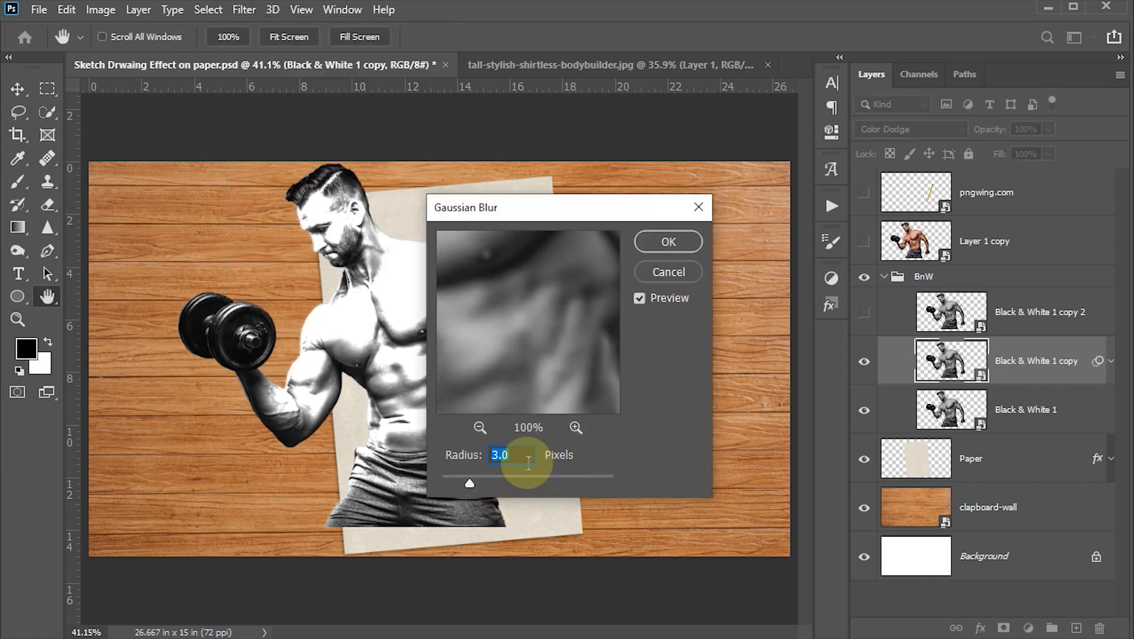
text(8)
click(662, 238)
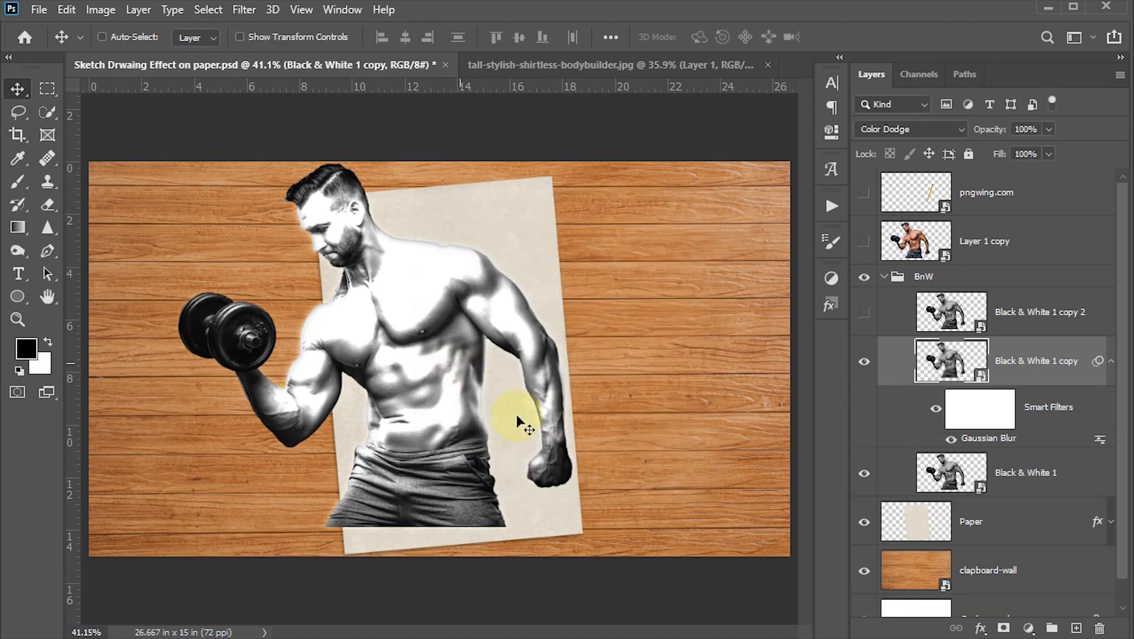
Add an Invert adjustment layer clipped to Black & White 1 copy.
click(1027, 629)
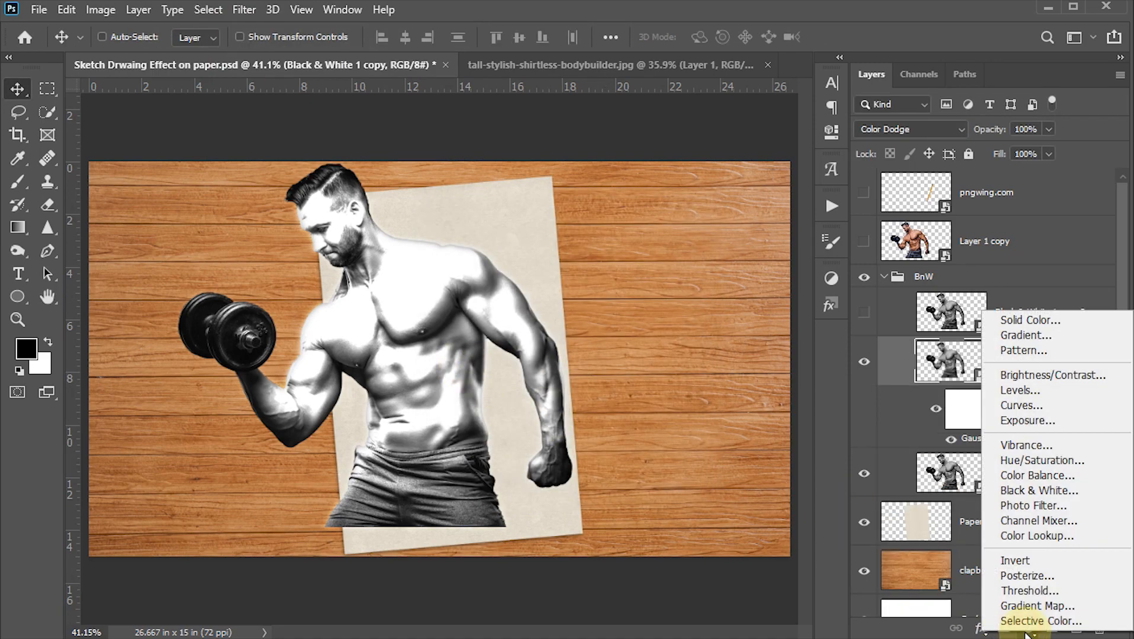
click(1021, 561)
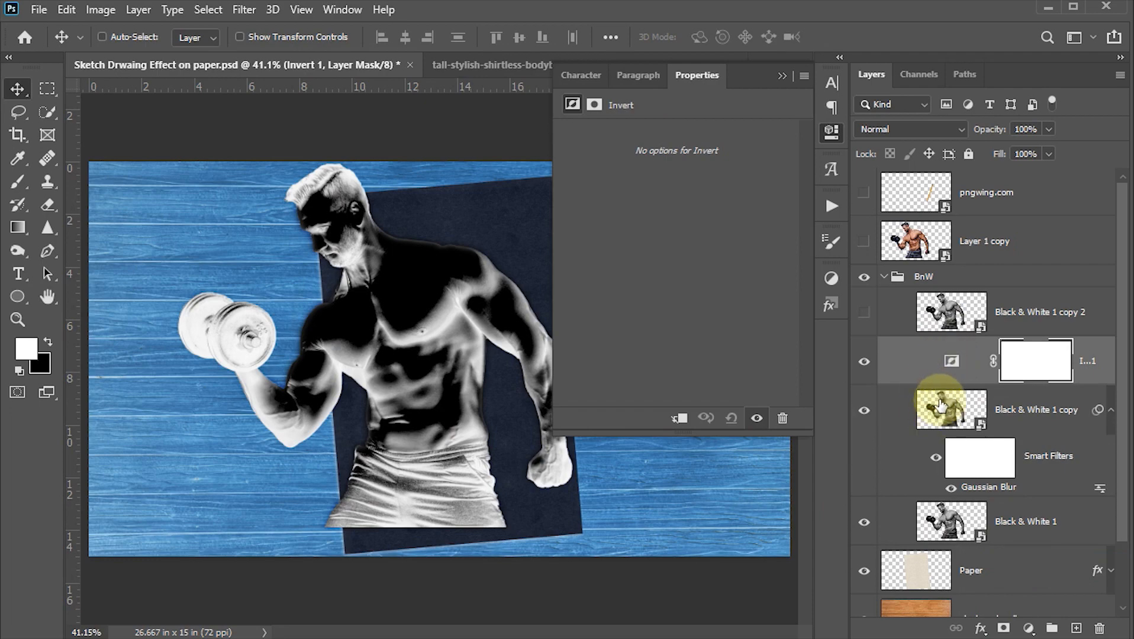
click(678, 420)
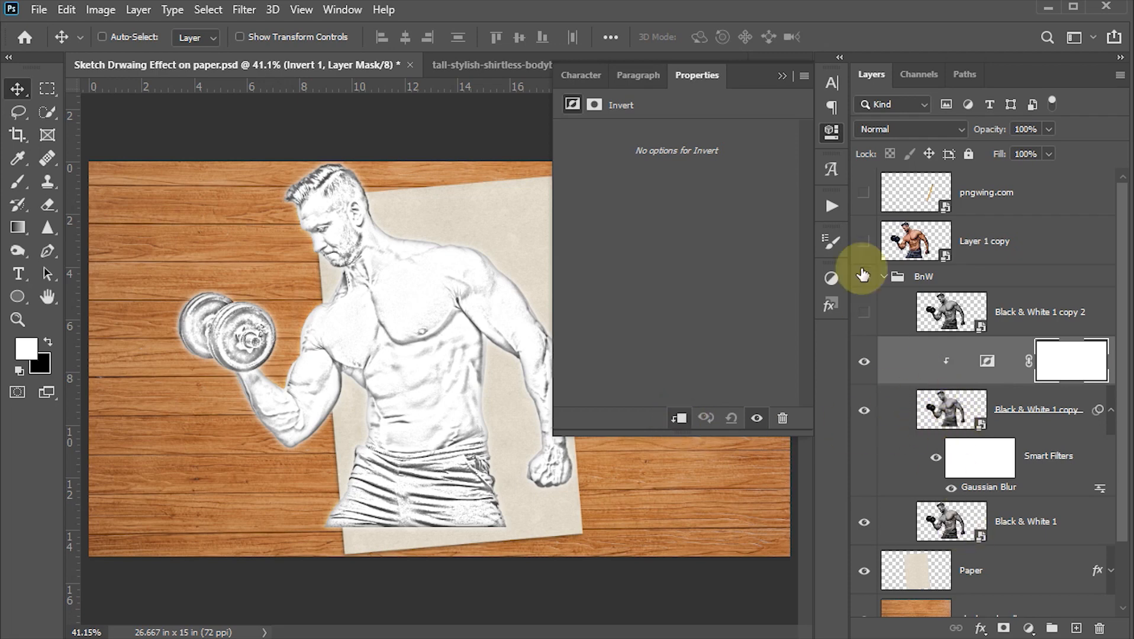
click(831, 132)
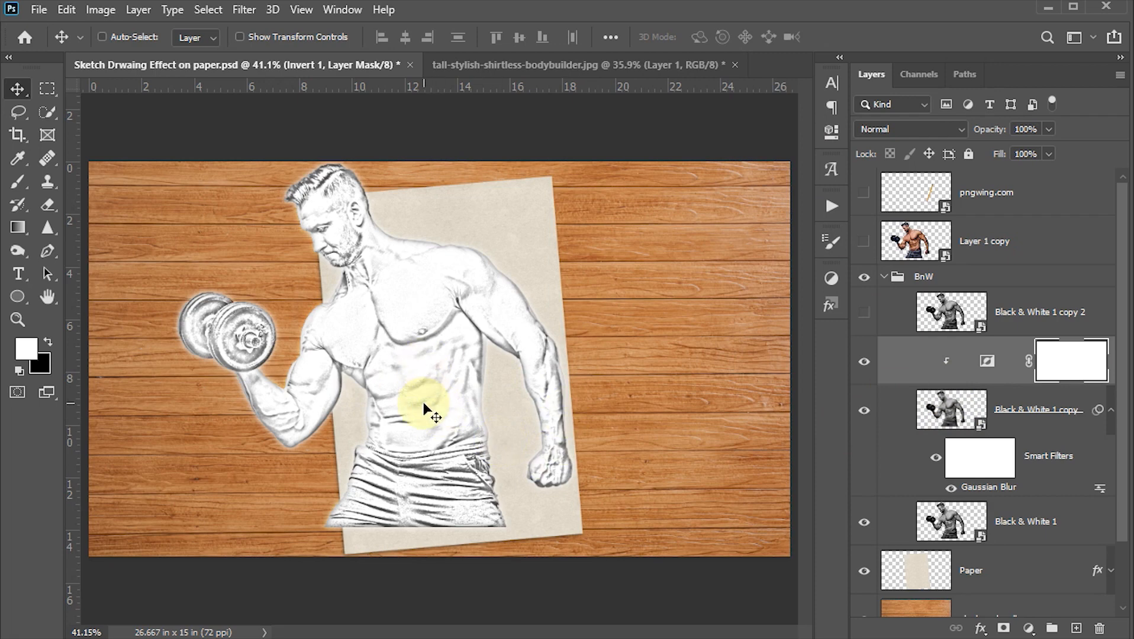
Add a clipped Levels adjustment above the Invert layer with a shadow input level of 30, and save the document.
click(1029, 628)
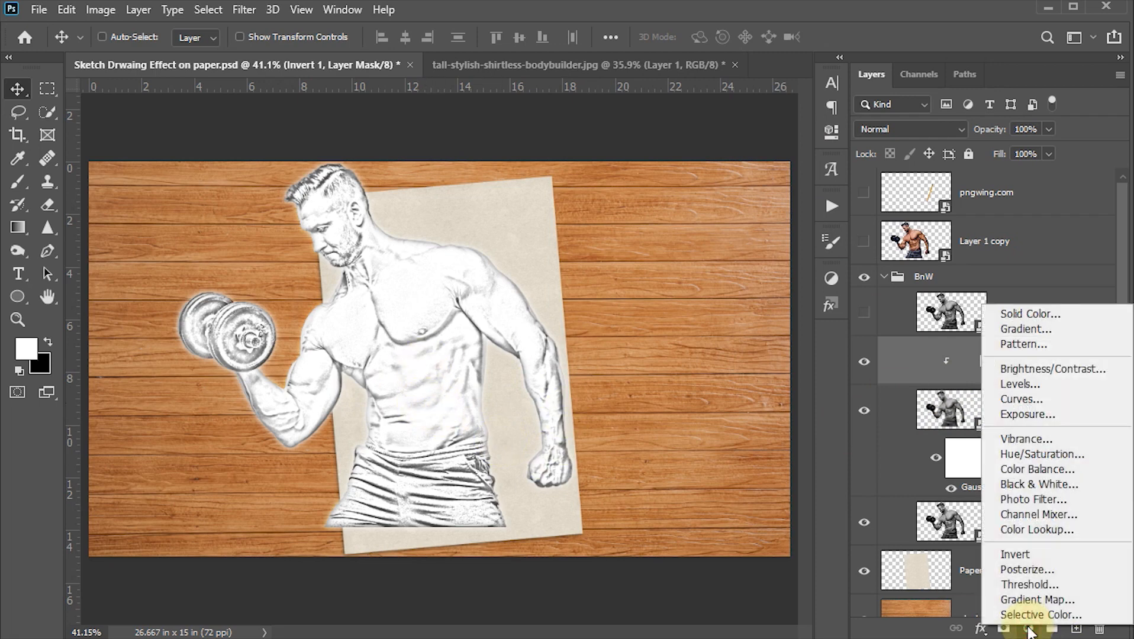
click(1023, 385)
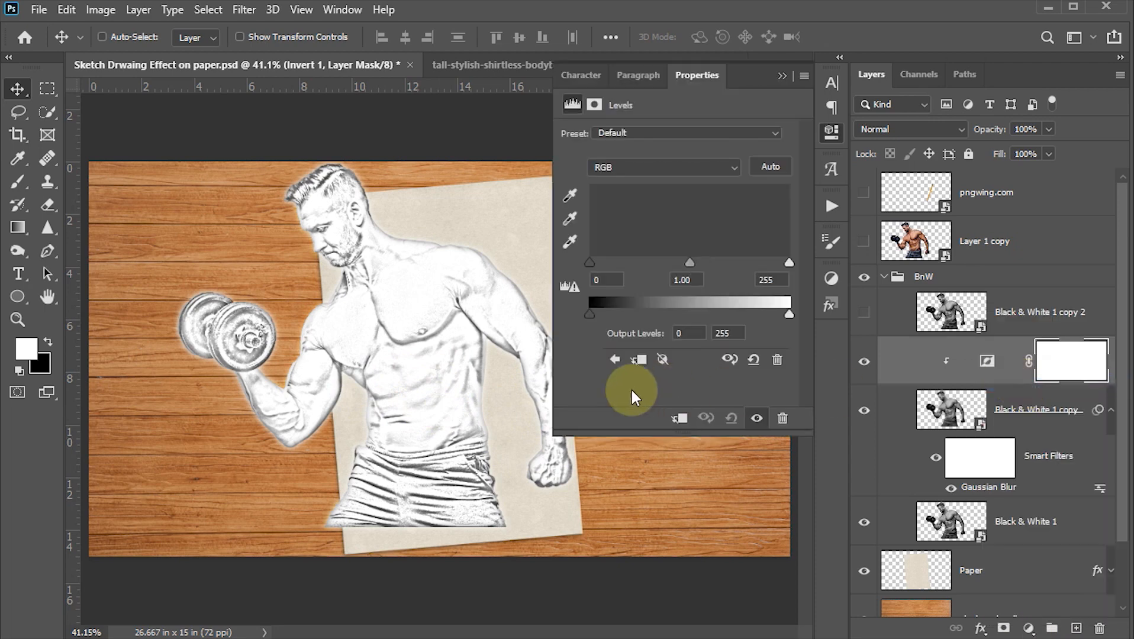
click(679, 420)
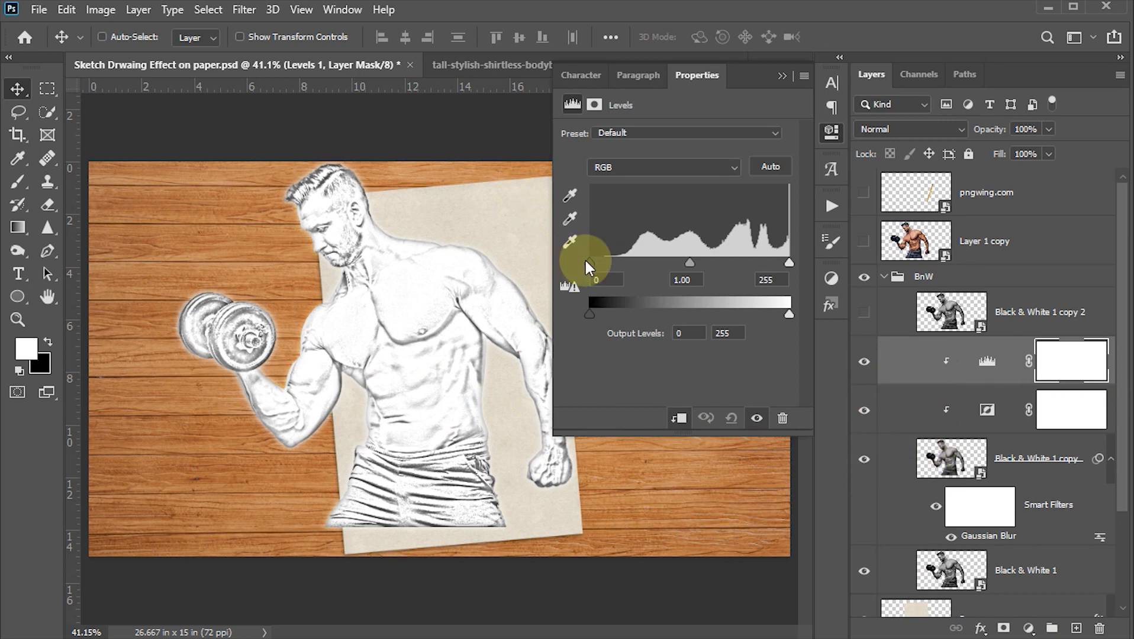
mouse_move(590, 264)
mouse_down()
mouse_move(621, 268)
mouse_move(614, 261)
mouse_up()
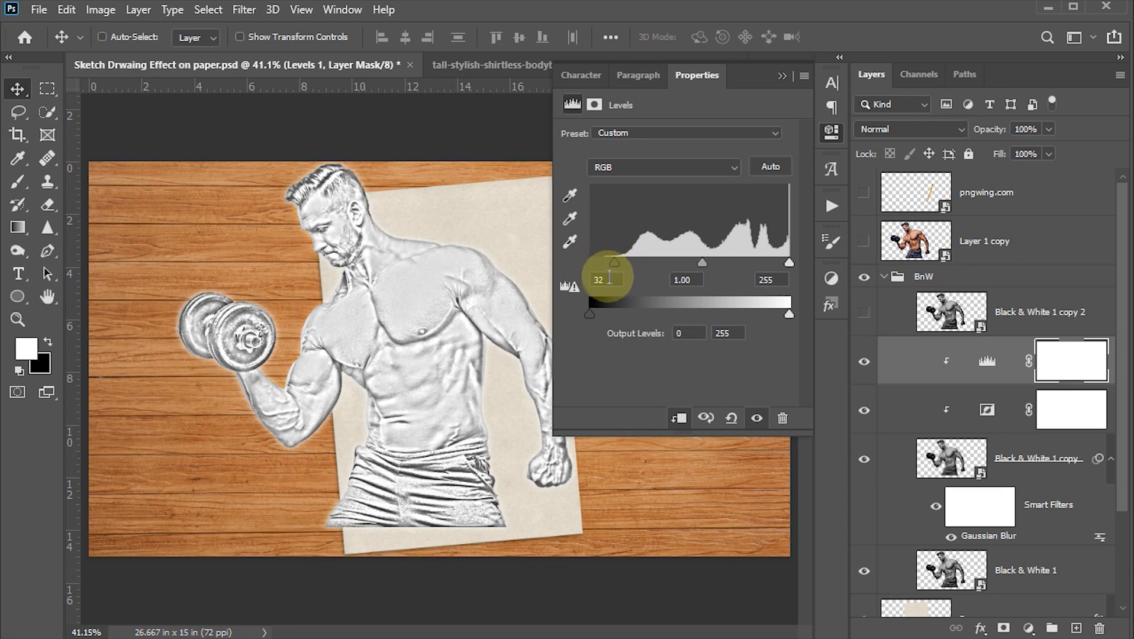
click(609, 282)
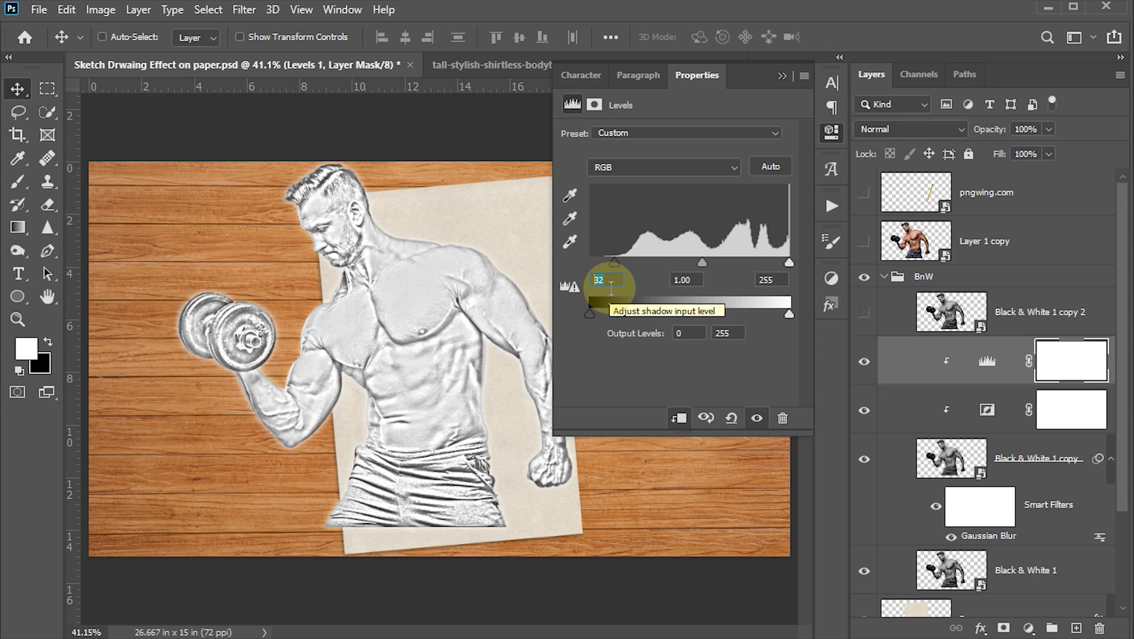
text(30)
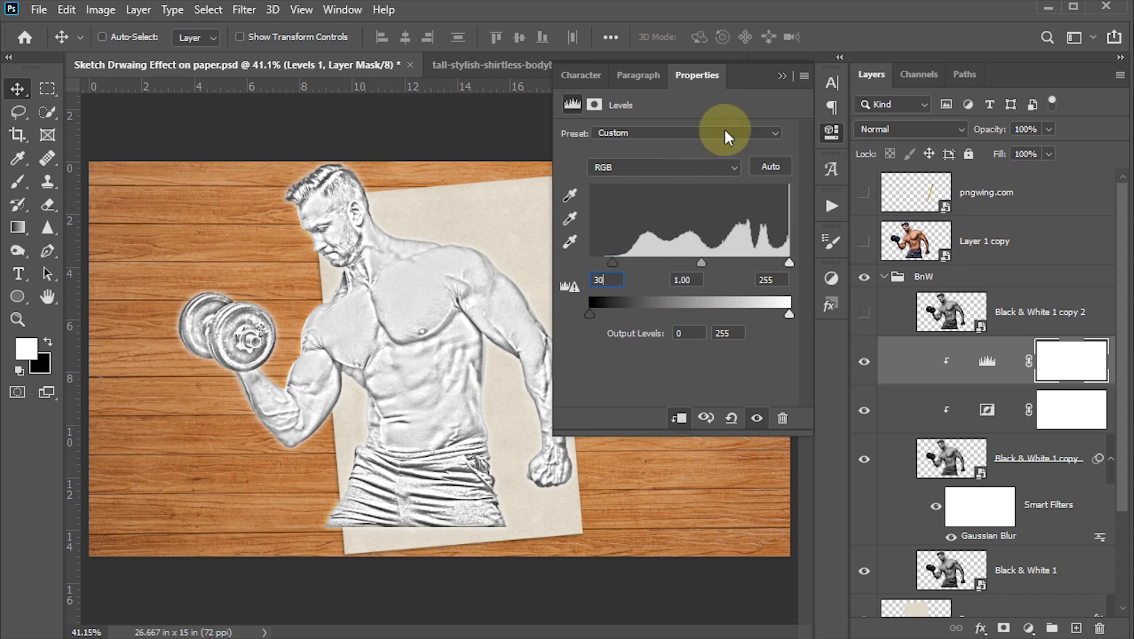
click(834, 132)
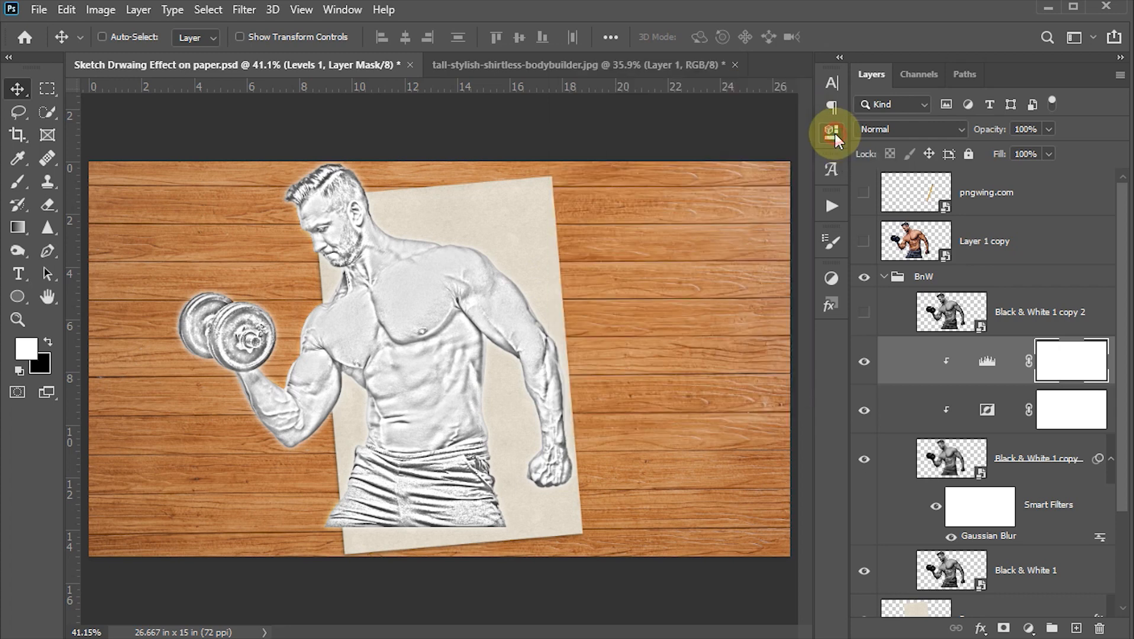
key(ctrl+2)
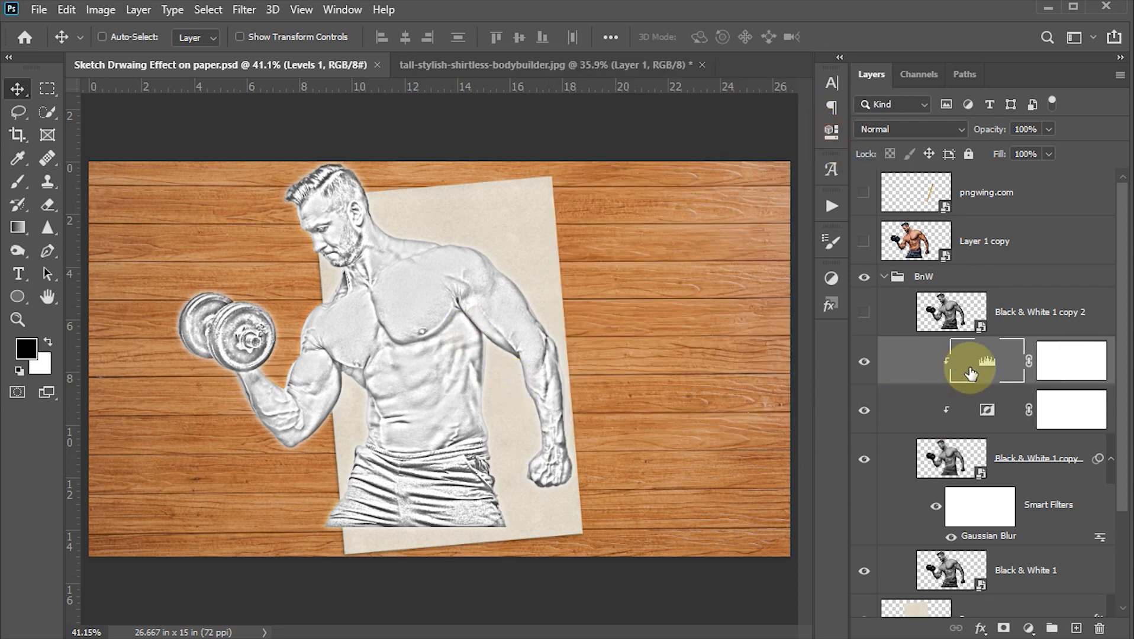
Convert the Levels, Invert and Black & White 1 copy layers into one smart object and set its blend mode to Color Dodge.
shift+click(955, 463)
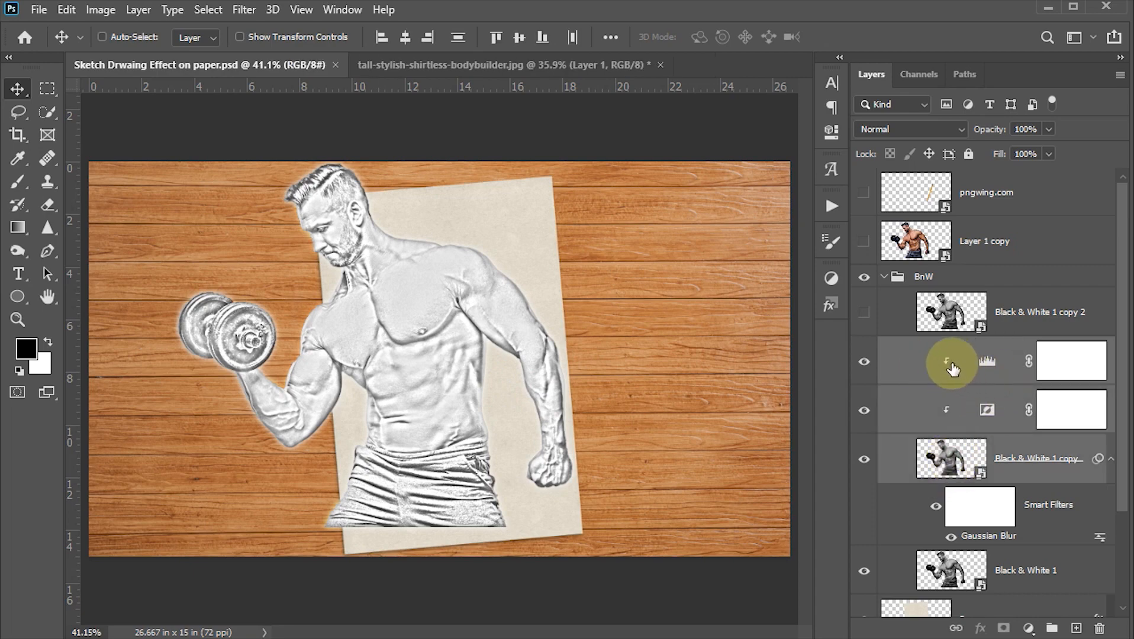
right_click(917, 361)
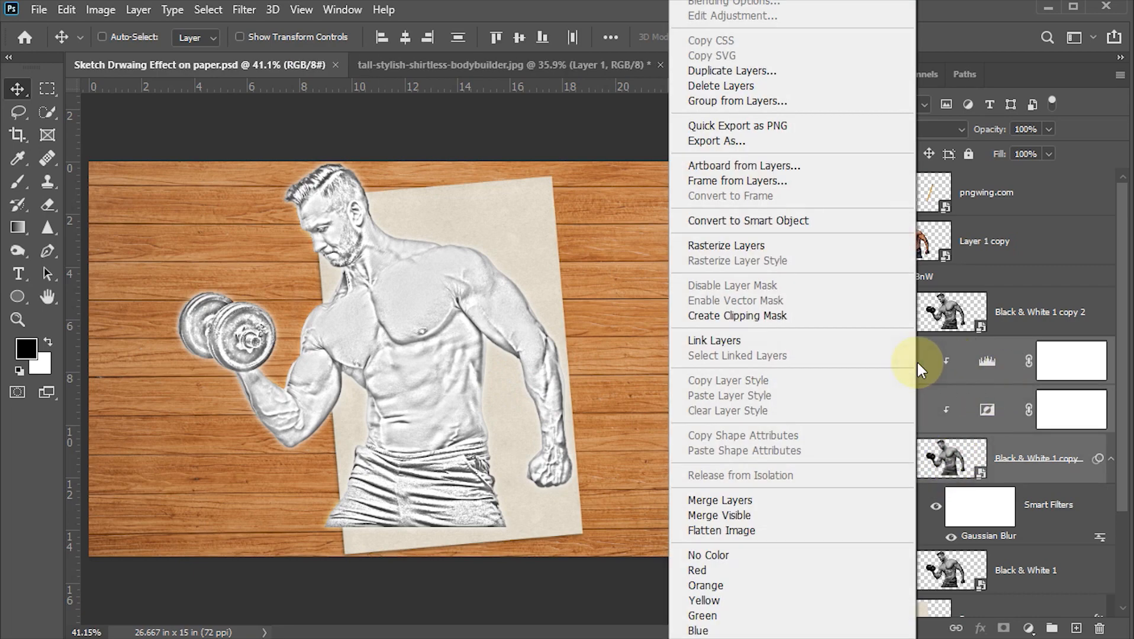
click(777, 221)
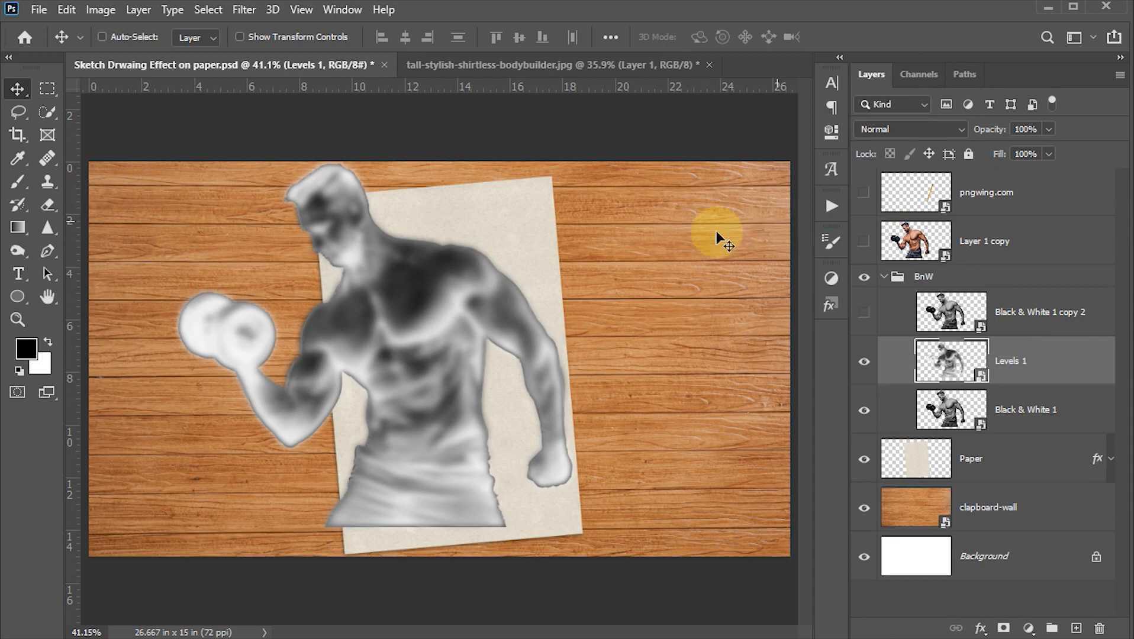
click(959, 126)
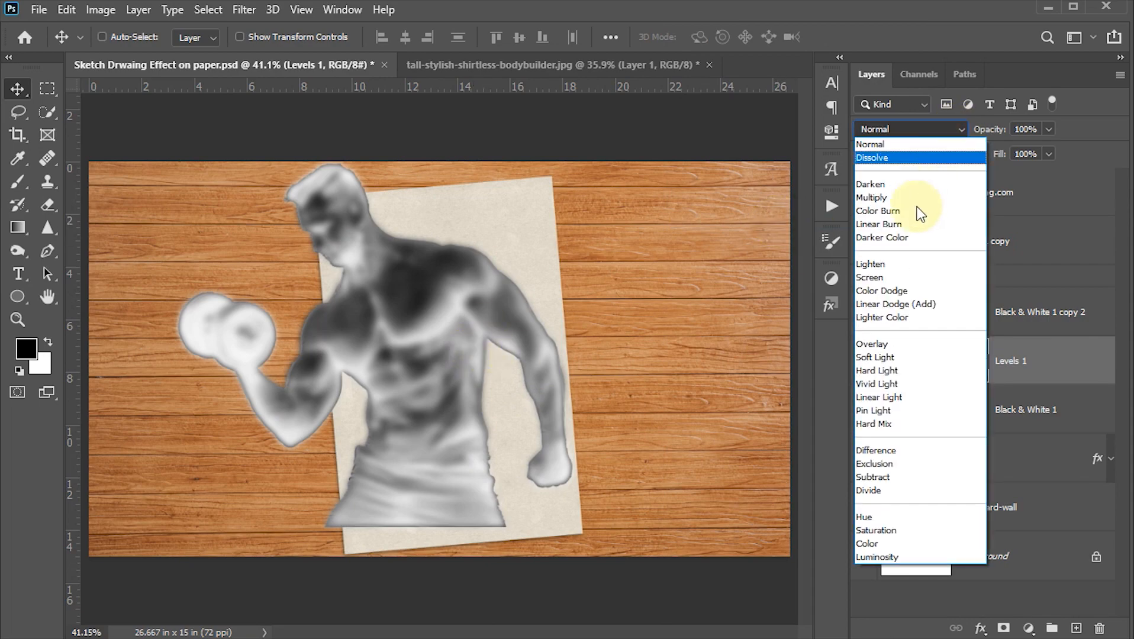
click(891, 290)
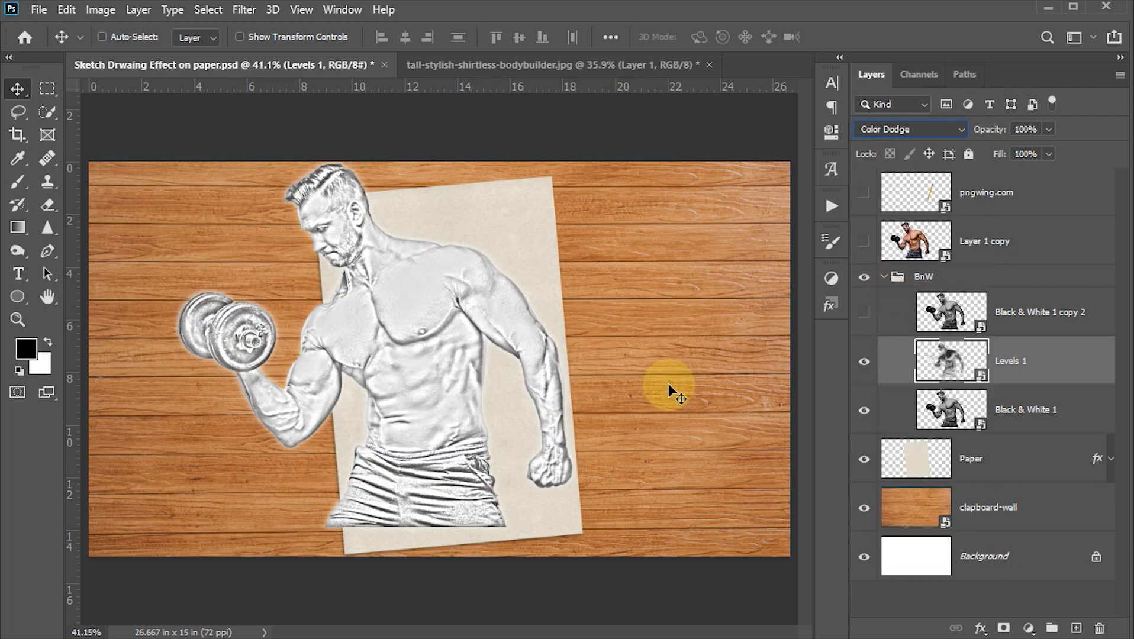
Show the Black & White 1 copy 2 layer and open the Filter Gallery on it with the Charcoal sketch filter.
click(948, 315)
click(865, 313)
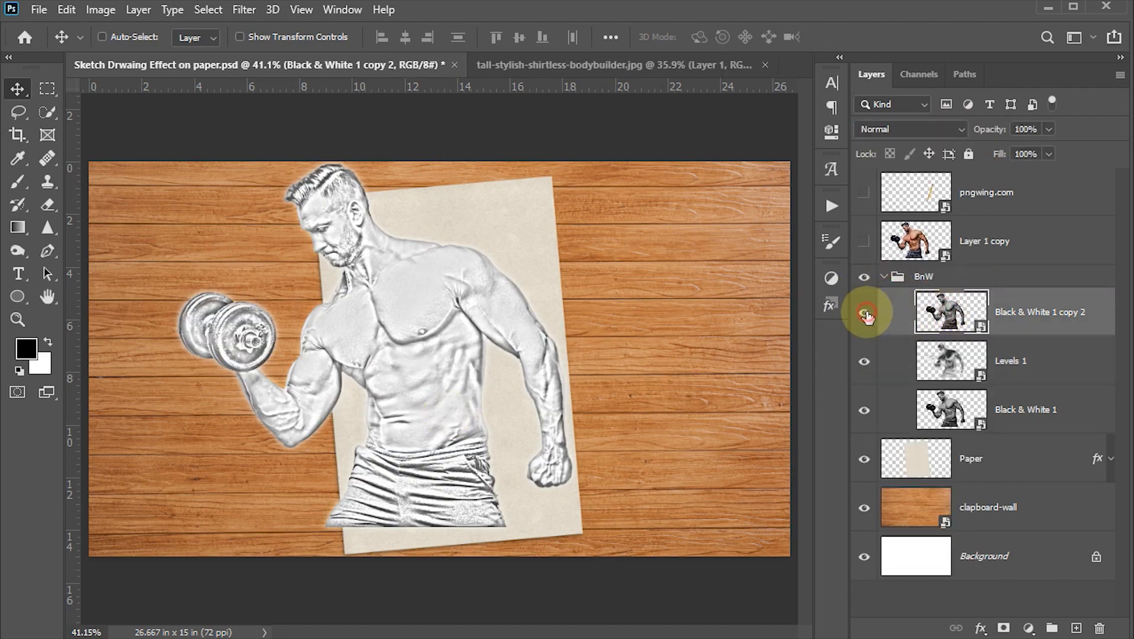
click(865, 314)
click(243, 10)
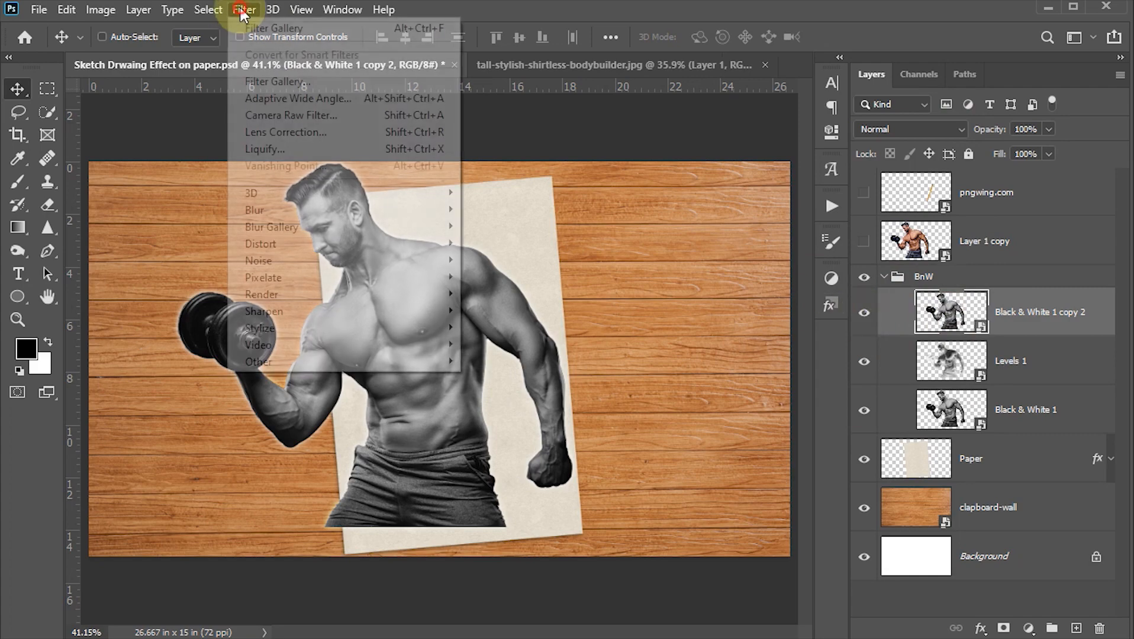
click(272, 81)
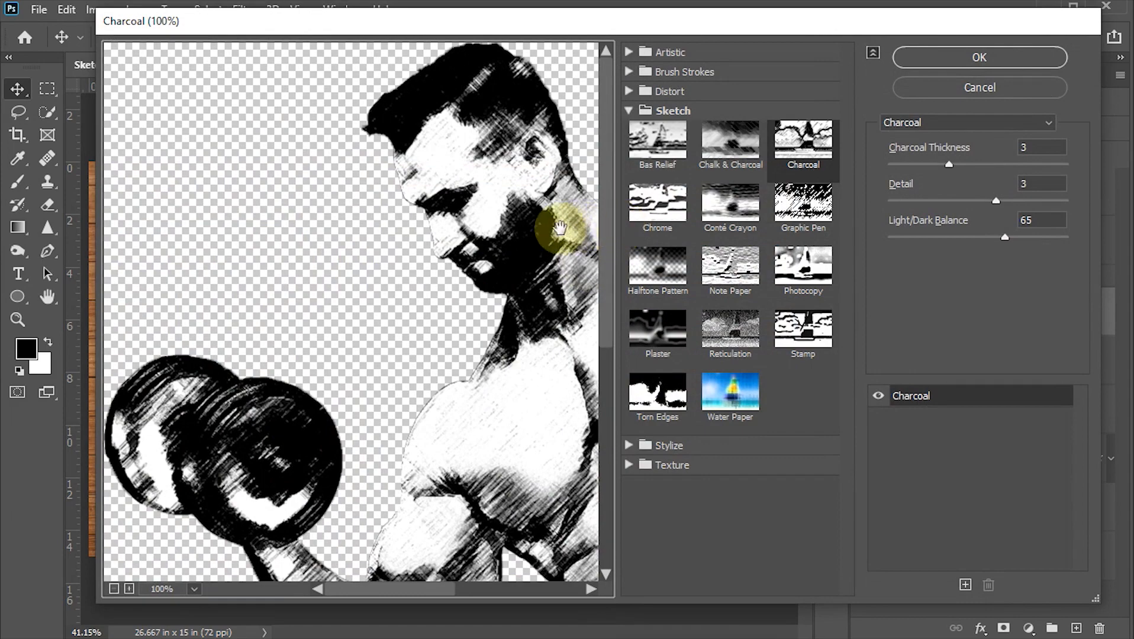
click(629, 111)
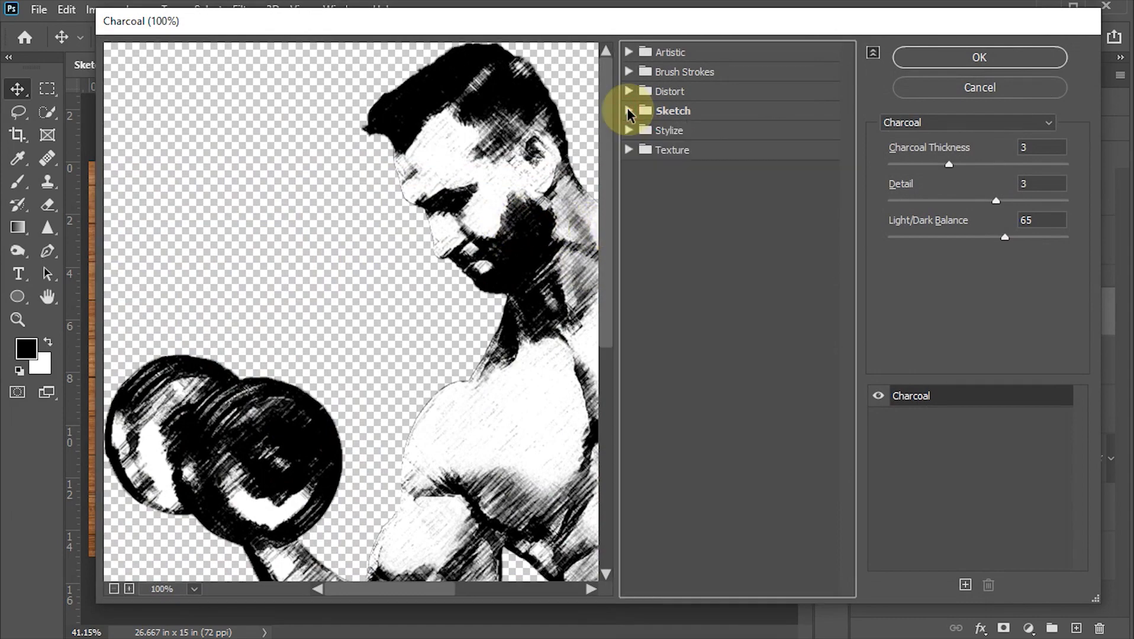
click(628, 111)
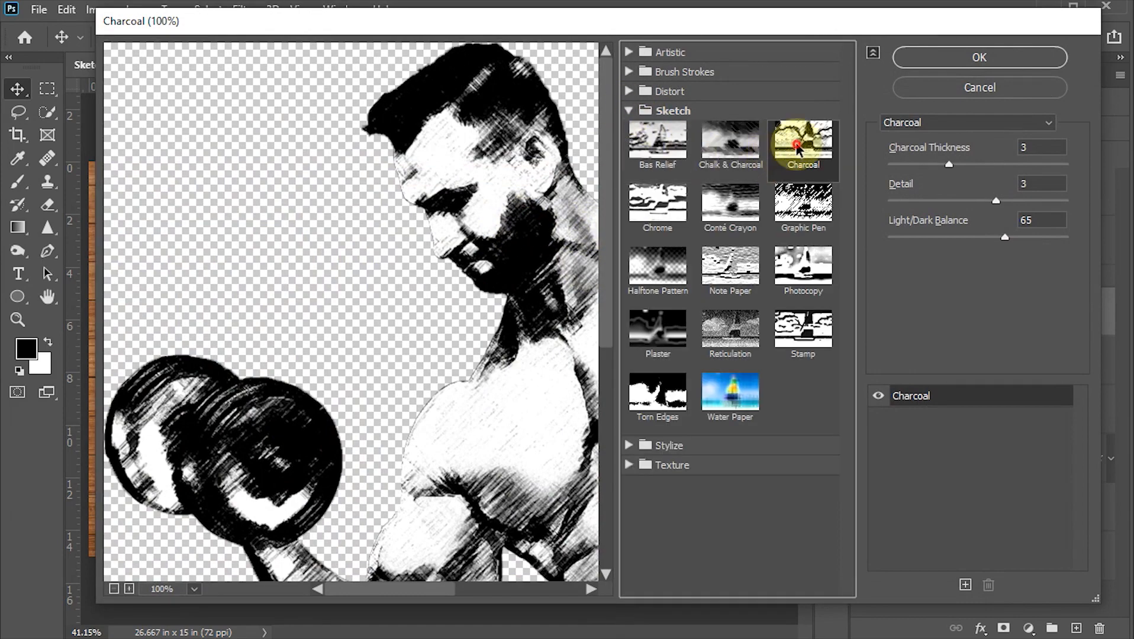
drag(491, 305, 338, 202)
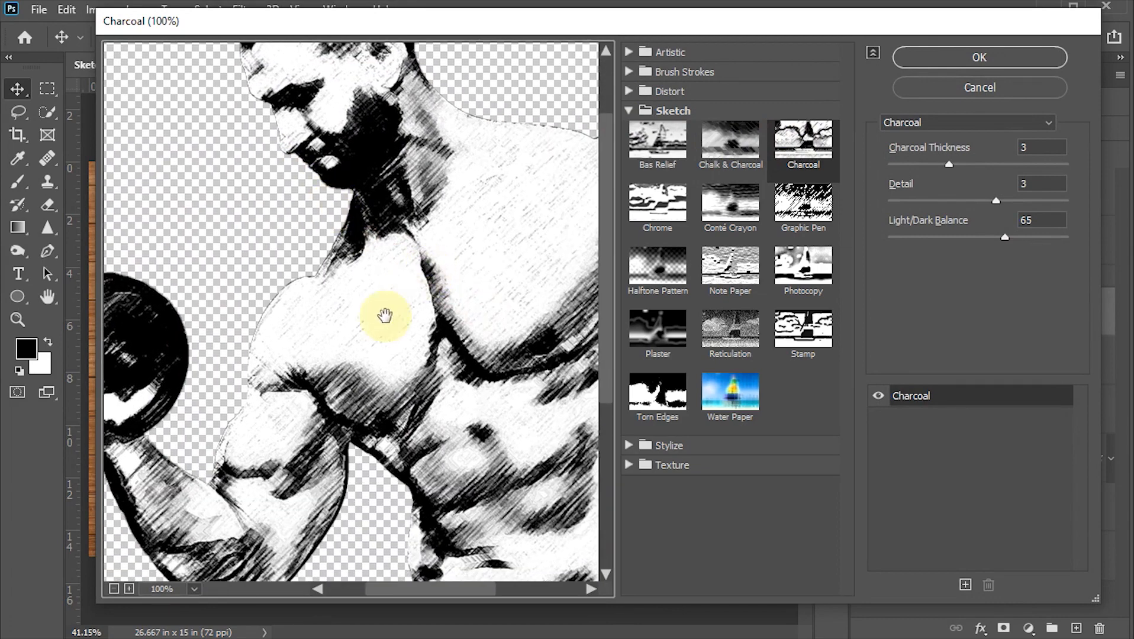
click(114, 590)
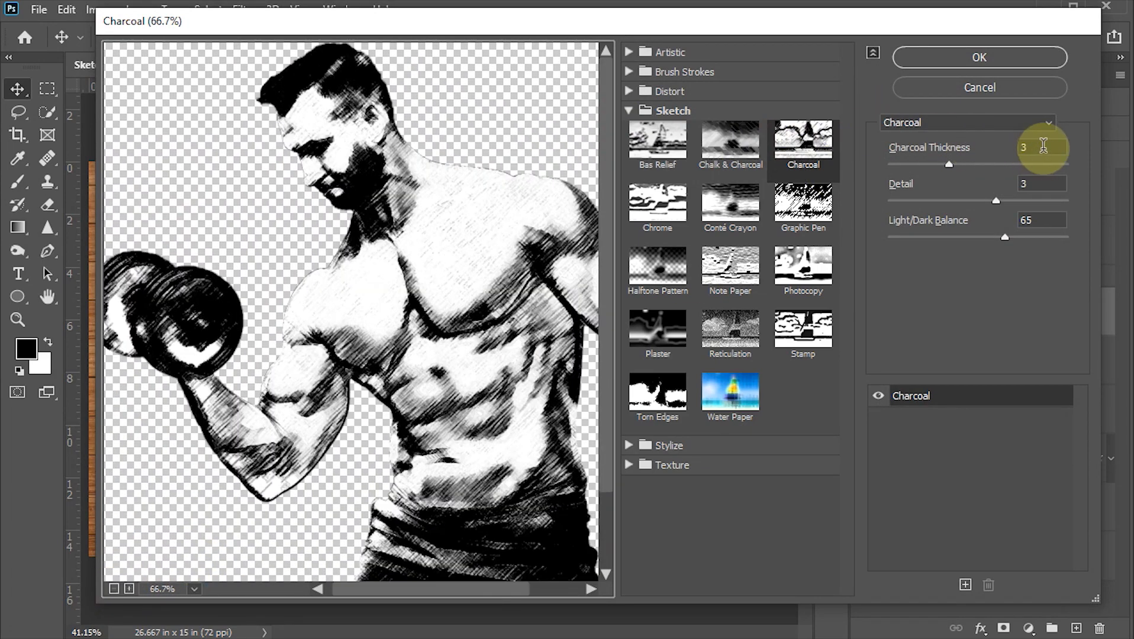
Apply the Charcoal filter with a charcoal thickness of 2, detail of 3 and light/dark balance of 60.
click(1043, 147)
text(2)
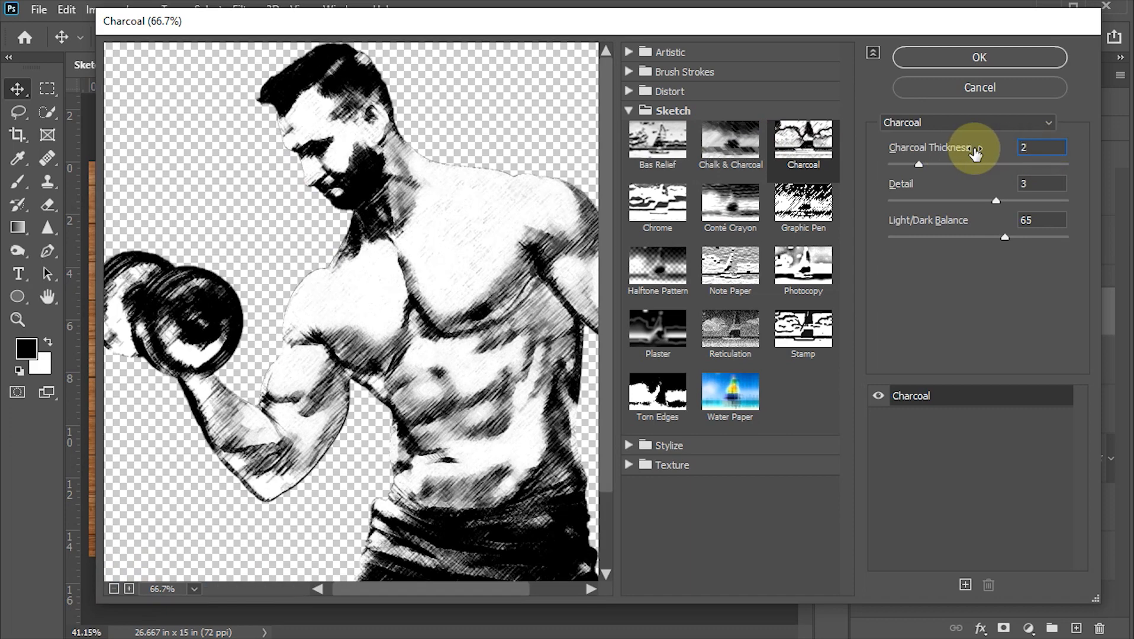
click(1043, 183)
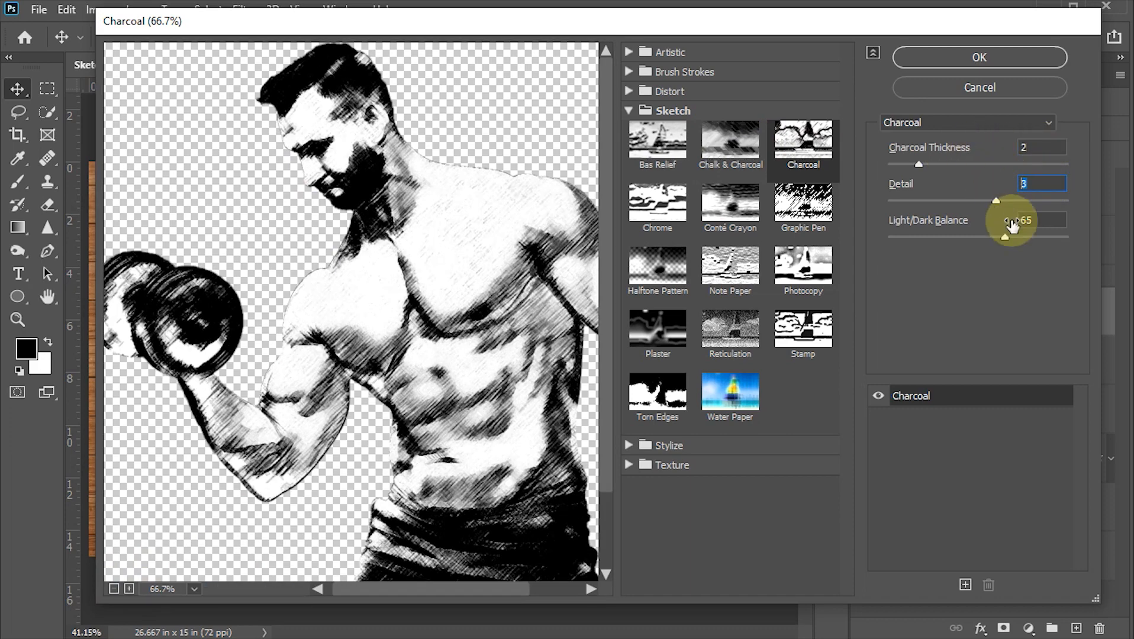
click(1046, 222)
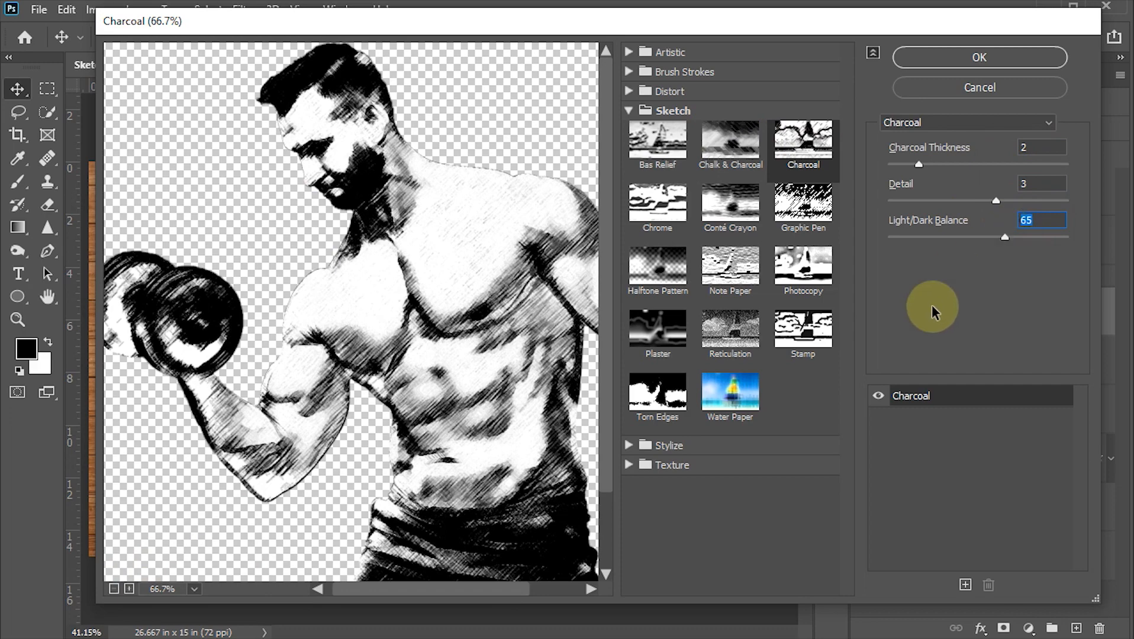
text(60)
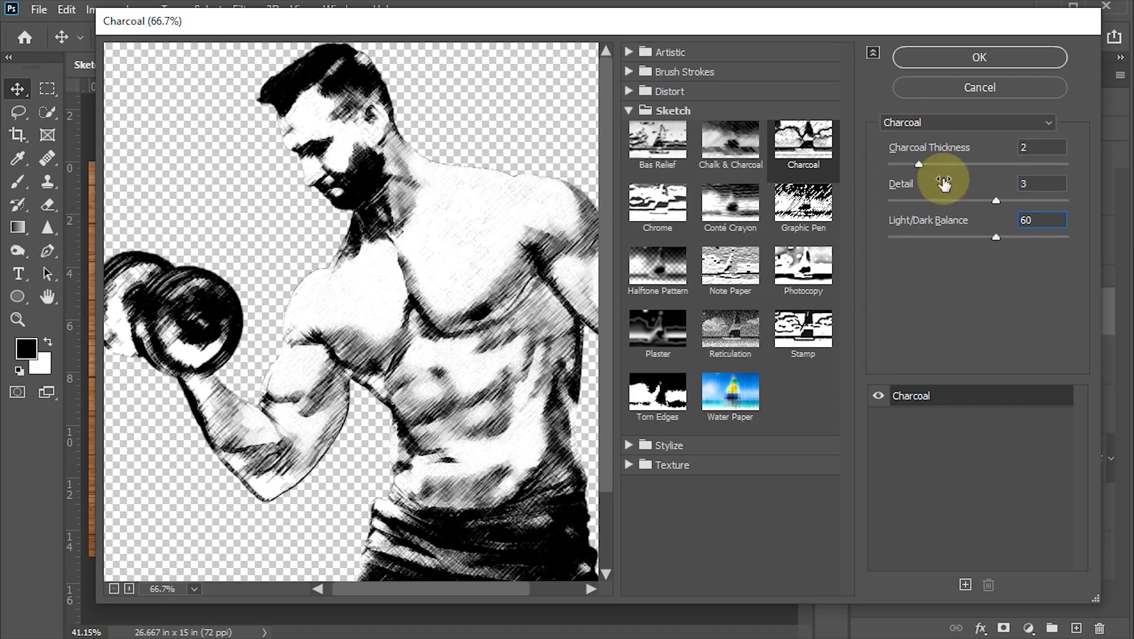
click(954, 64)
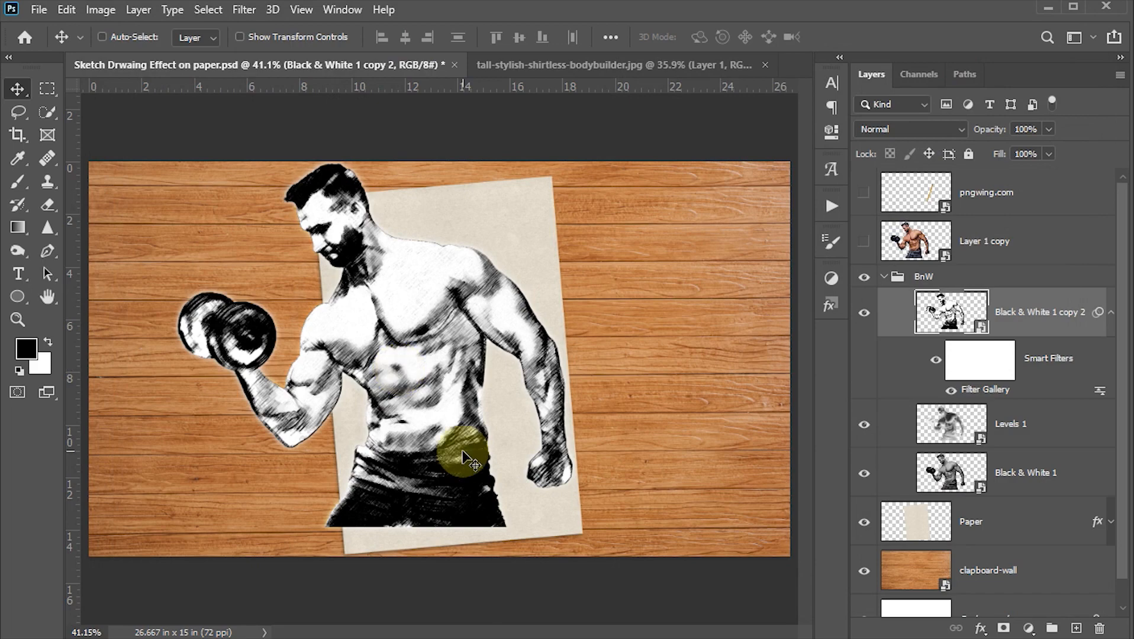
Set the Black & White 1 copy 2 layer's blend mode to Multiply and its opacity to 45%.
click(959, 131)
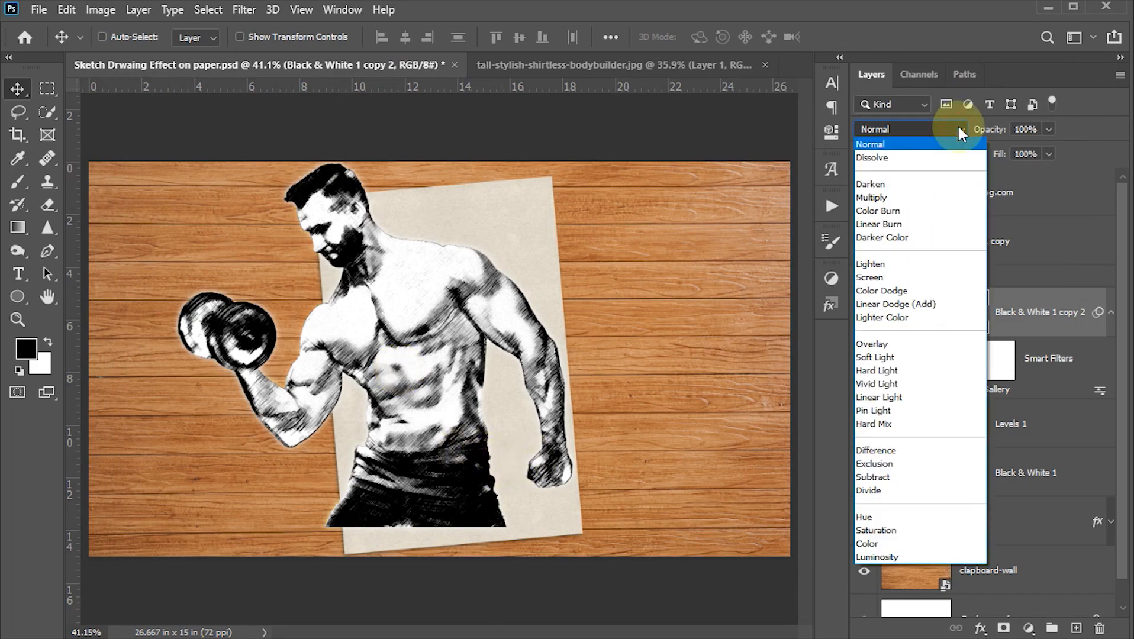
click(871, 199)
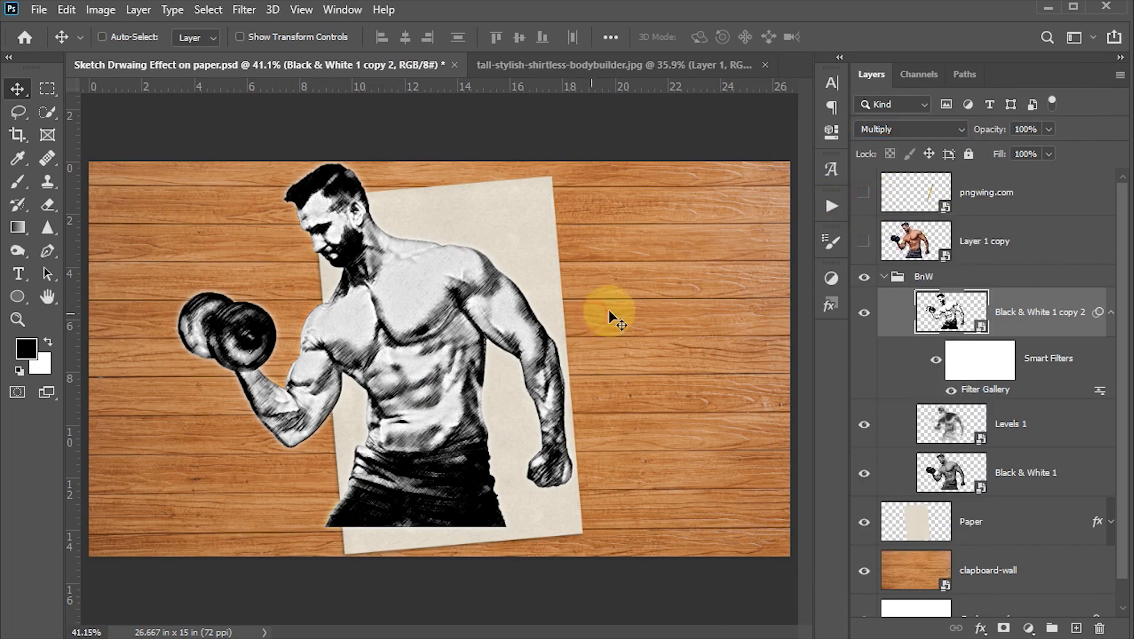
click(1041, 131)
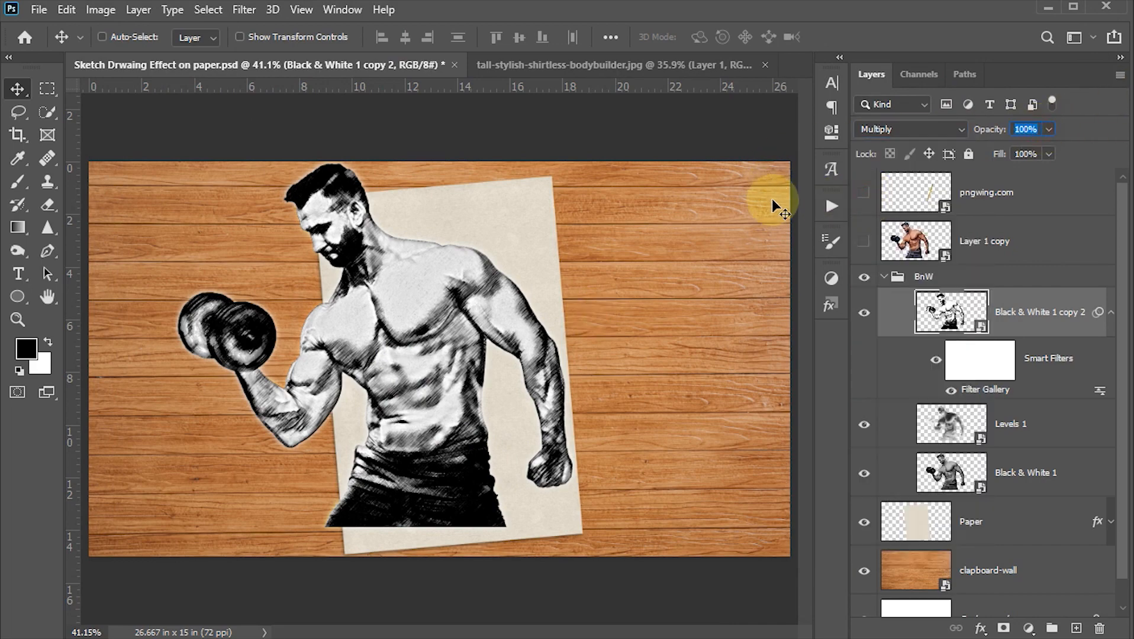
text(45)
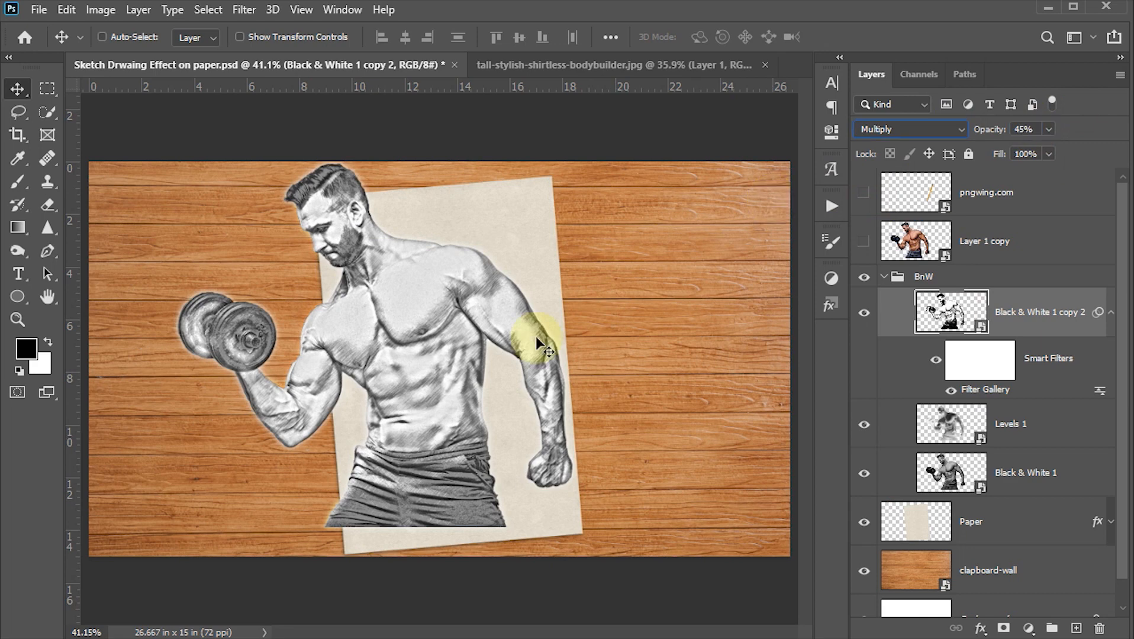
Set the BnW group's blend mode to Multiply with 72% opacity, and save the document.
click(917, 278)
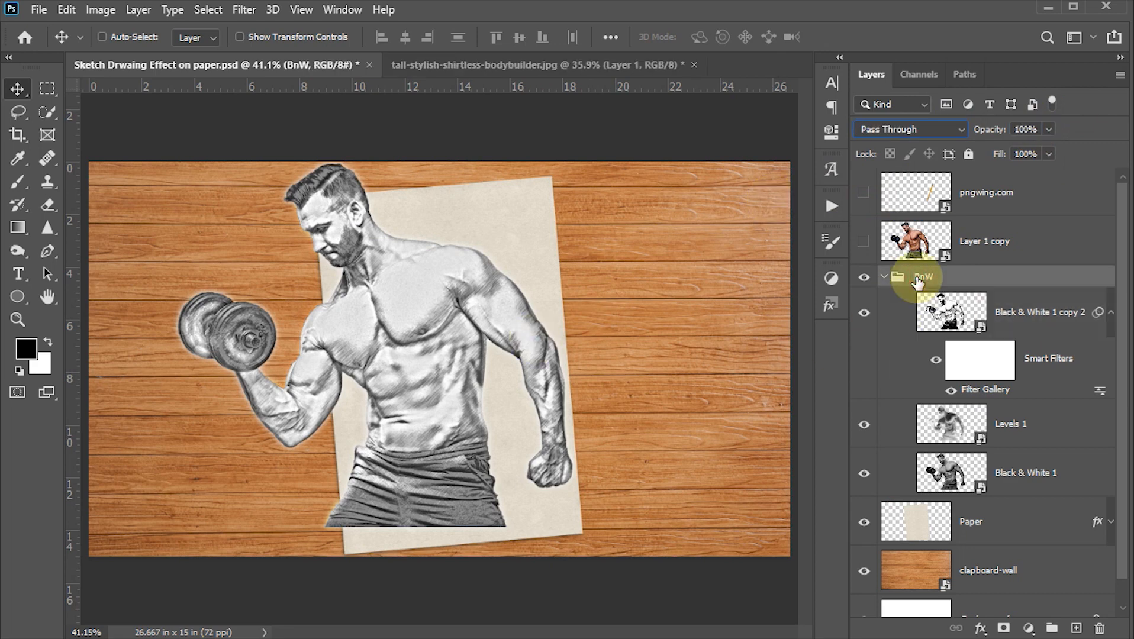
click(964, 124)
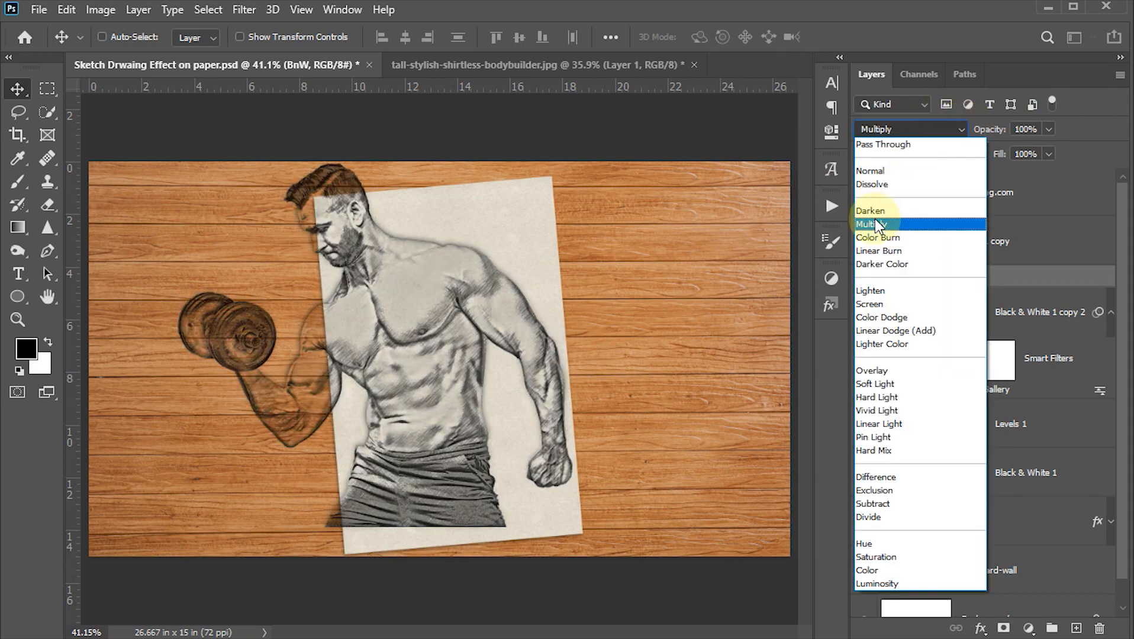
click(878, 224)
click(1022, 129)
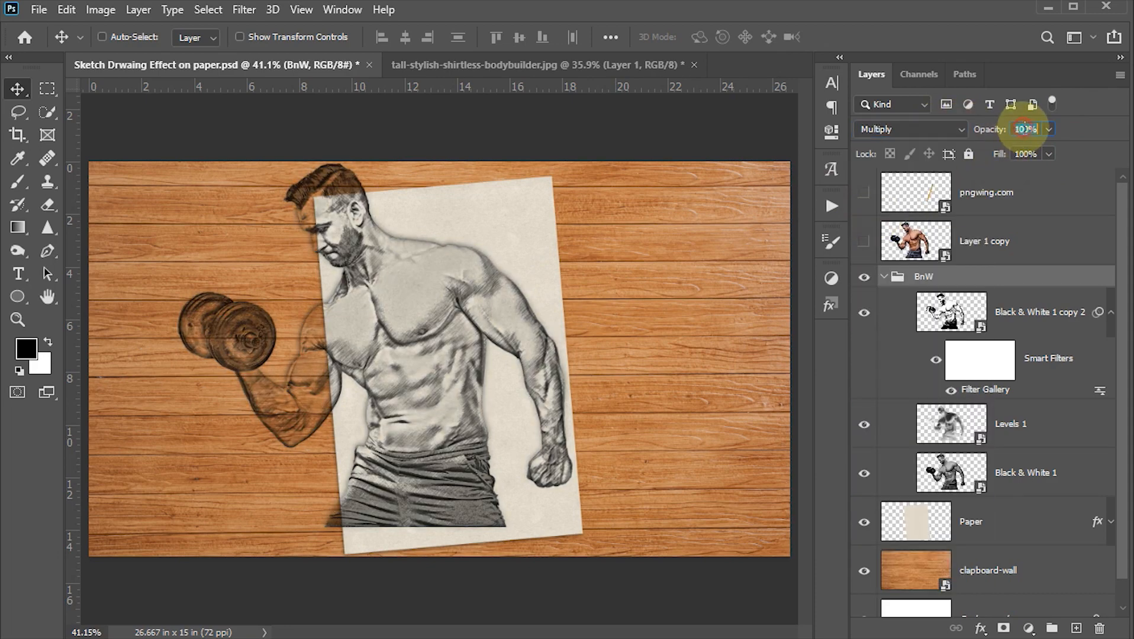
text(72)
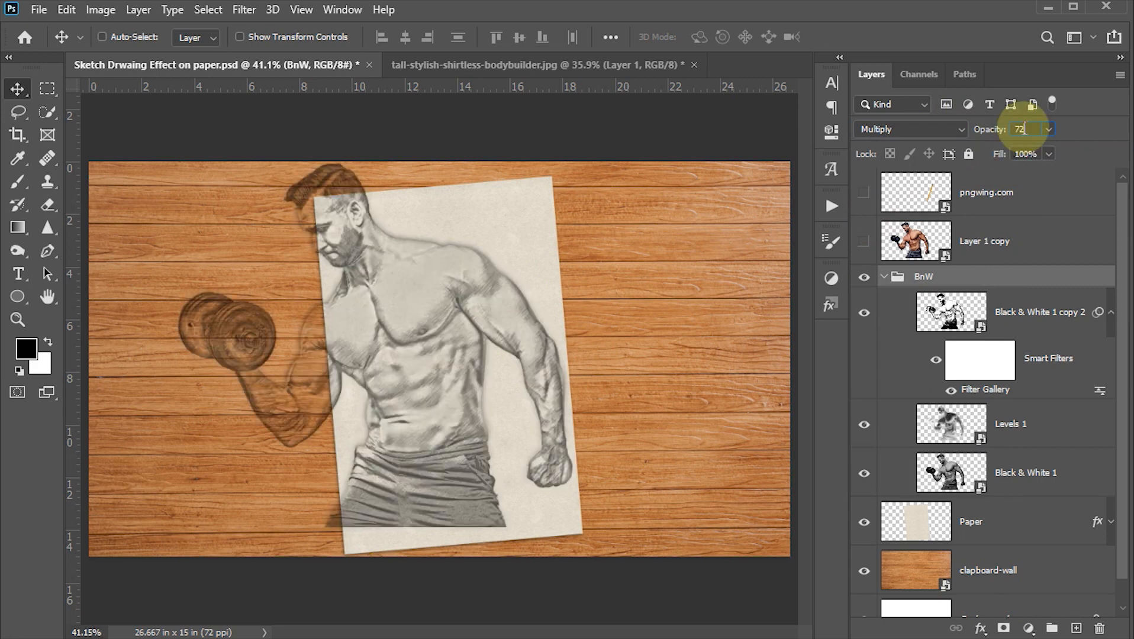
key(Return)
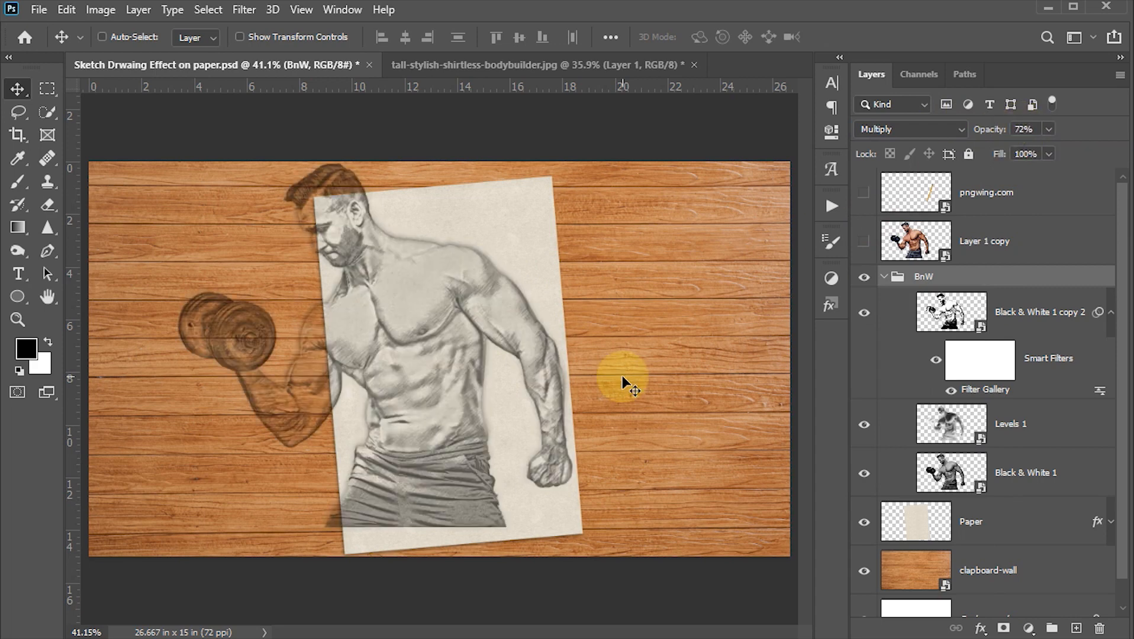
key(ctrl+s)
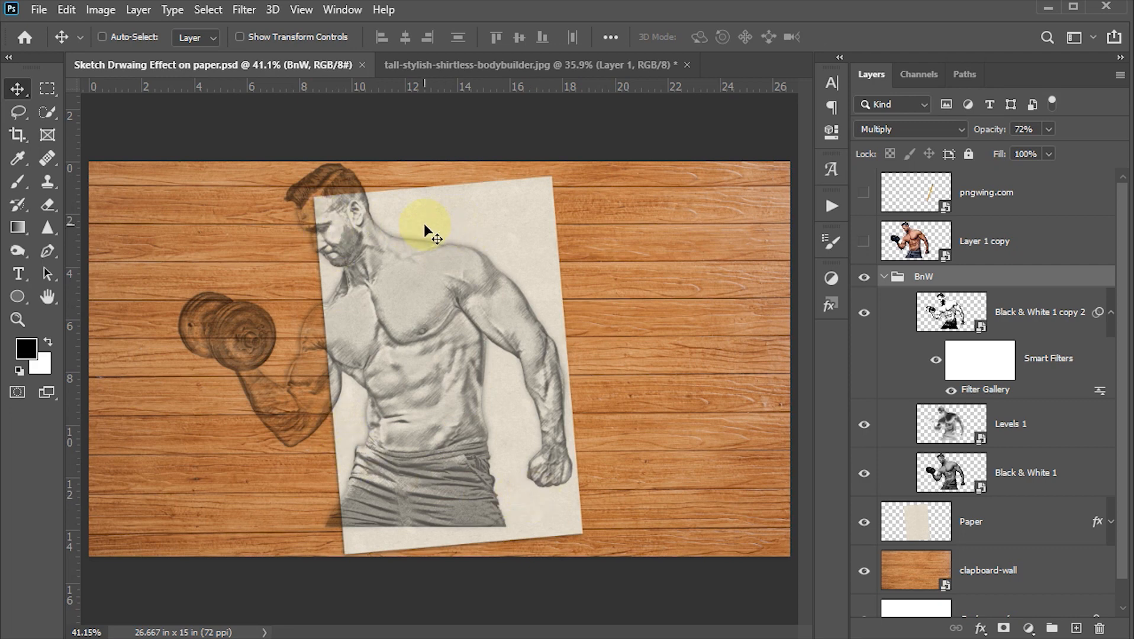
Mask the BnW group to the outline of the Paper layer and collapse the group.
ctrl+click(917, 525)
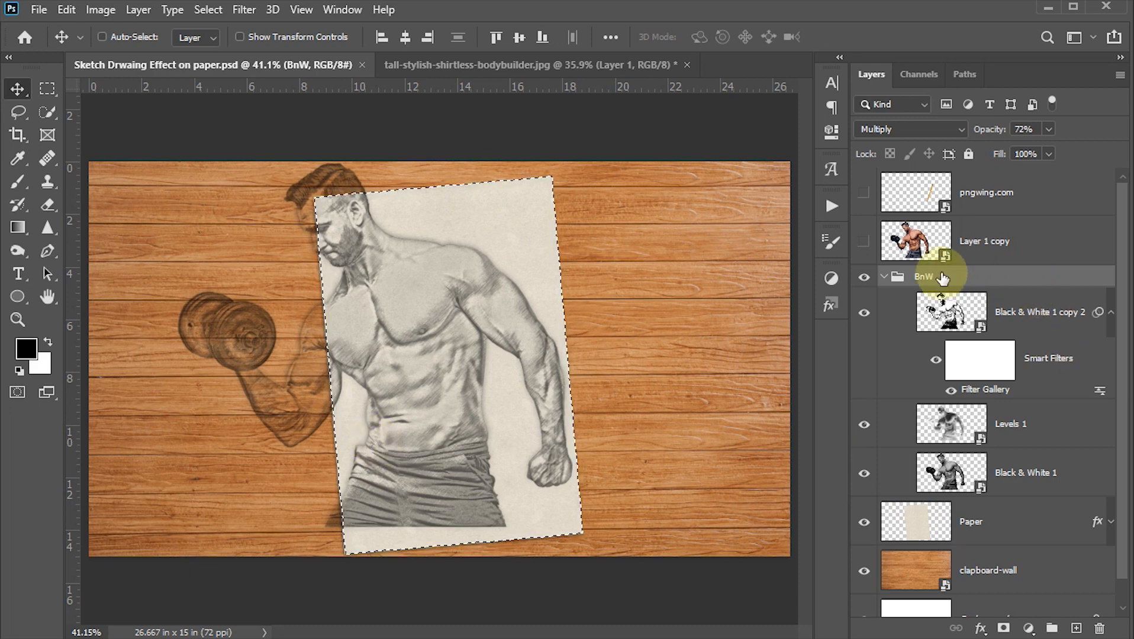
click(1003, 629)
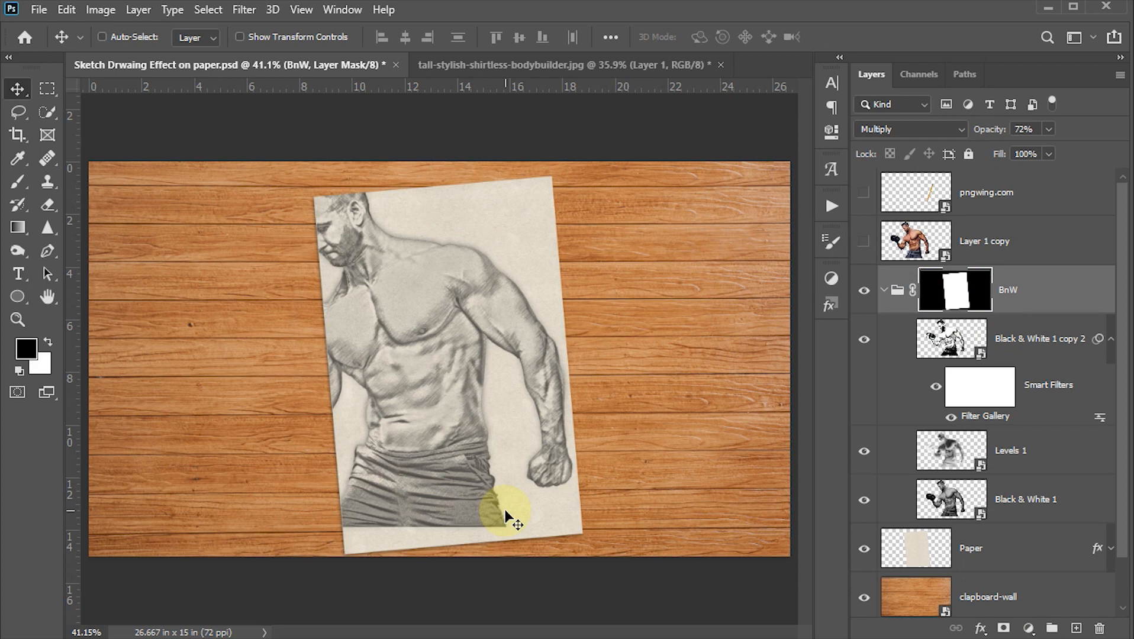
click(884, 290)
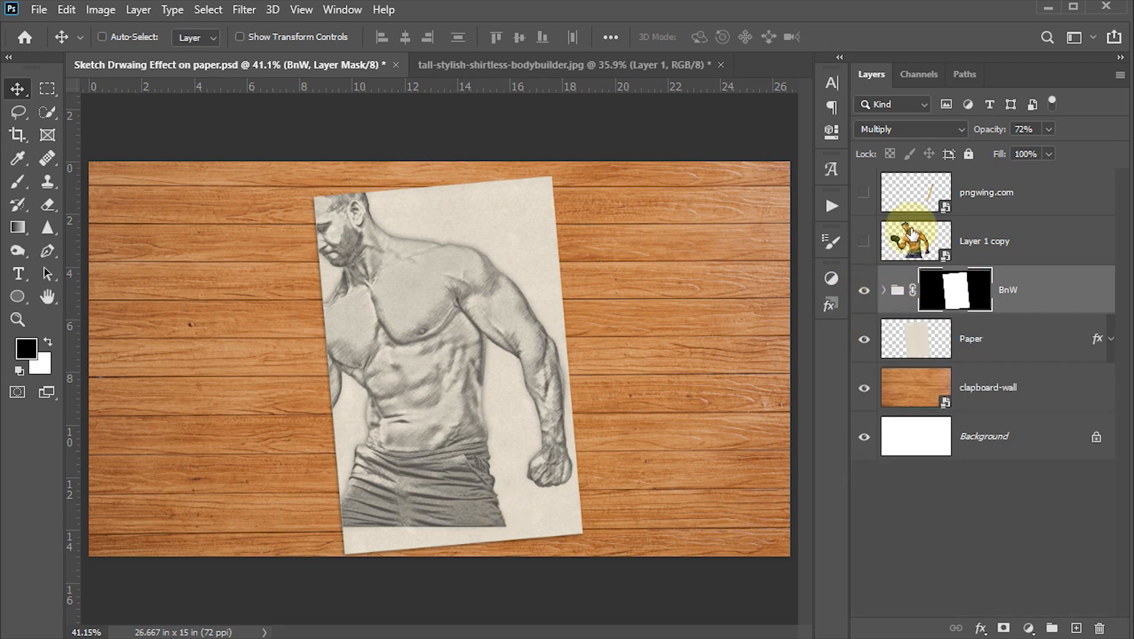
Show the Layer 1 copy layer and add a black layer mask that hides all of it.
click(913, 249)
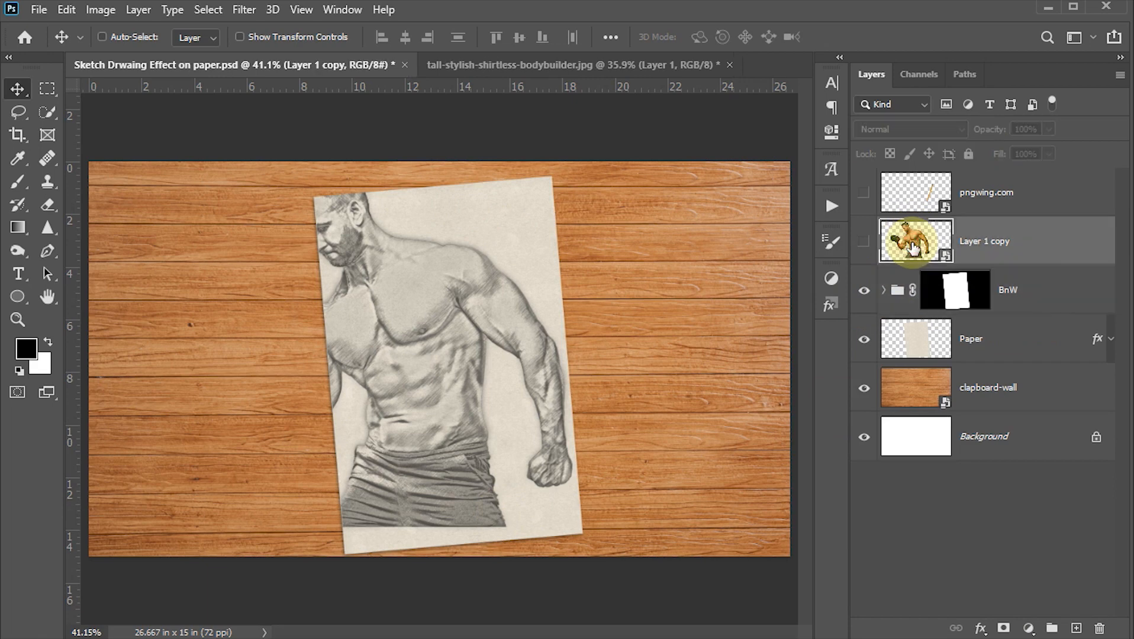
click(864, 242)
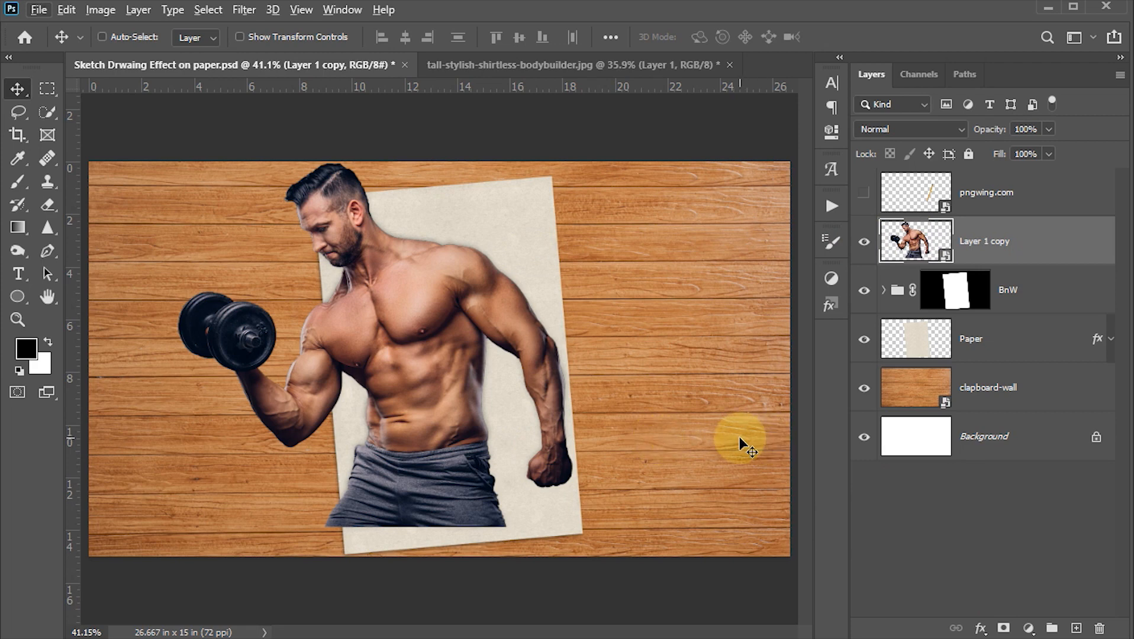
alt+click(1004, 629)
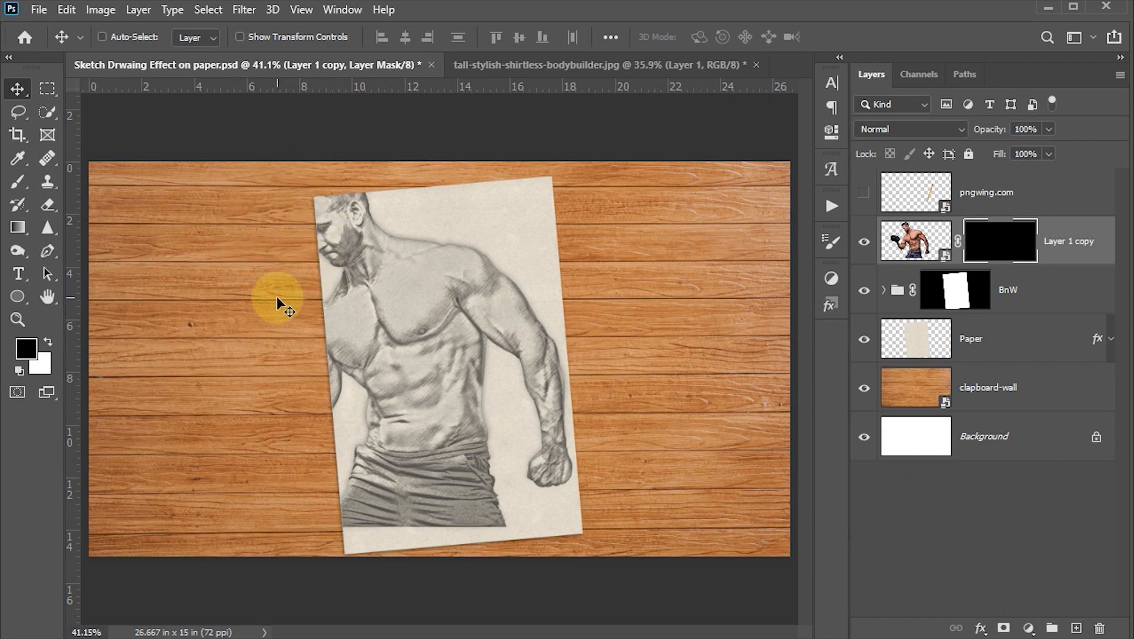
Choose the KYLE Ultimate Pencil Hard brush from the Dry Media Brushes for the Brush tool.
key(b)
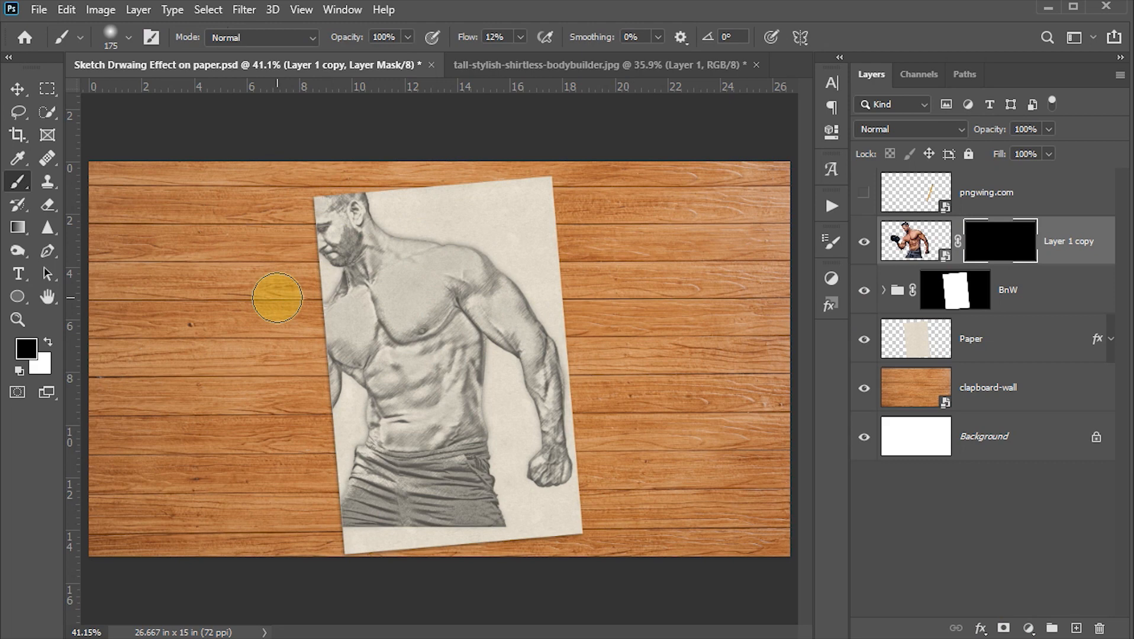
click(81, 36)
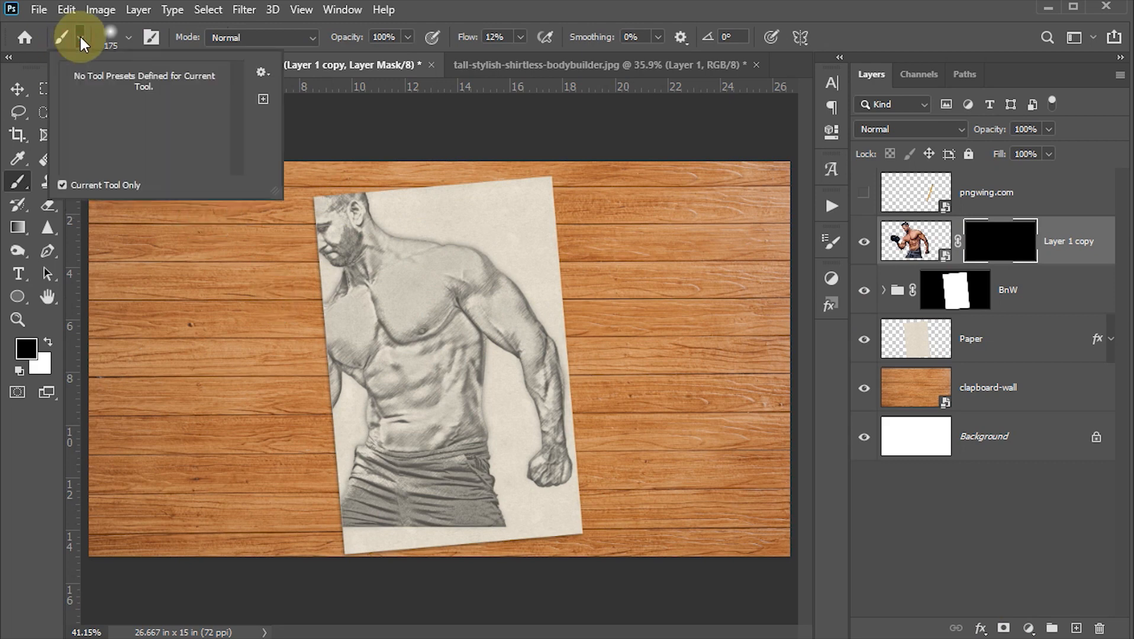
click(122, 37)
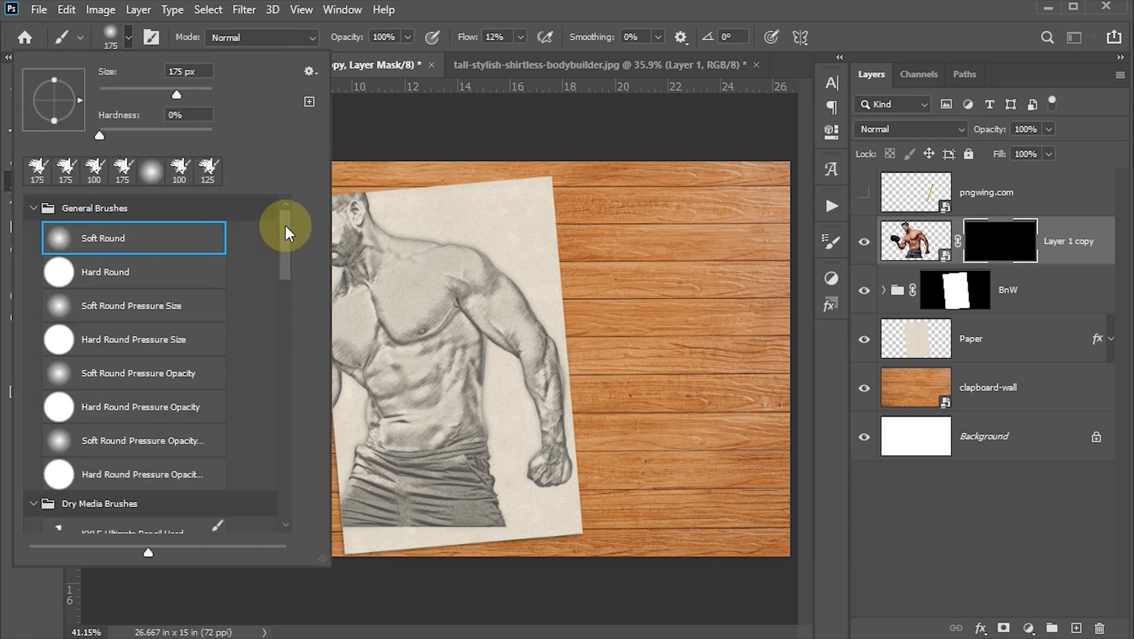
drag(284, 224, 283, 270)
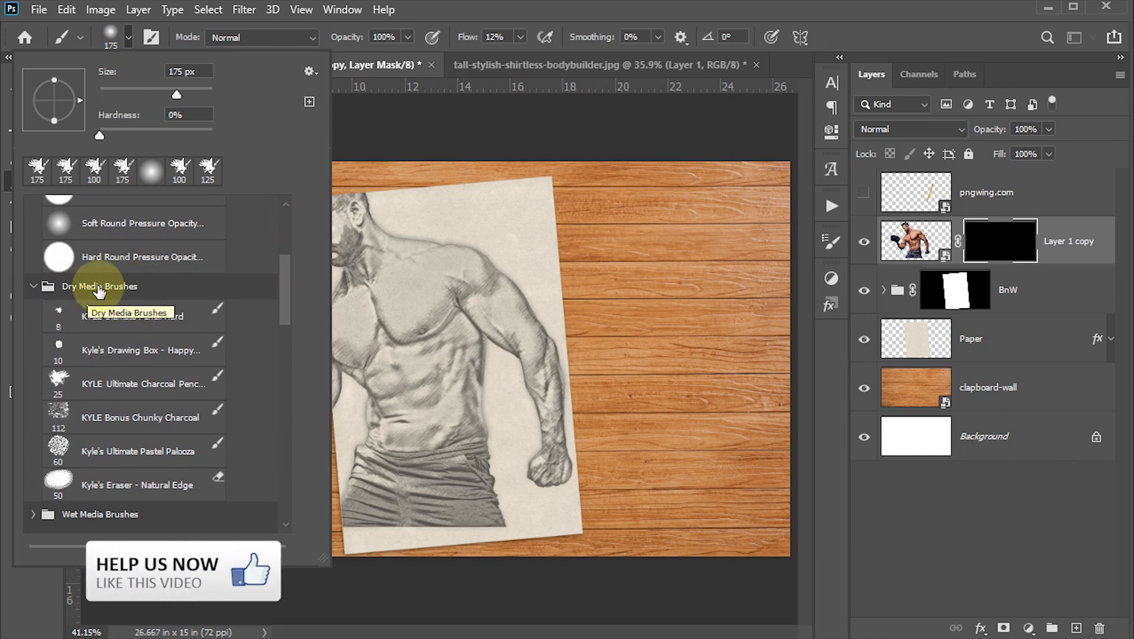
double_click(132, 319)
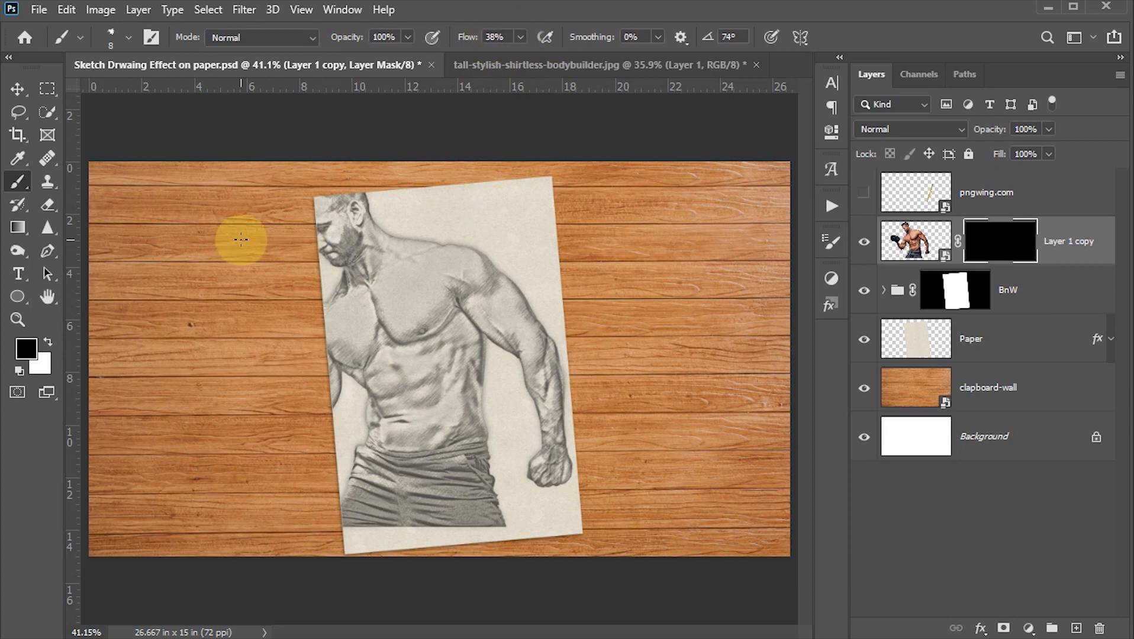
Enlarge the pencil brush to 100 px.
key(])
key(])
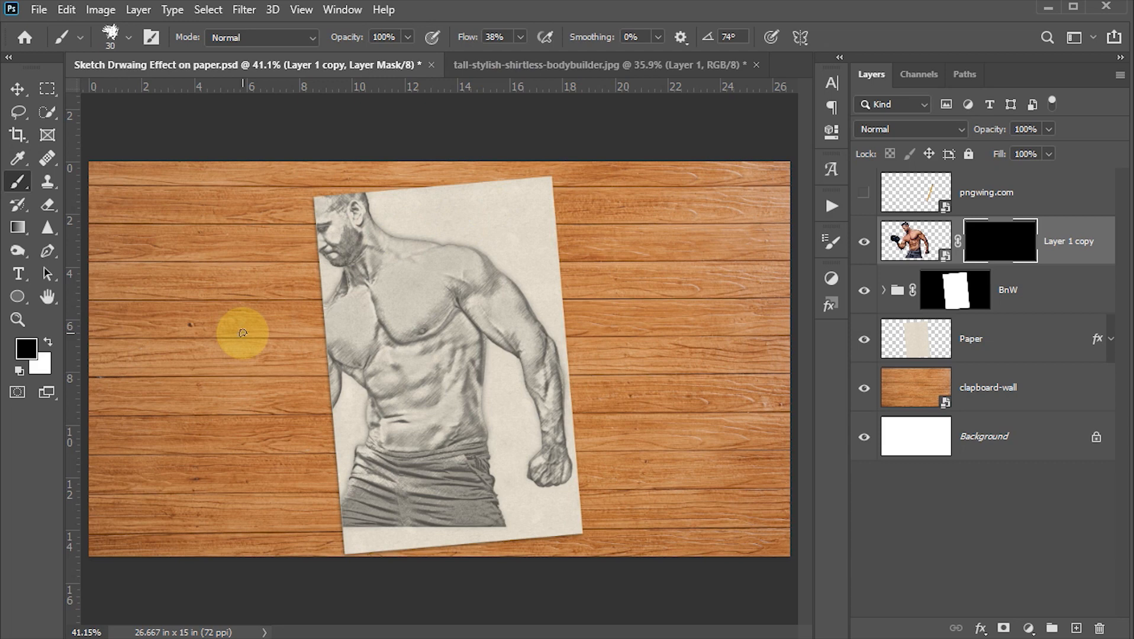
key(])
key(])
key(])
key(])
key(])
key(])
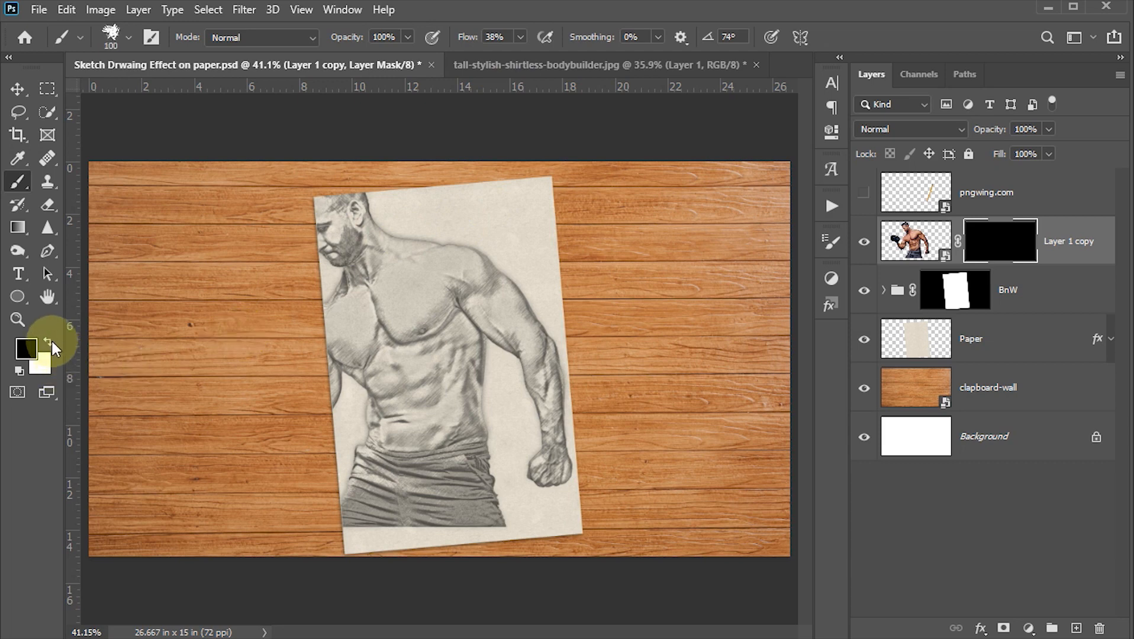
Set the foreground to white, resize the pencil brush to 175 px and reveal the bodybuilder's hair and forehead on the Layer 1 copy mask.
click(48, 342)
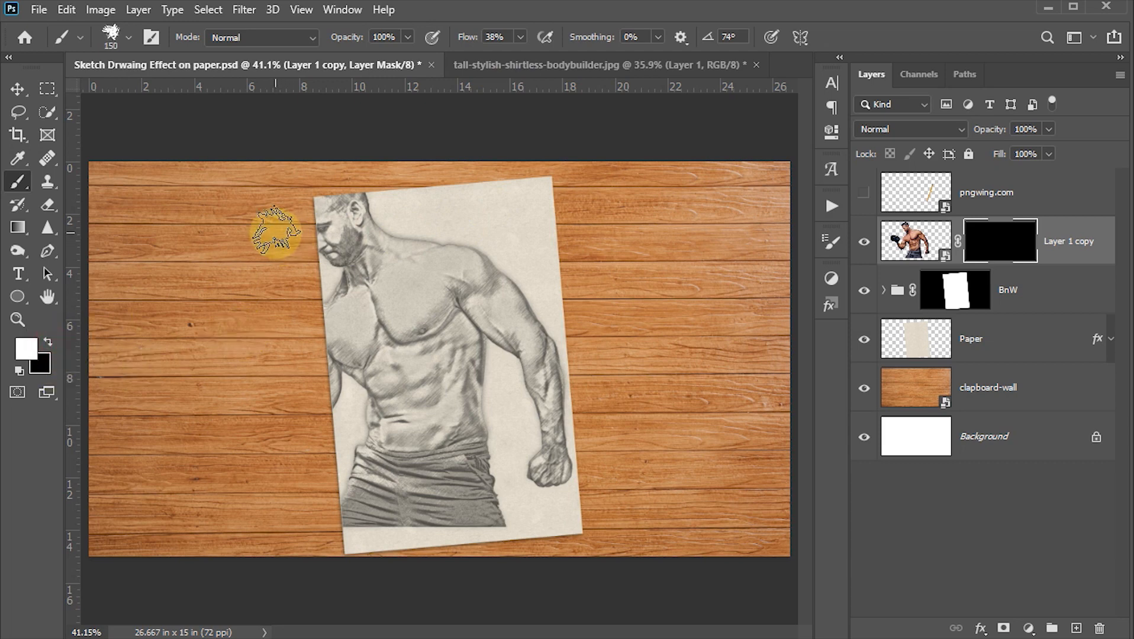
key(])
key(])
key(])
key(])
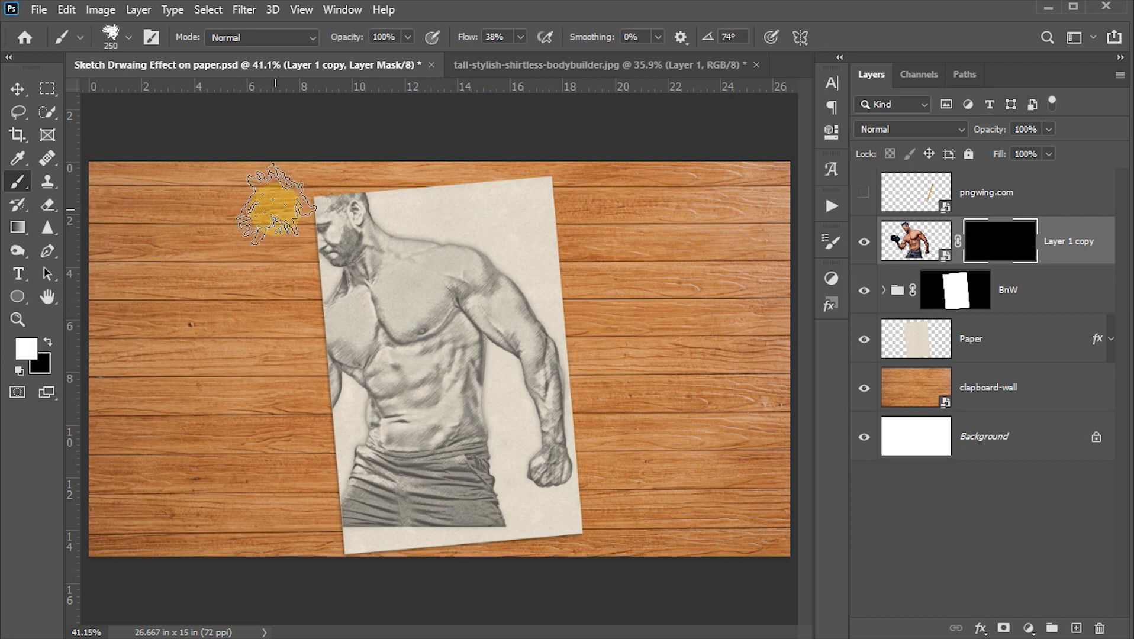
key(bracketleft)
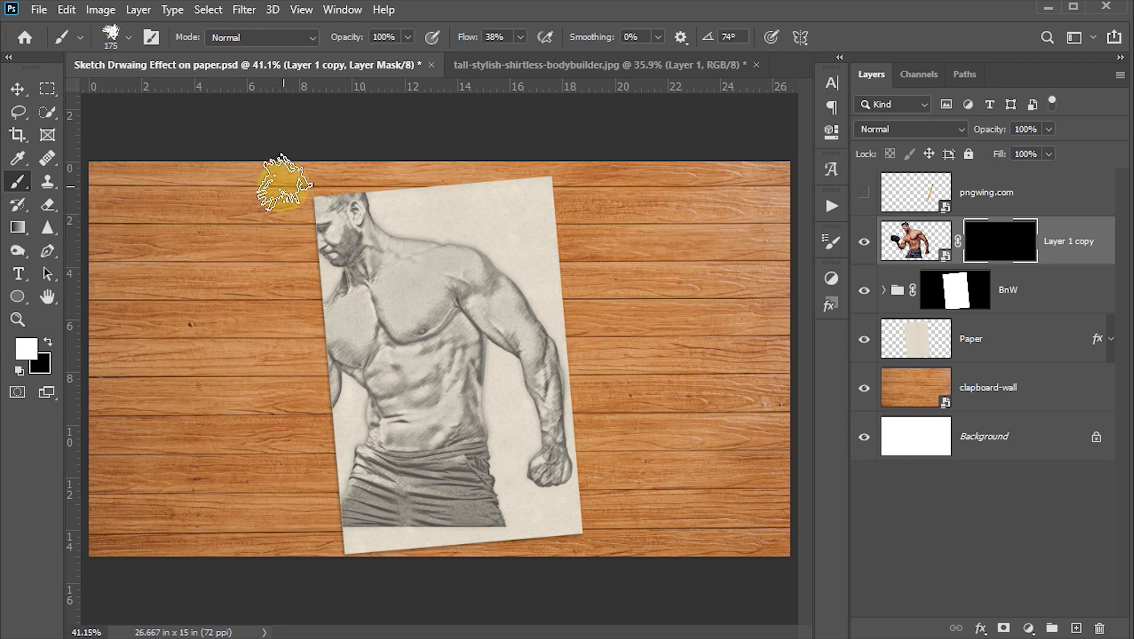
mouse_move(284, 190)
mouse_down()
mouse_move(287, 220)
mouse_move(291, 192)
mouse_move(295, 204)
mouse_move(297, 187)
mouse_move(320, 177)
mouse_move(370, 179)
mouse_move(313, 177)
mouse_move(296, 185)
mouse_move(289, 227)
mouse_move(296, 194)
mouse_up()
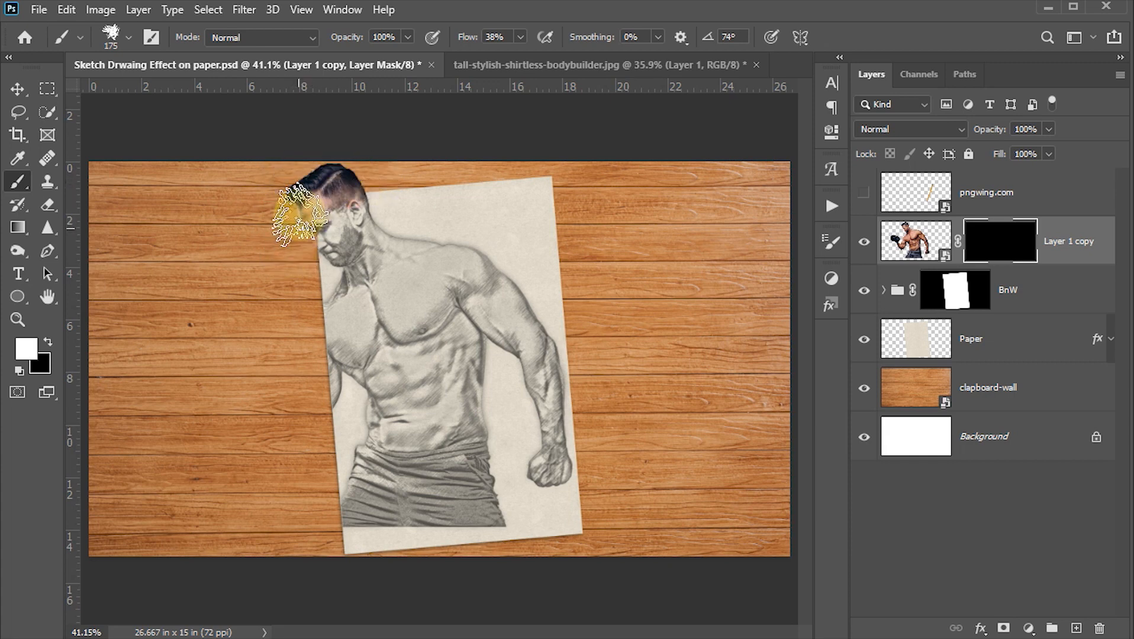
Reveal the face, raised arm and dumbbell in colour on the Layer 1 copy mask, and raise the brush flow to 100%.
drag(285, 273, 291, 379)
mouse_move(225, 354)
mouse_down()
mouse_move(215, 327)
mouse_move(177, 326)
mouse_move(216, 398)
mouse_move(250, 410)
mouse_move(268, 393)
mouse_move(296, 405)
mouse_move(297, 313)
mouse_move(272, 435)
mouse_move(294, 423)
mouse_move(338, 224)
mouse_move(340, 238)
mouse_move(337, 213)
mouse_up()
scroll(334, 214, up, 3)
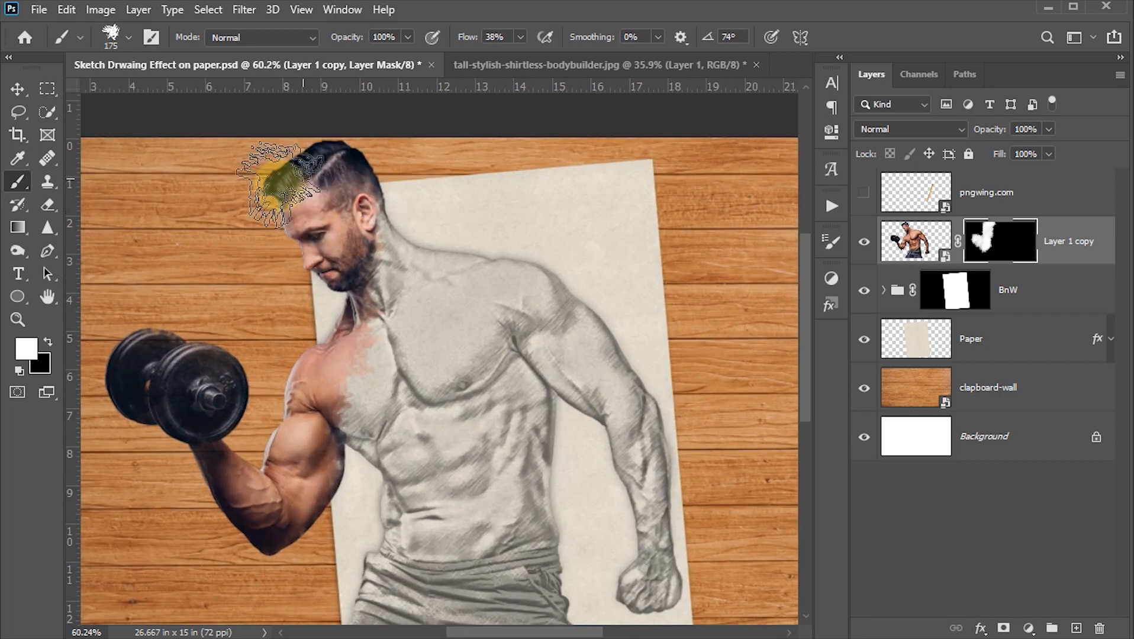
mouse_move(135, 370)
mouse_down()
mouse_move(138, 432)
mouse_move(142, 396)
mouse_move(158, 400)
mouse_move(137, 353)
mouse_move(137, 368)
mouse_move(192, 417)
mouse_move(218, 415)
mouse_move(214, 376)
mouse_up()
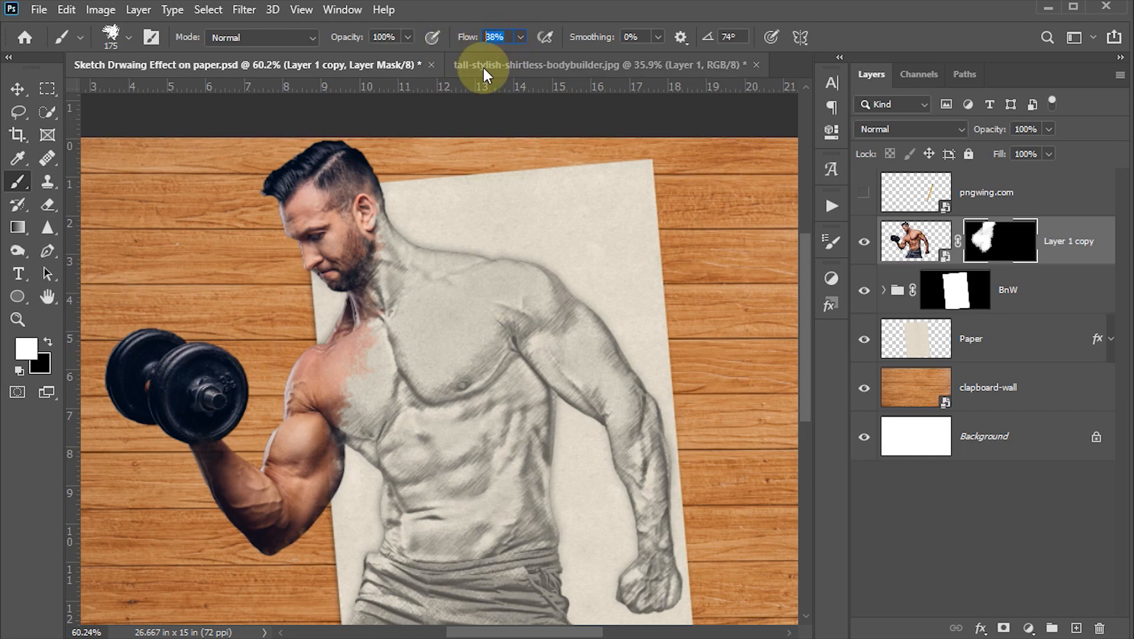
text(100)
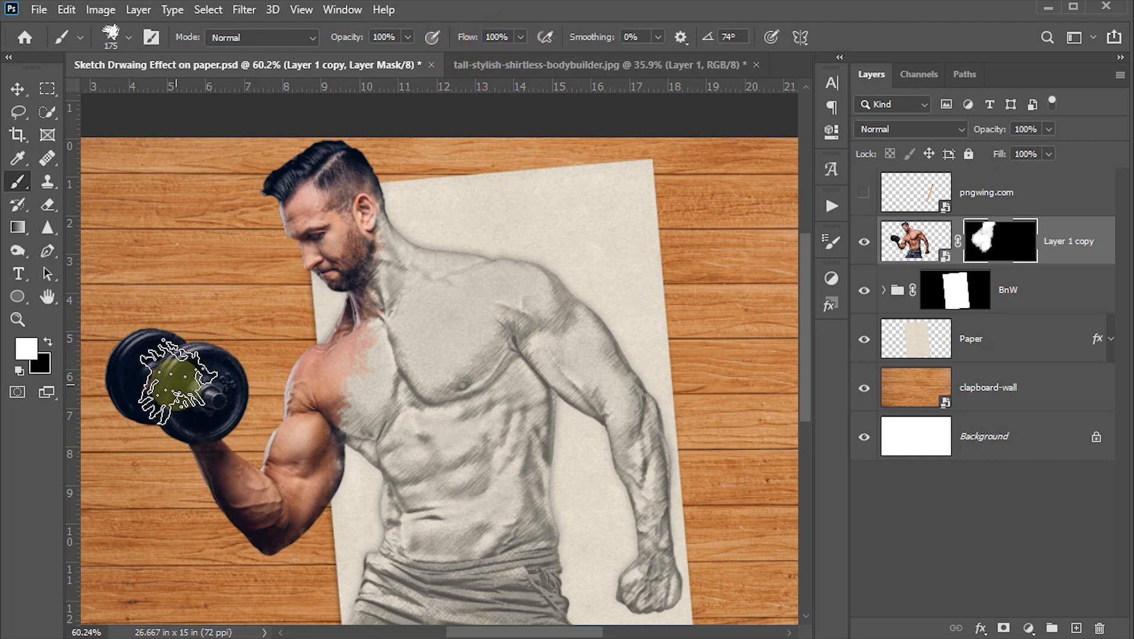
Lower the brush flow and reveal the neck and upper chest in colour with a 100 to 150 px brush.
key(bracketleft)
key(bracketleft)
key(bracketleft)
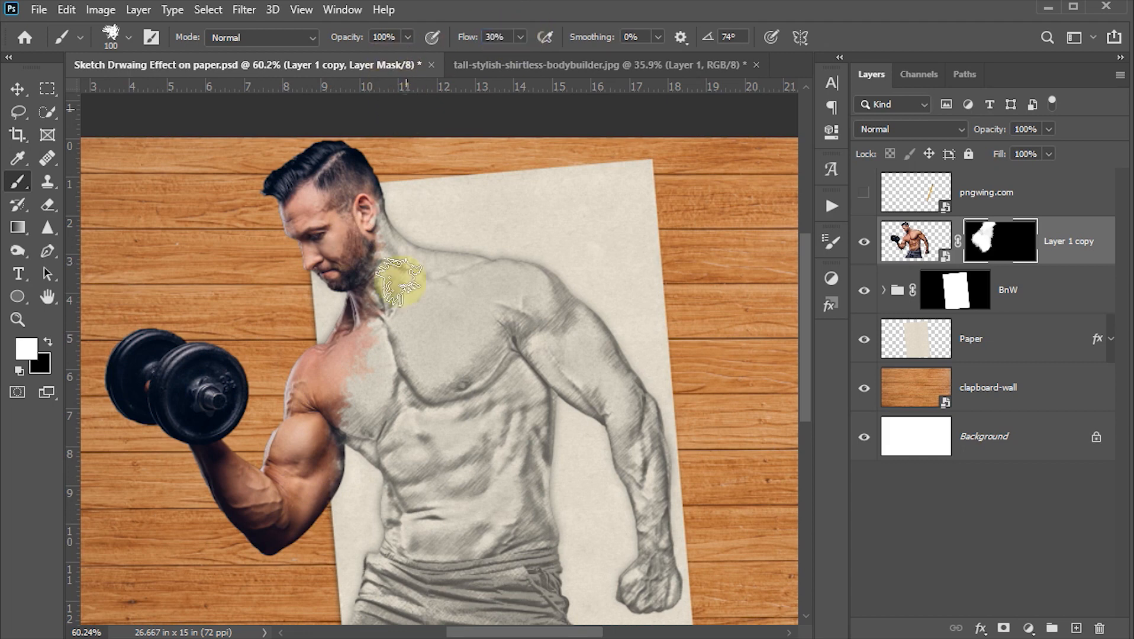
key(bracketright)
mouse_move(384, 254)
mouse_down()
mouse_move(413, 293)
mouse_move(398, 310)
mouse_move(401, 270)
mouse_move(433, 289)
mouse_move(392, 314)
mouse_move(383, 343)
mouse_move(363, 336)
mouse_move(357, 429)
mouse_move(344, 411)
mouse_move(354, 384)
mouse_move(368, 417)
mouse_move(415, 243)
mouse_up()
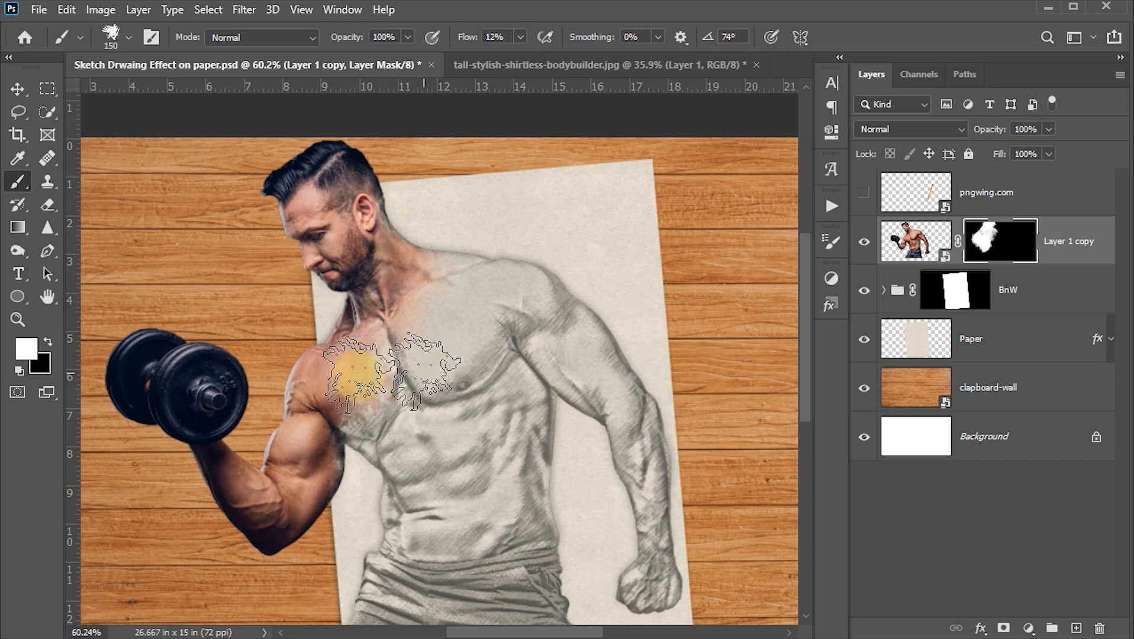
Paint black at 12% flow over the chest on the Layer 1 copy mask to fade the colour back into the sketch.
click(46, 340)
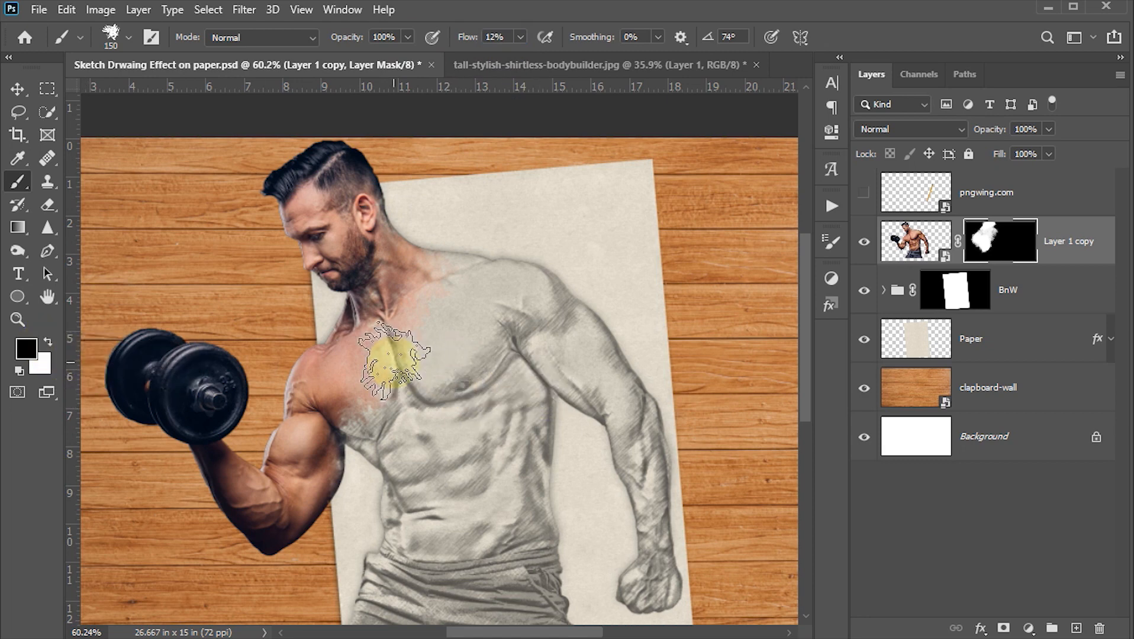
mouse_move(413, 346)
mouse_down()
mouse_move(470, 391)
mouse_move(399, 372)
mouse_move(372, 388)
mouse_move(395, 420)
mouse_move(377, 414)
mouse_move(390, 399)
mouse_move(444, 411)
mouse_up()
drag(455, 349, 459, 355)
mouse_move(438, 315)
mouse_down()
mouse_move(462, 337)
mouse_move(468, 303)
mouse_move(441, 308)
mouse_up()
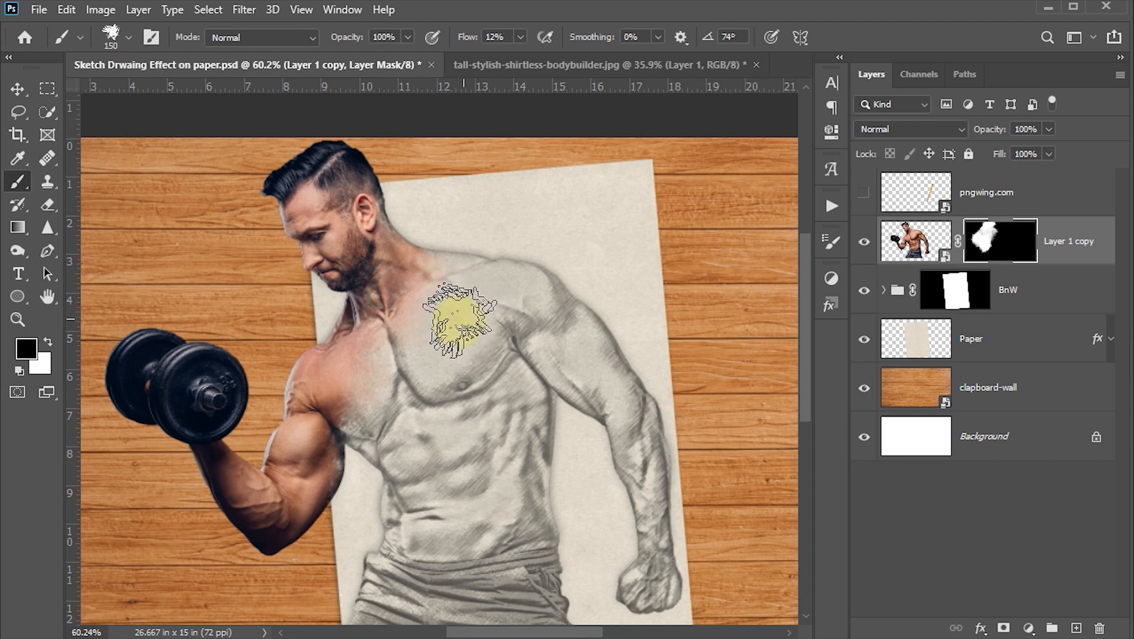
mouse_move(410, 346)
mouse_down()
mouse_move(447, 382)
mouse_move(370, 382)
mouse_move(363, 450)
mouse_move(382, 488)
mouse_move(397, 489)
mouse_move(378, 385)
mouse_move(431, 372)
mouse_move(396, 342)
mouse_move(403, 348)
mouse_move(431, 306)
mouse_move(453, 320)
mouse_move(466, 355)
mouse_move(420, 330)
mouse_move(423, 342)
mouse_move(410, 320)
mouse_up()
Blend some colour back over the chest by painting white on the mask at 18% flow.
key(x)
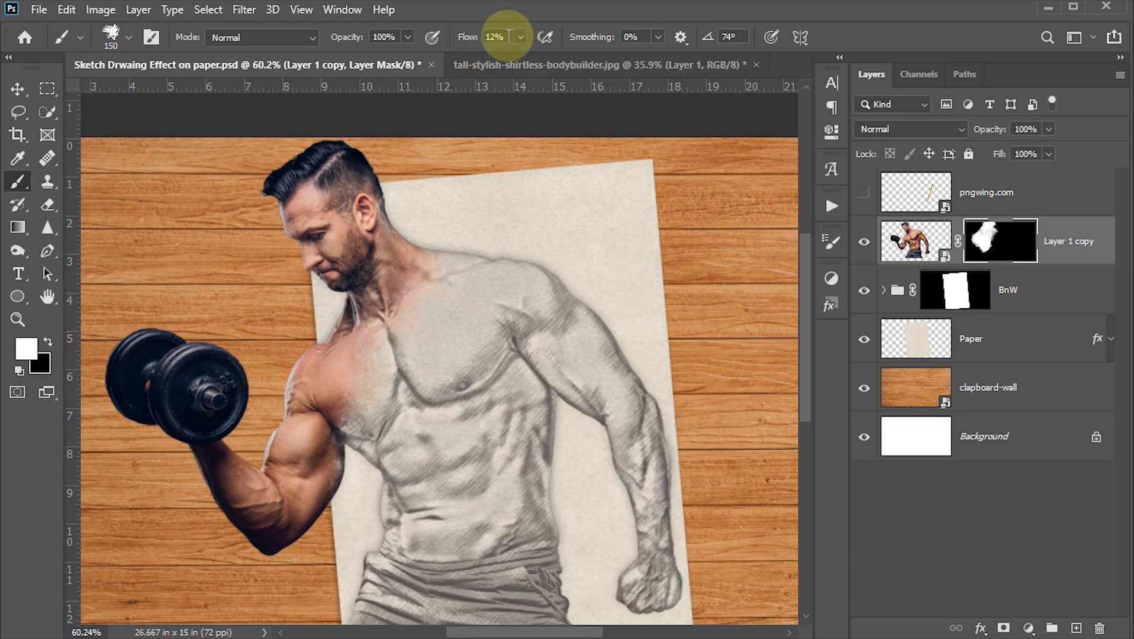
drag(509, 36, 444, 70)
text(18)
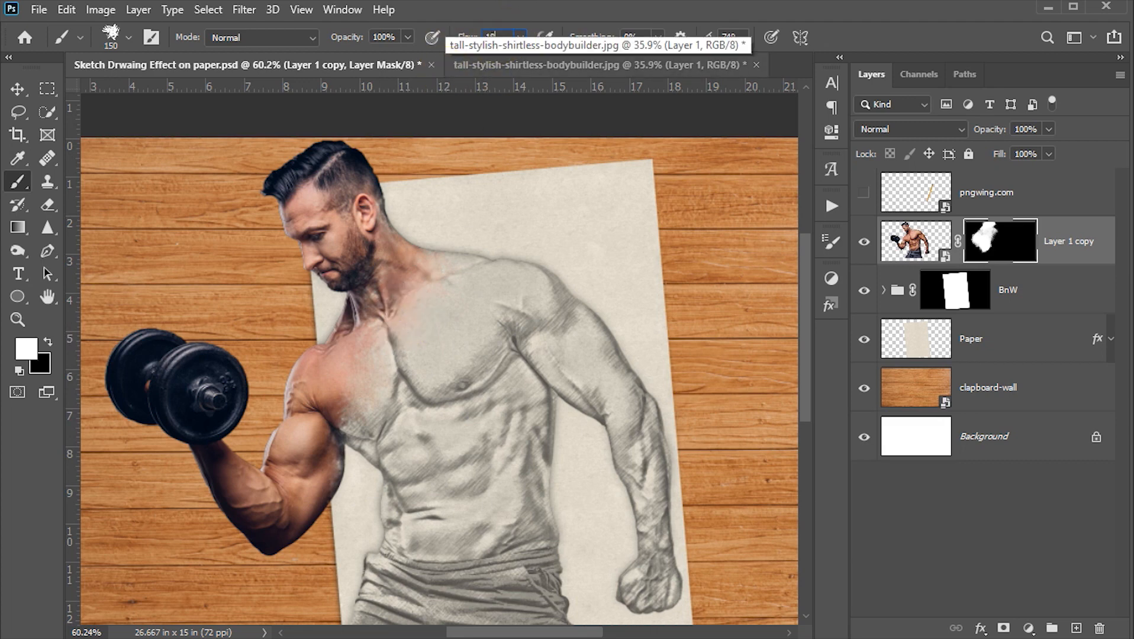
mouse_move(448, 316)
mouse_down()
mouse_move(418, 276)
mouse_move(463, 272)
mouse_move(407, 320)
mouse_move(456, 312)
mouse_move(413, 342)
mouse_move(491, 368)
mouse_move(432, 413)
mouse_move(397, 346)
mouse_move(437, 286)
mouse_move(479, 309)
mouse_move(405, 377)
mouse_move(378, 341)
mouse_move(407, 395)
mouse_move(381, 418)
mouse_move(435, 454)
mouse_move(449, 449)
mouse_move(452, 170)
mouse_move(326, 386)
mouse_move(464, 398)
mouse_move(506, 374)
mouse_move(504, 291)
mouse_move(512, 374)
mouse_move(466, 354)
mouse_move(512, 436)
mouse_move(479, 345)
mouse_move(498, 377)
mouse_move(426, 409)
mouse_move(421, 398)
mouse_move(450, 451)
mouse_move(396, 432)
mouse_move(438, 456)
mouse_move(399, 401)
mouse_move(477, 422)
mouse_move(462, 337)
mouse_move(511, 324)
mouse_move(509, 286)
mouse_move(538, 309)
mouse_move(459, 283)
mouse_move(470, 300)
mouse_move(456, 342)
mouse_move(400, 279)
mouse_move(451, 383)
mouse_move(401, 333)
mouse_move(457, 428)
mouse_move(441, 424)
mouse_move(474, 451)
mouse_move(394, 368)
mouse_move(460, 416)
mouse_move(468, 406)
mouse_move(435, 426)
mouse_move(469, 407)
mouse_move(506, 408)
mouse_up()
Select the BnW group's mask and fade the sketch along the bottom of the shorts with black at 30% flow.
key(x)
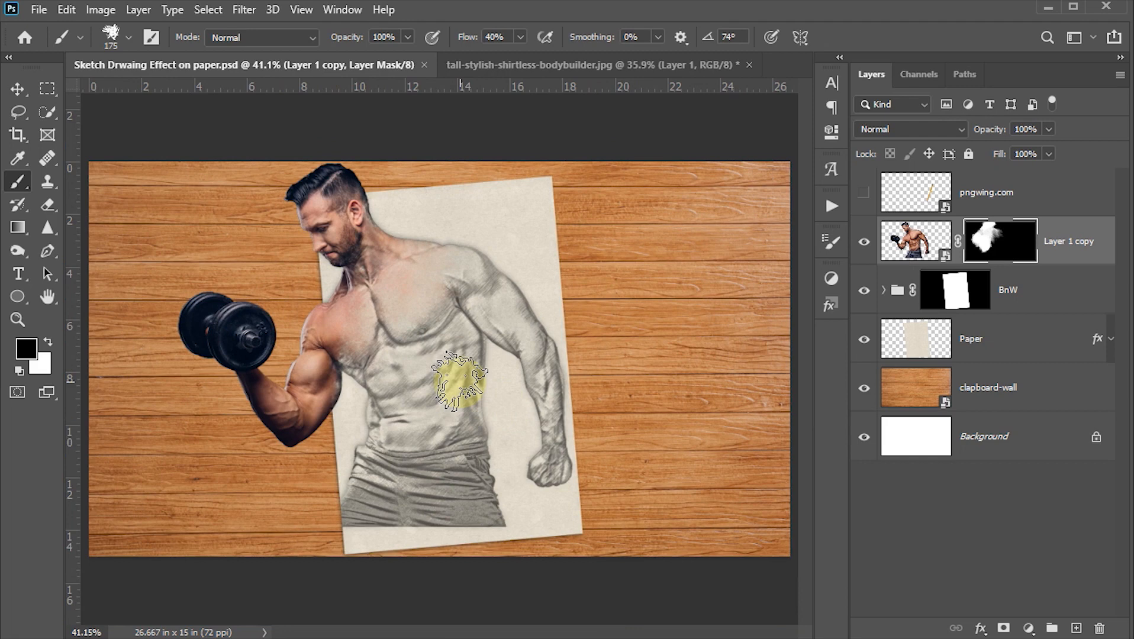
mouse_move(459, 379)
mouse_down()
mouse_move(536, 439)
mouse_move(446, 512)
mouse_move(477, 521)
mouse_up()
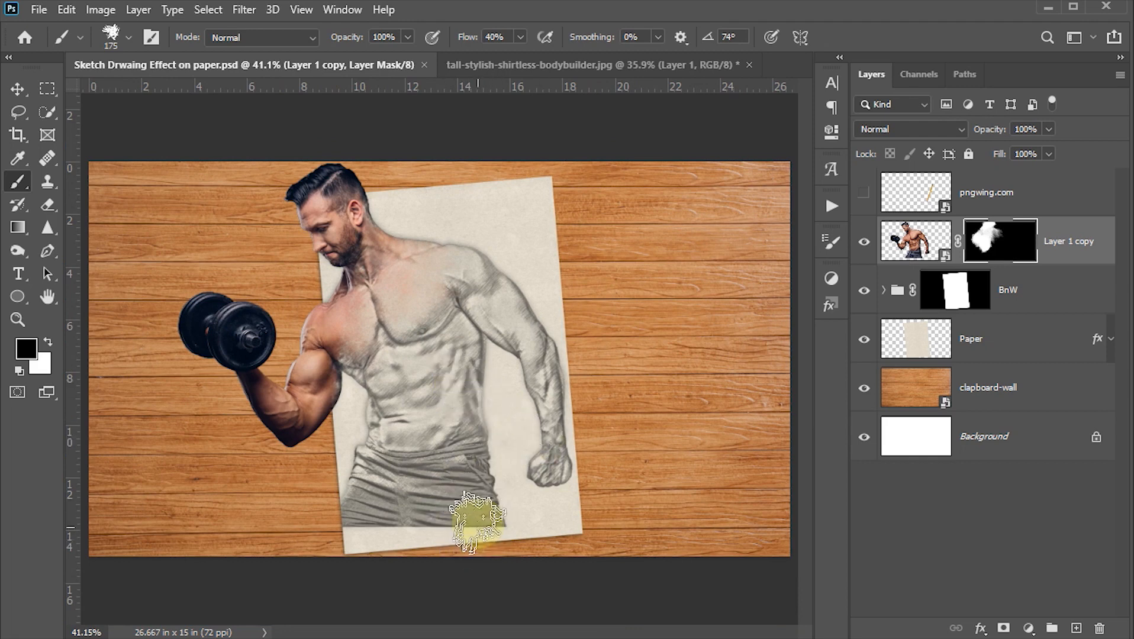
click(958, 299)
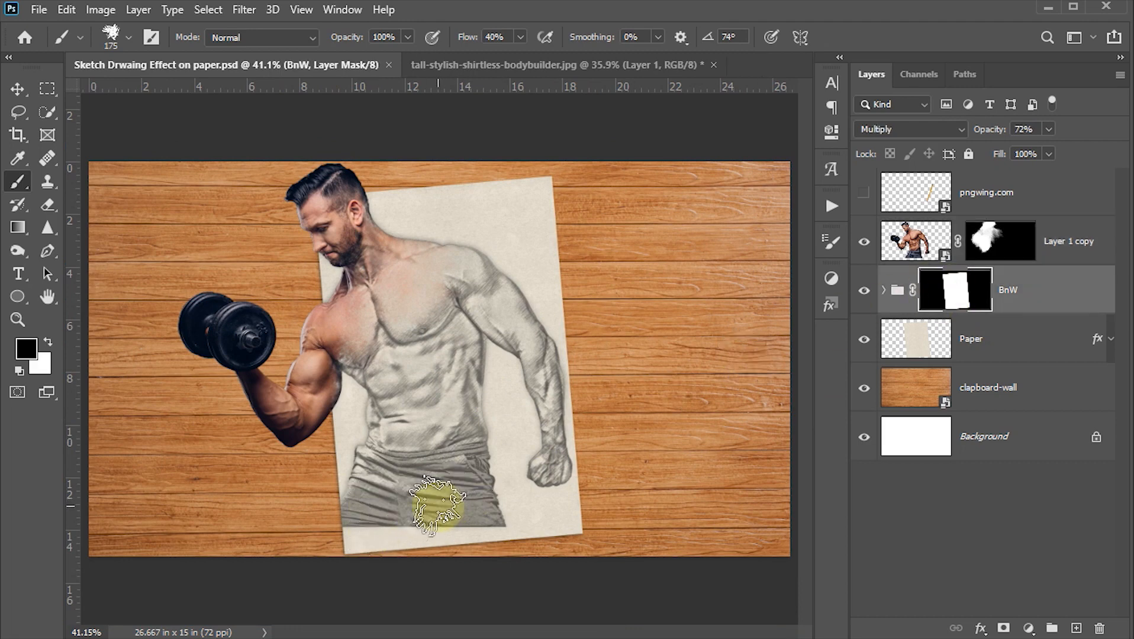
scroll(437, 507, up, 4)
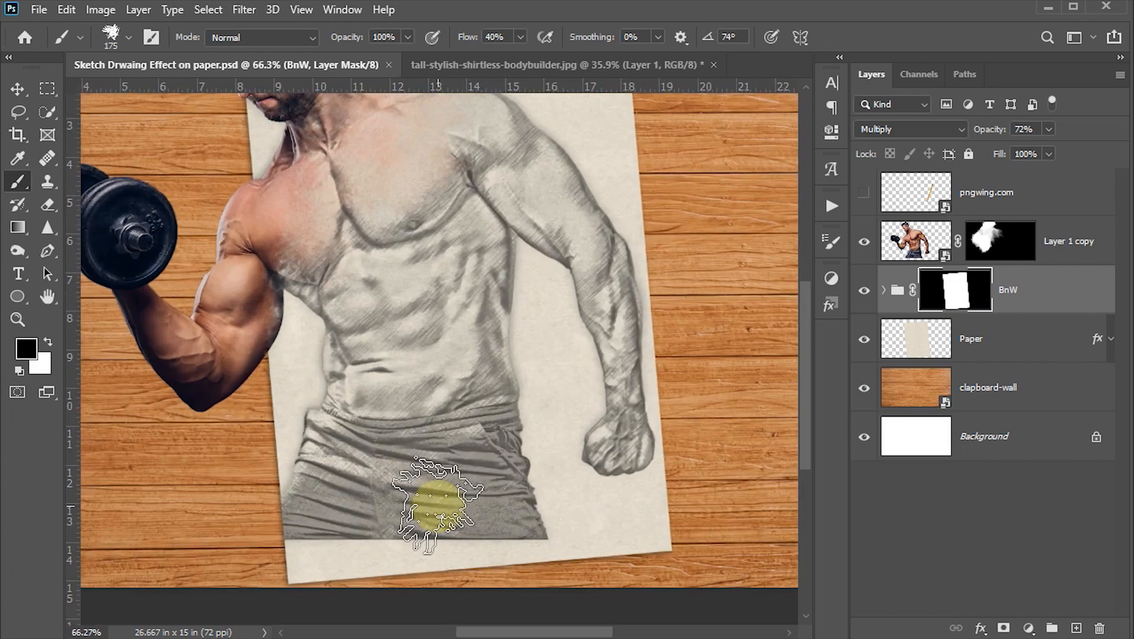
click(494, 36)
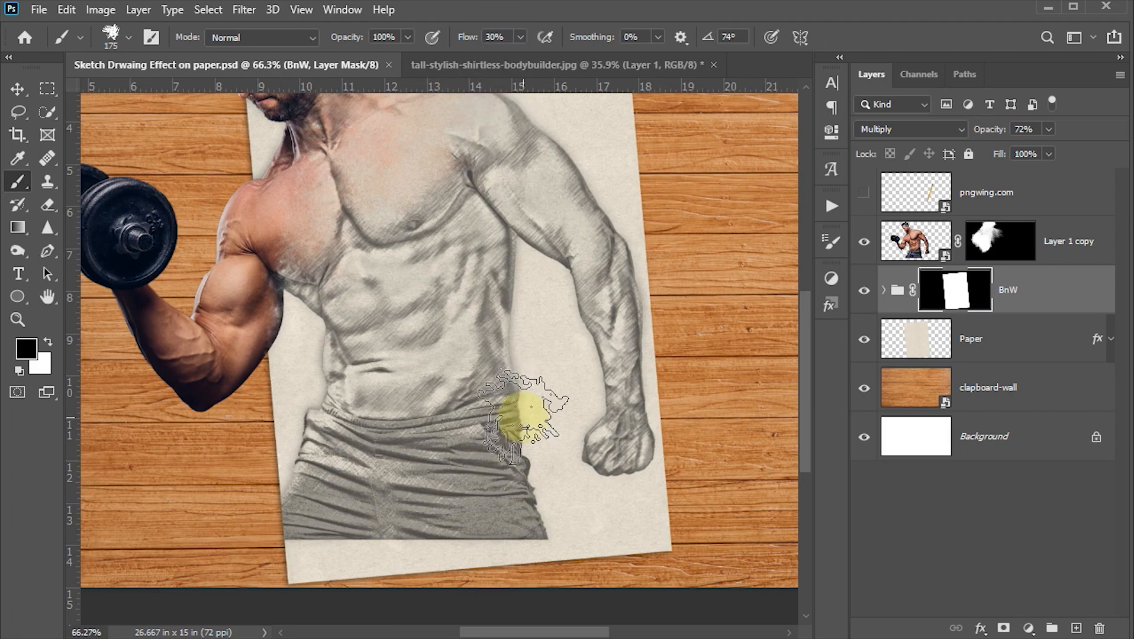
scroll(509, 367, down, 3)
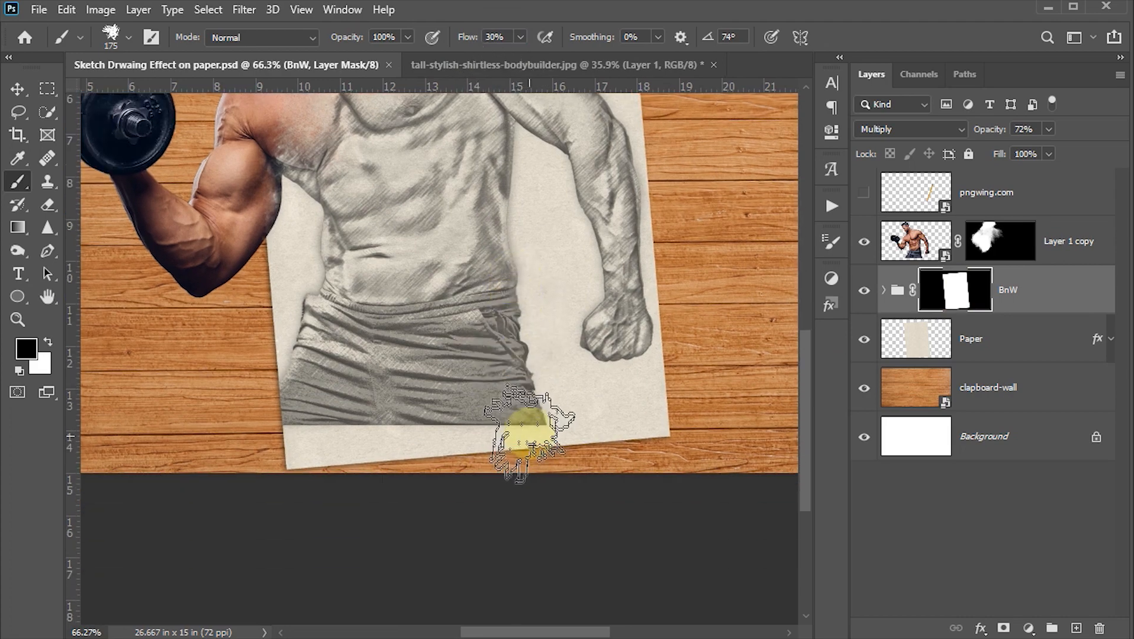
mouse_move(529, 438)
mouse_down()
mouse_move(519, 461)
mouse_move(450, 442)
mouse_move(363, 466)
mouse_move(291, 449)
mouse_move(343, 467)
mouse_move(417, 449)
mouse_move(497, 455)
mouse_move(510, 431)
mouse_move(527, 442)
mouse_move(432, 413)
mouse_move(411, 426)
mouse_move(342, 423)
mouse_move(386, 458)
mouse_move(509, 439)
mouse_move(497, 415)
mouse_move(530, 424)
mouse_up()
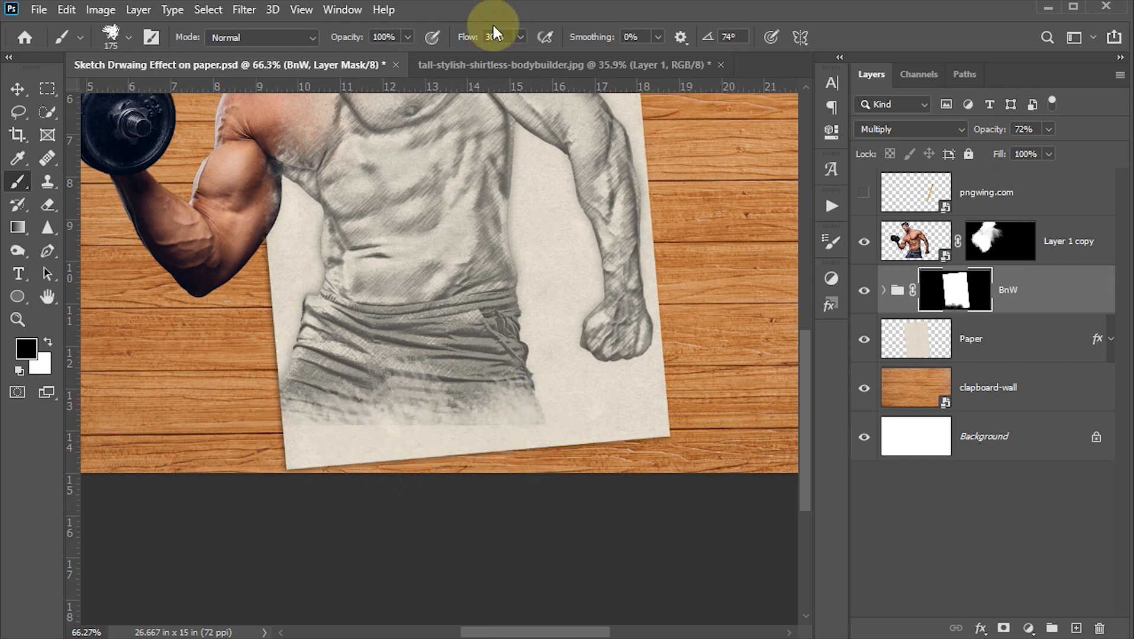
Restore part of the lower shorts on the BnW mask with white at 15% flow and a 125 px brush.
click(513, 37)
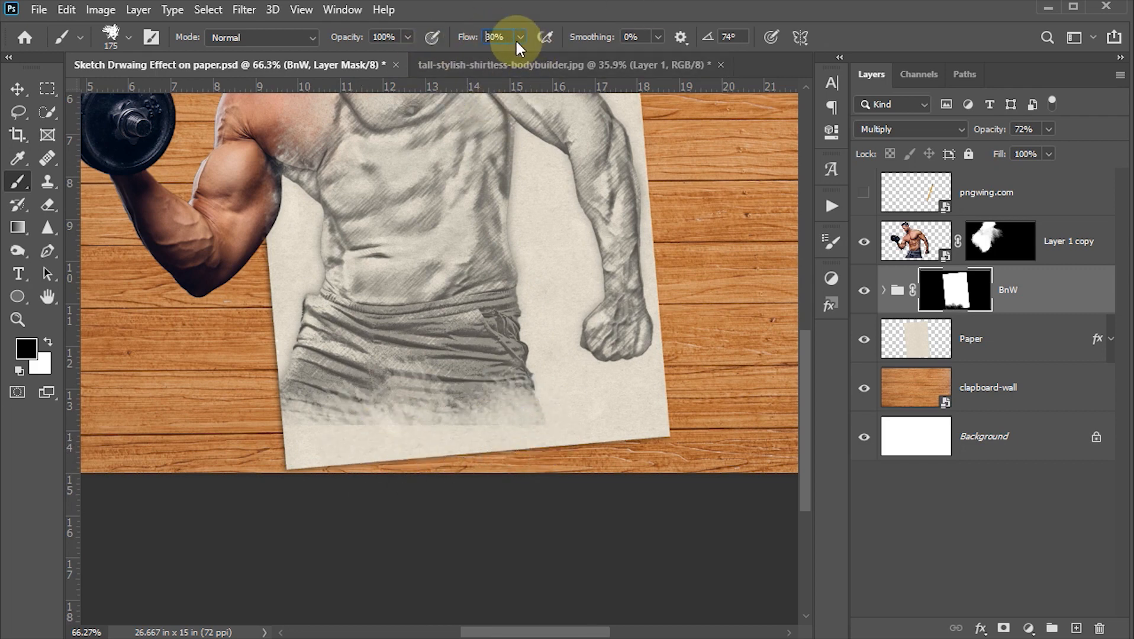
text(15)
key(Return)
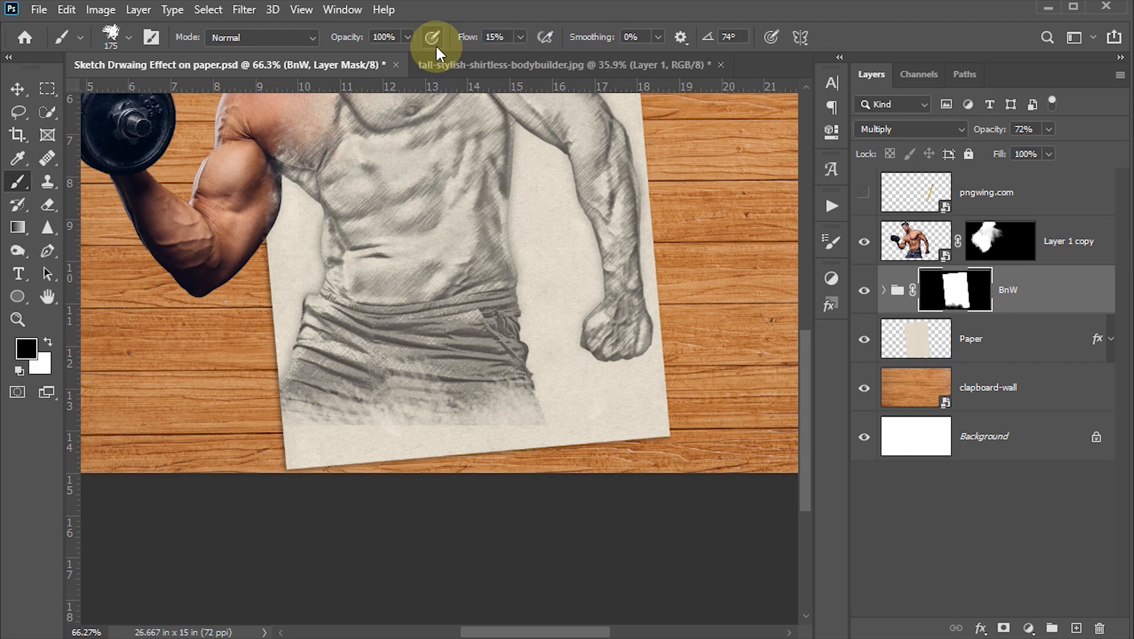
key(x)
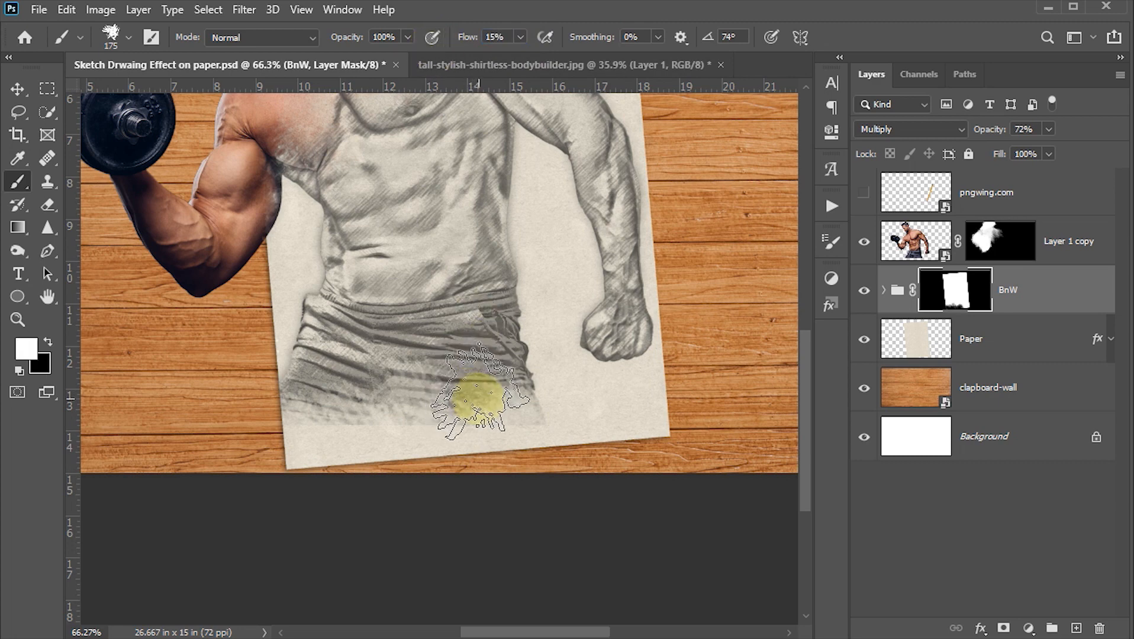
key(bracketleft)
key(bracketleft)
mouse_move(509, 408)
mouse_down()
mouse_move(435, 396)
mouse_move(411, 431)
mouse_move(403, 410)
mouse_move(447, 386)
mouse_move(394, 339)
mouse_move(310, 377)
mouse_move(335, 383)
mouse_move(419, 359)
mouse_move(476, 363)
mouse_move(502, 388)
mouse_move(502, 371)
mouse_move(518, 395)
mouse_up()
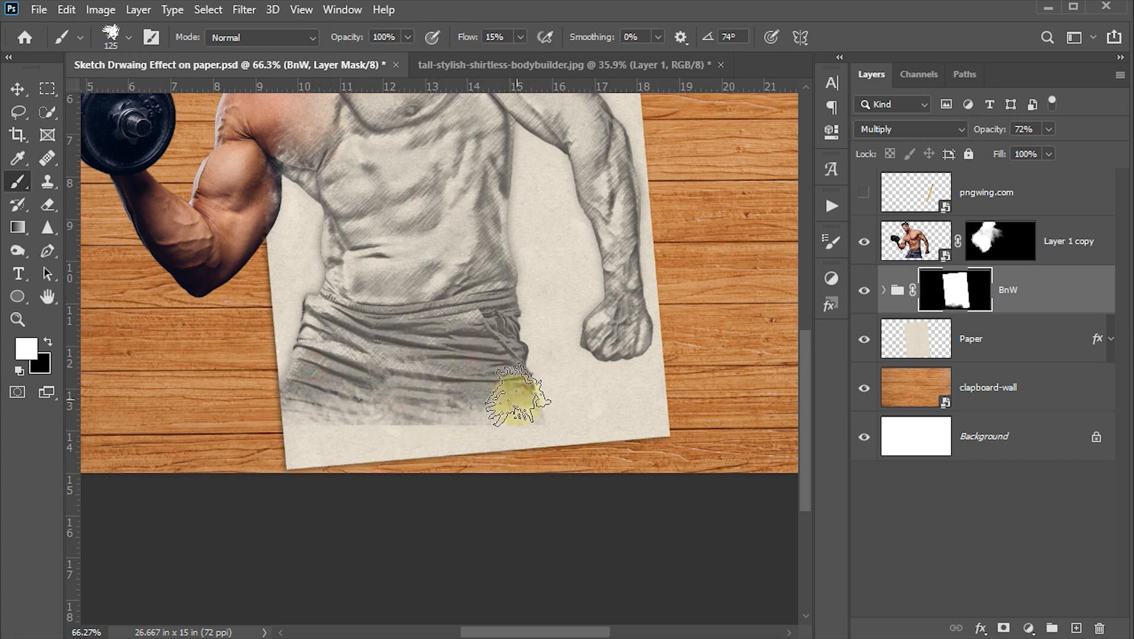
Fade out the hard bottom edge of the shorts sketch with black, enlarging the brush from 125 to 200 px.
click(498, 438)
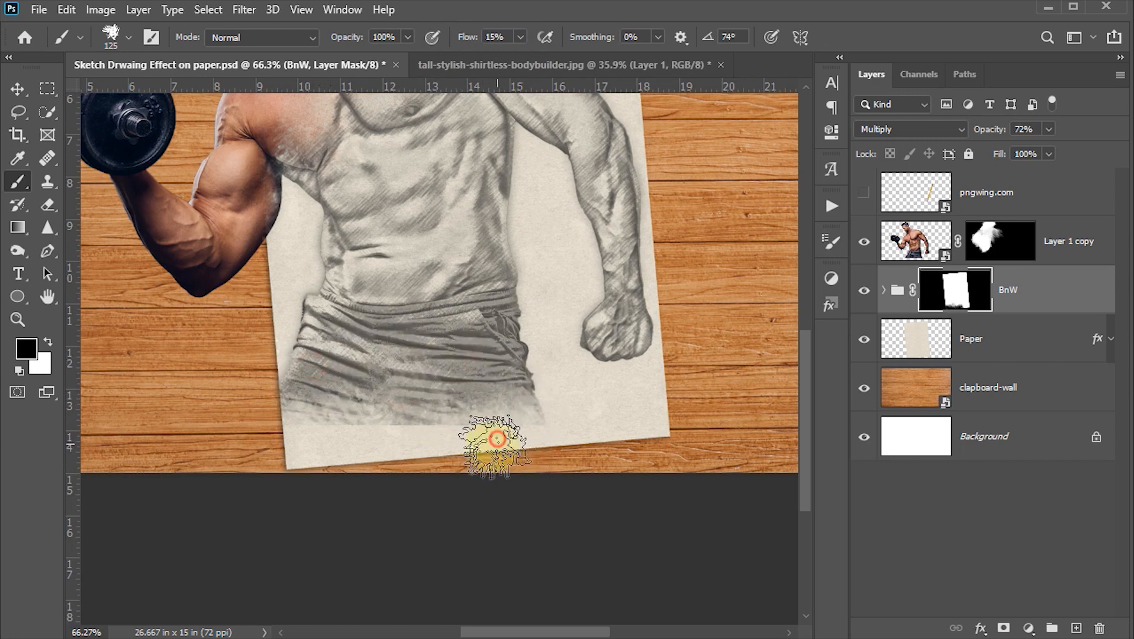
mouse_move(467, 433)
mouse_down()
mouse_move(369, 427)
mouse_move(381, 418)
mouse_move(381, 433)
mouse_move(484, 437)
mouse_move(541, 424)
mouse_move(416, 419)
mouse_move(446, 392)
mouse_move(505, 442)
mouse_move(520, 431)
mouse_move(484, 428)
mouse_move(487, 457)
mouse_move(455, 432)
mouse_move(292, 449)
mouse_move(292, 435)
mouse_move(375, 445)
mouse_up()
key(bracketright)
key(bracketright)
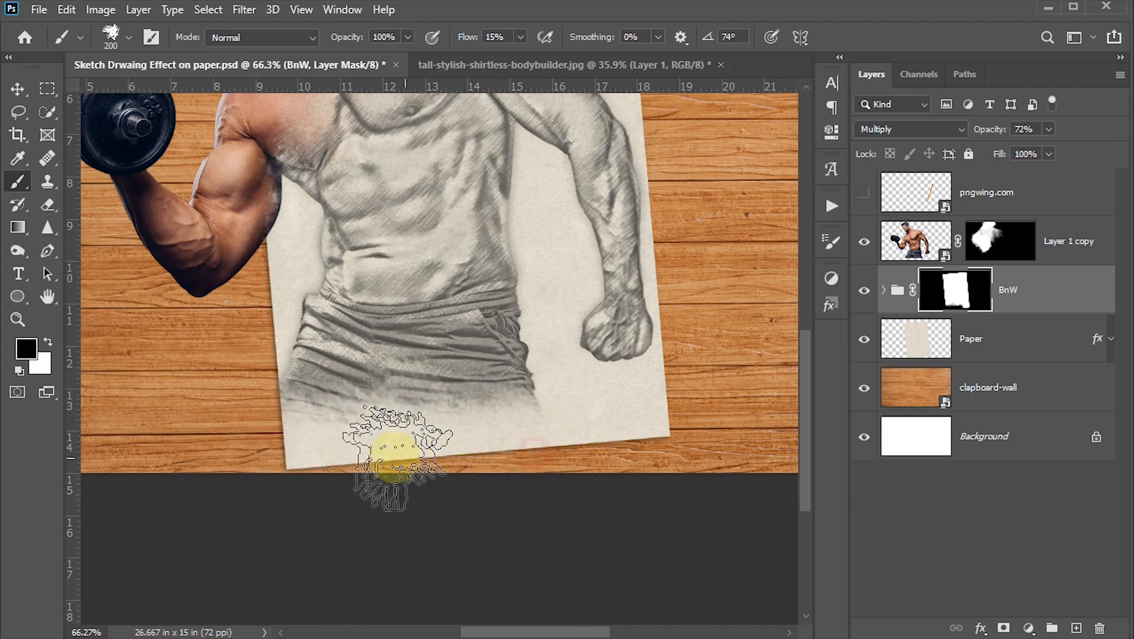
click(261, 417)
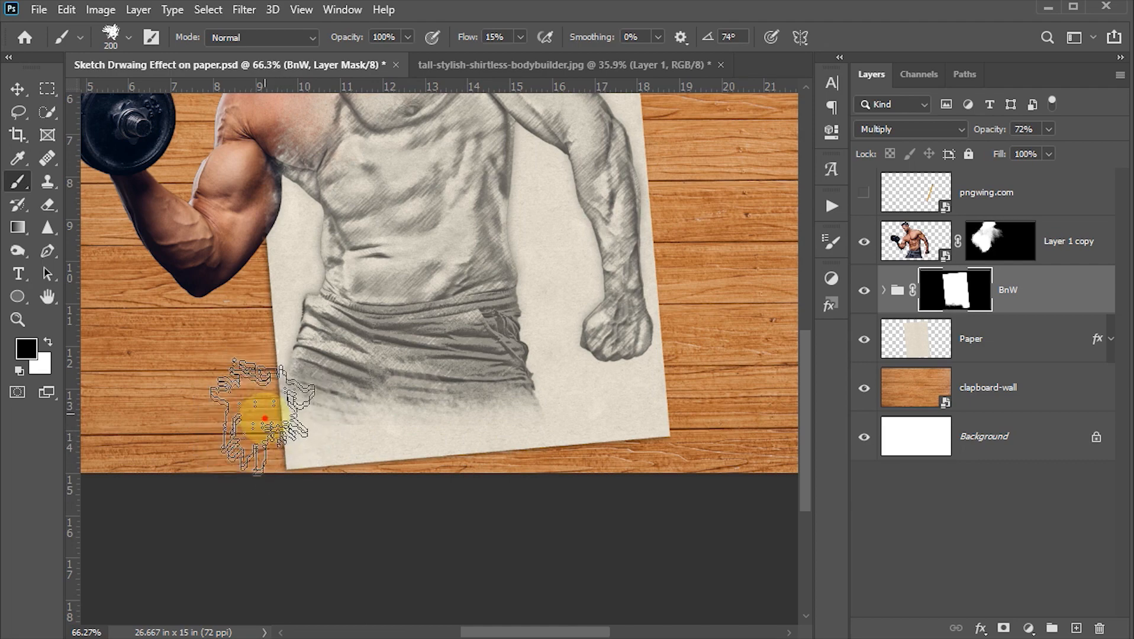
click(296, 434)
click(379, 431)
click(522, 447)
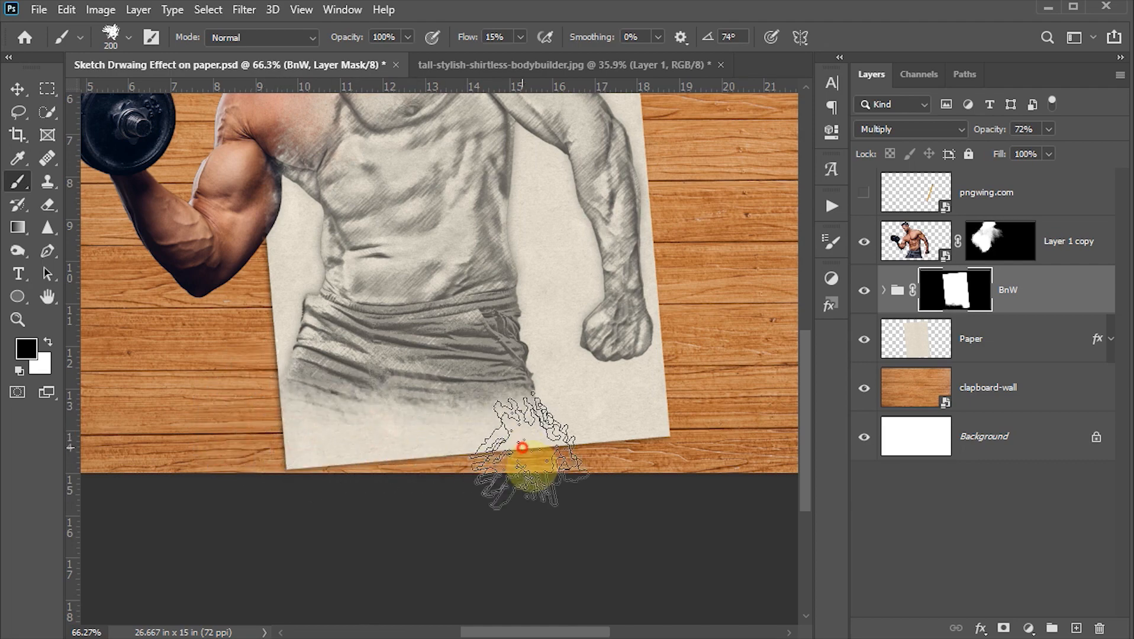
click(534, 419)
click(524, 422)
Dab black at 15% flow with the 200 px brush across the lower shorts to soften their fade into the paper.
click(481, 380)
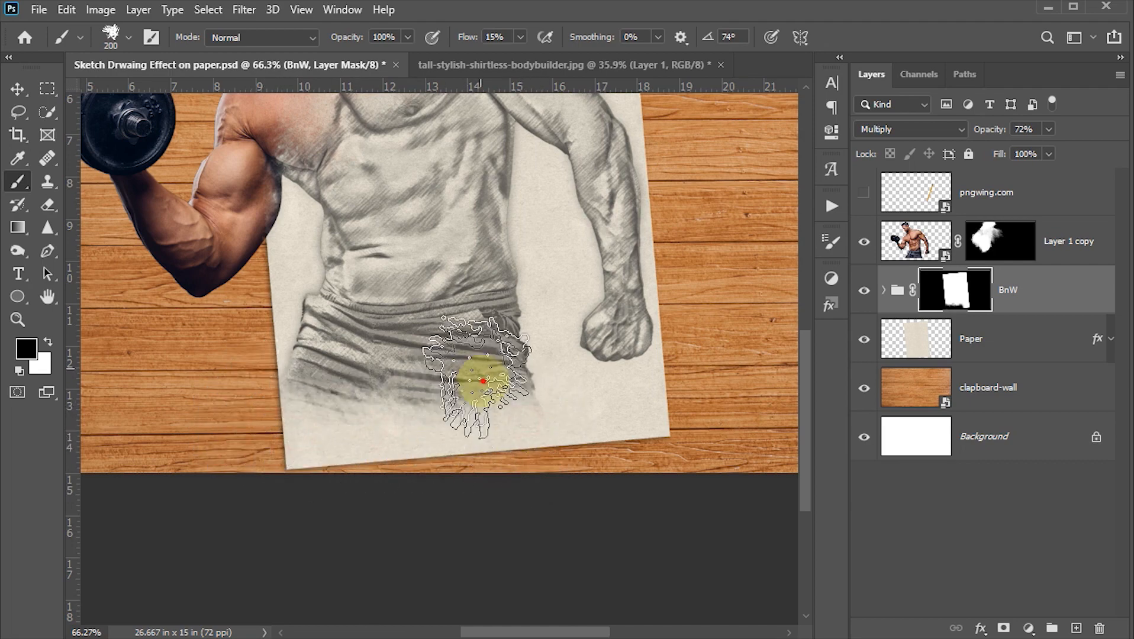
click(405, 391)
click(332, 400)
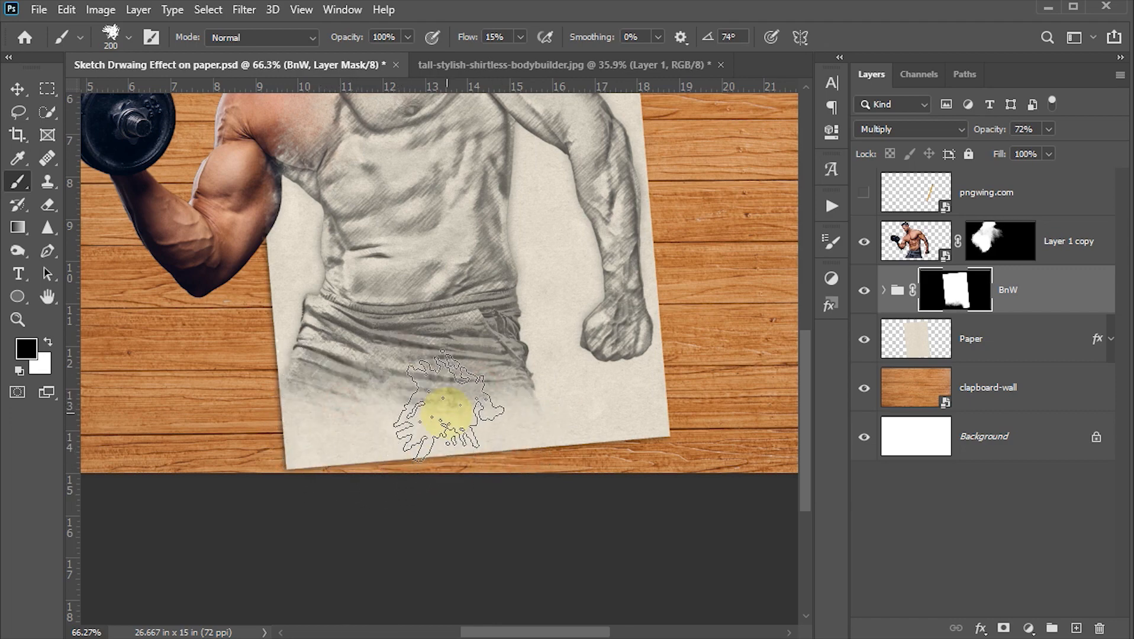
click(463, 418)
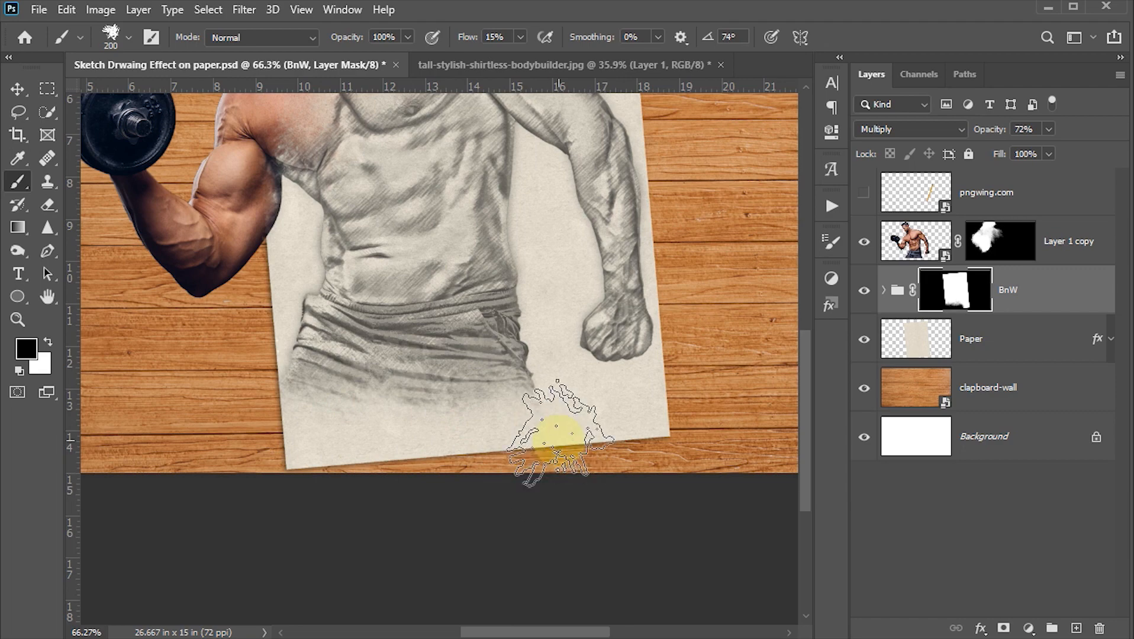
click(552, 441)
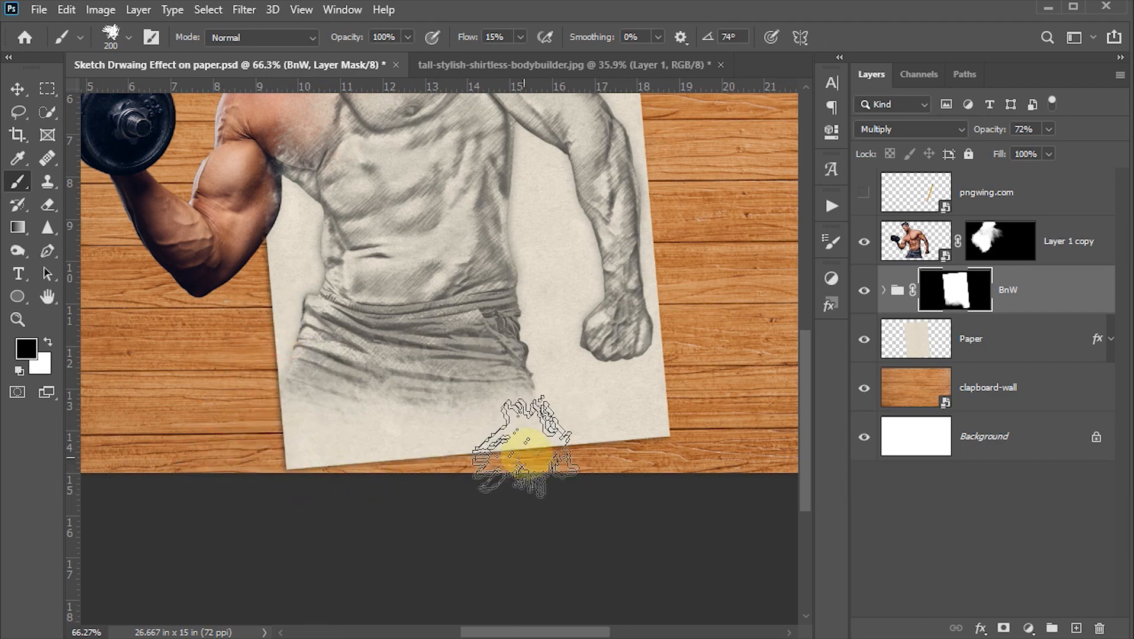
click(532, 434)
click(351, 457)
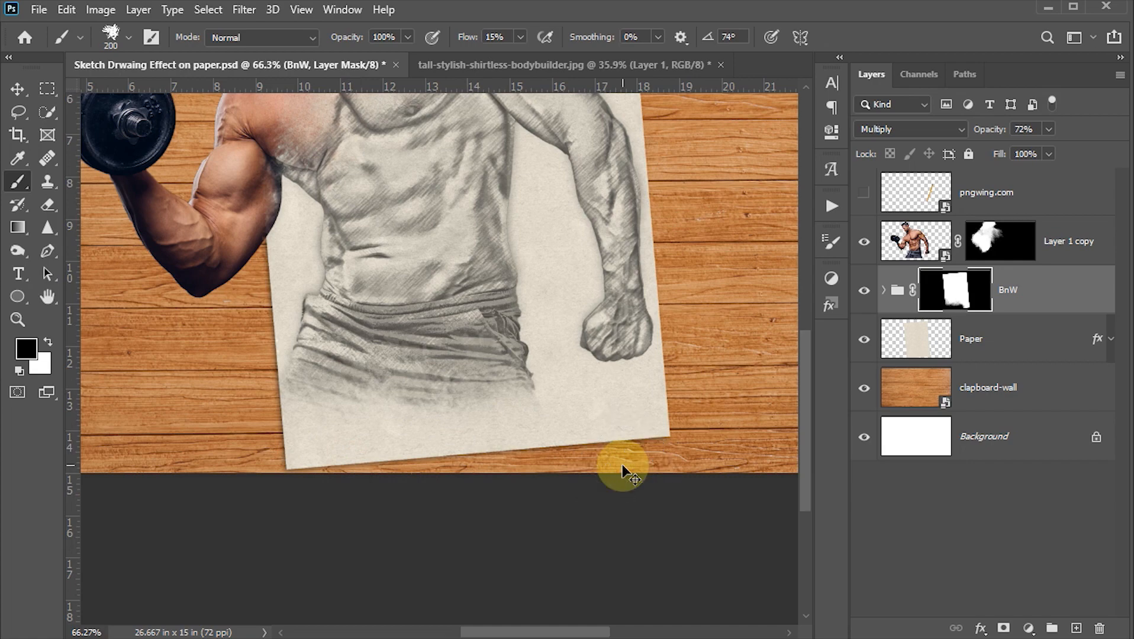
Fit the whole composition in view, save the document and switch to the Move tool.
key(ctrl+0)
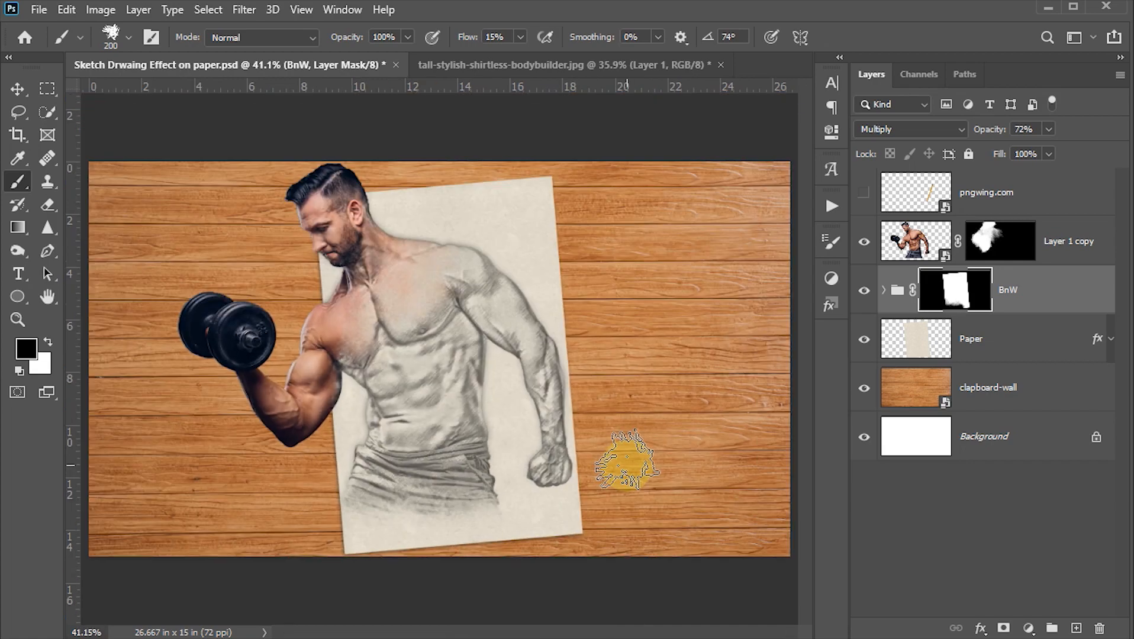
key(ctrl+s)
key(v)
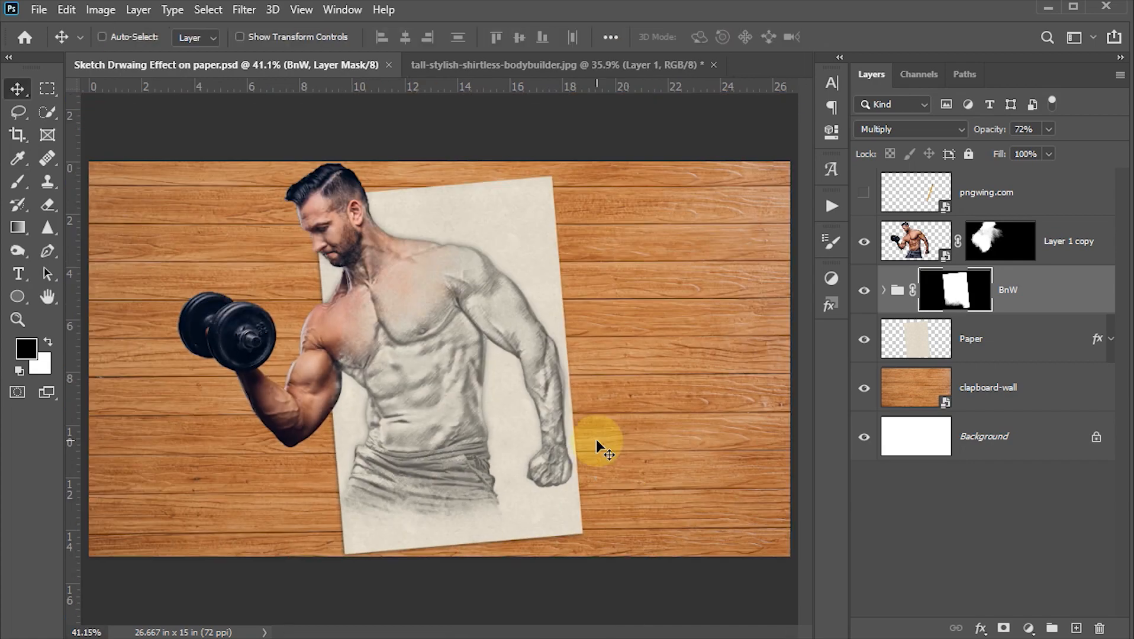
Show the pngwing.com pencil layer and rotate the pencil with Free Transform to about -121°.
click(864, 193)
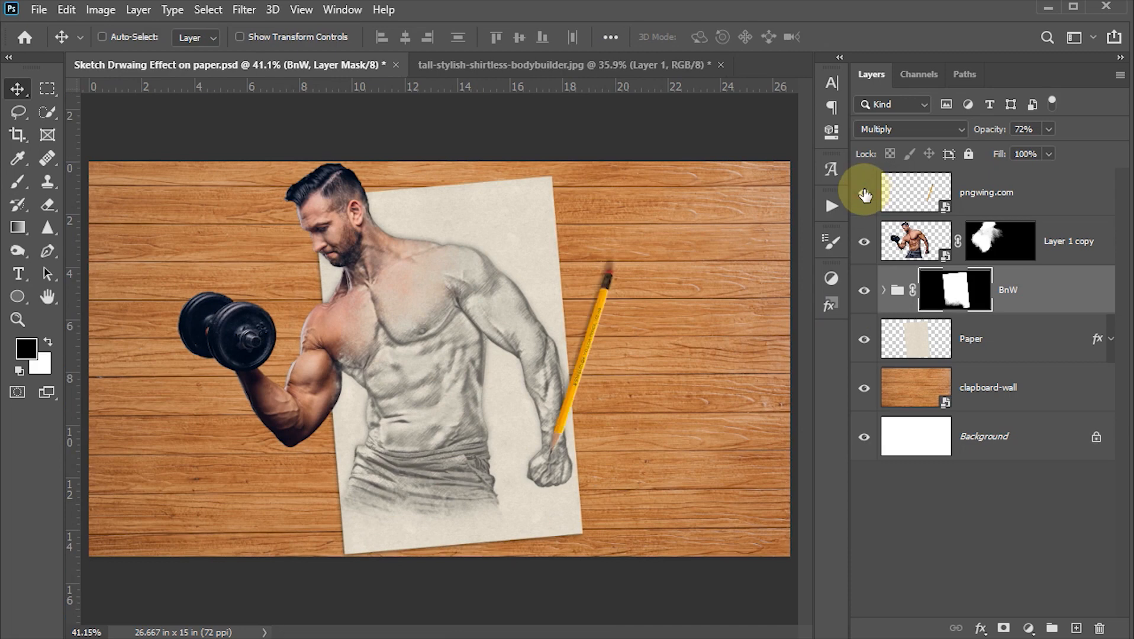
click(925, 197)
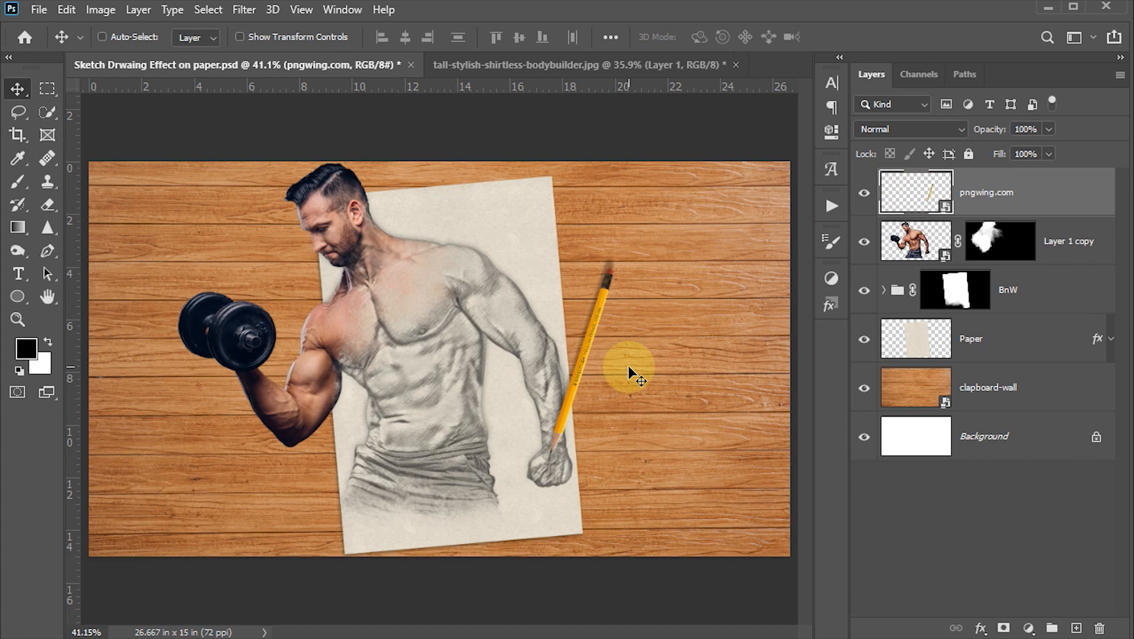
key(ctrl)
key(ctrl+t)
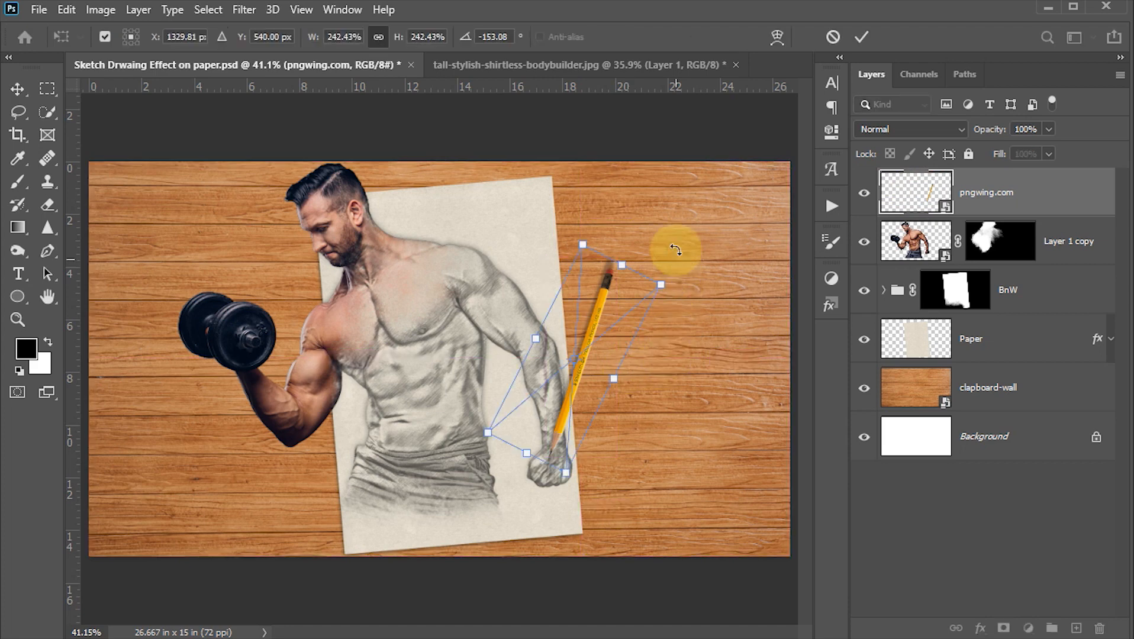
drag(664, 223, 720, 297)
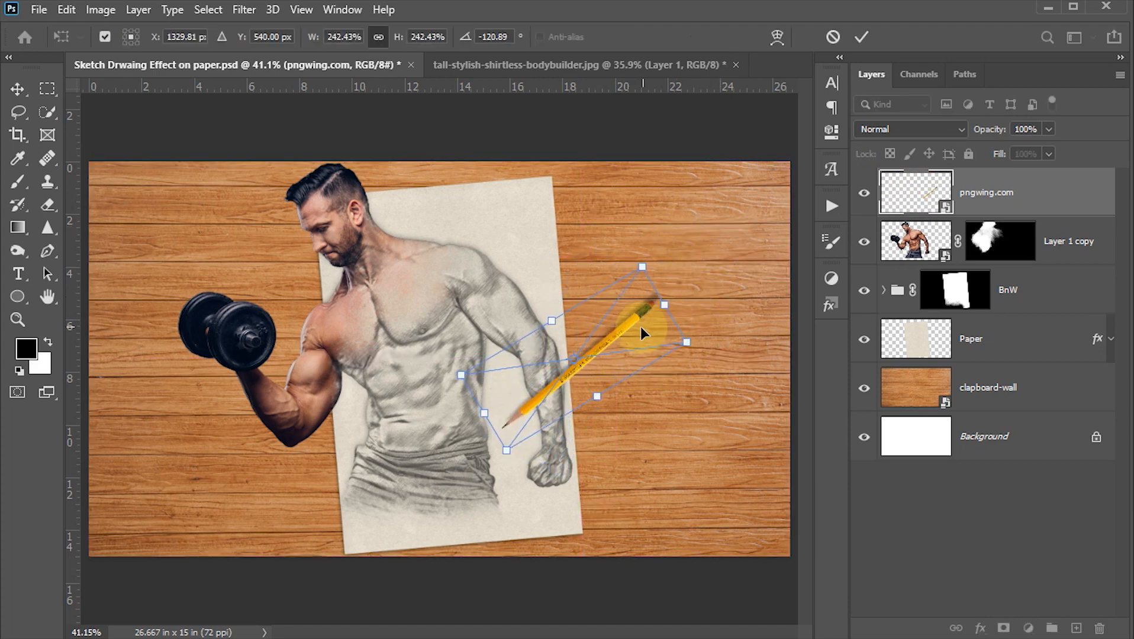
Place the pencil across the paper's lower right corner at about X 1354, Y 836 px, rotated to about -131°, and apply the transform.
drag(640, 327, 622, 455)
drag(685, 392, 686, 347)
mouse_move(622, 429)
mouse_down()
mouse_move(599, 406)
mouse_move(649, 403)
mouse_move(654, 417)
mouse_move(638, 429)
mouse_move(638, 413)
mouse_move(653, 410)
mouse_up()
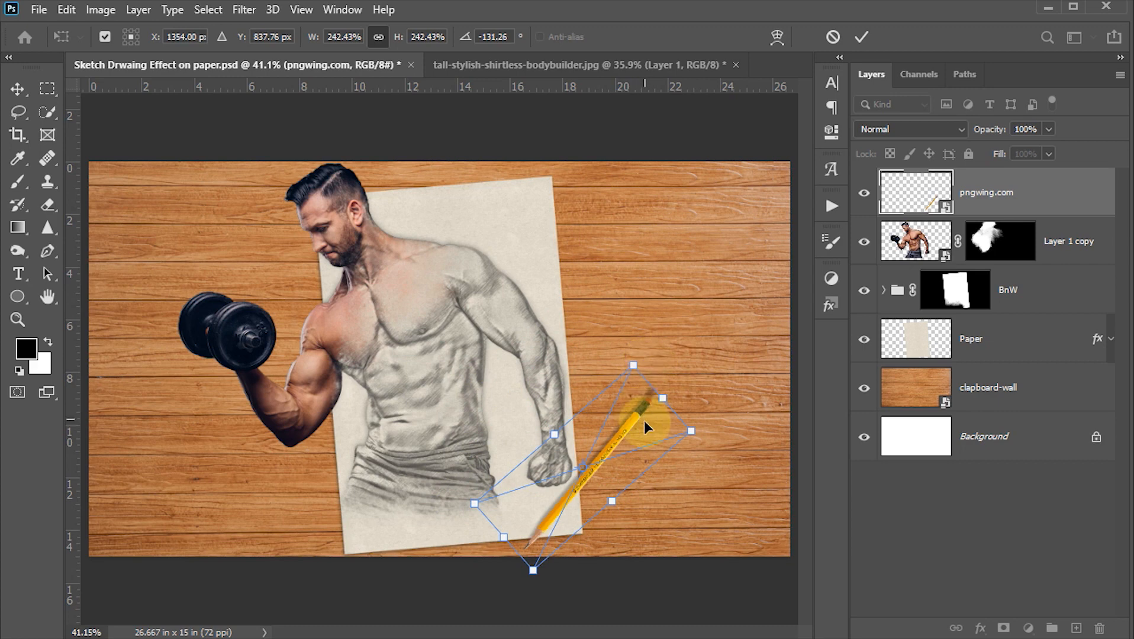
drag(644, 421, 643, 425)
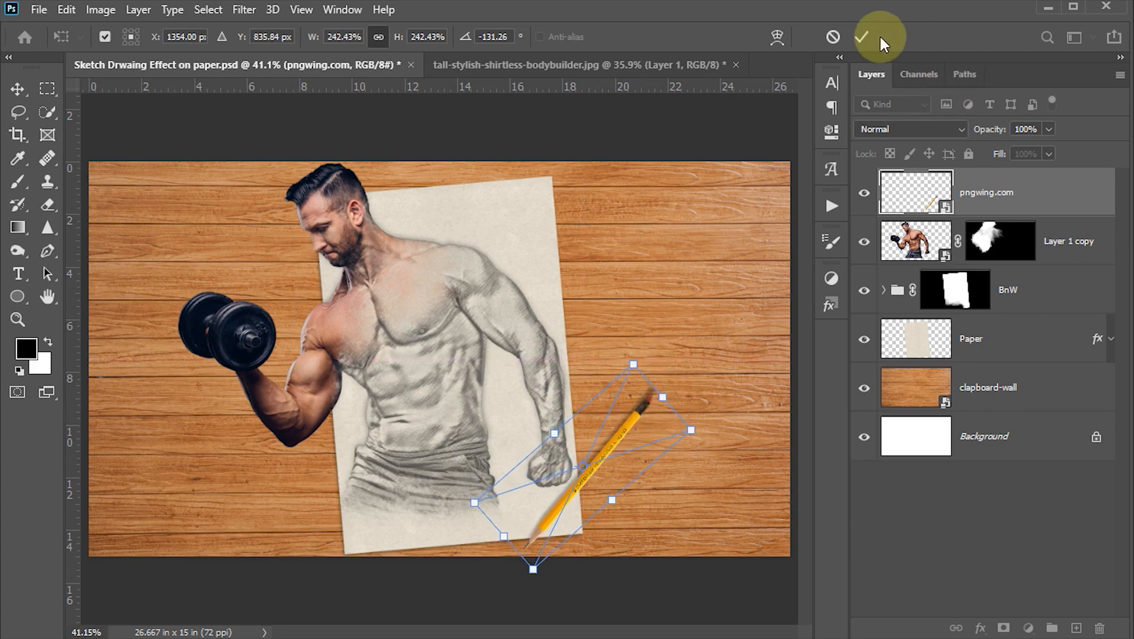
click(861, 38)
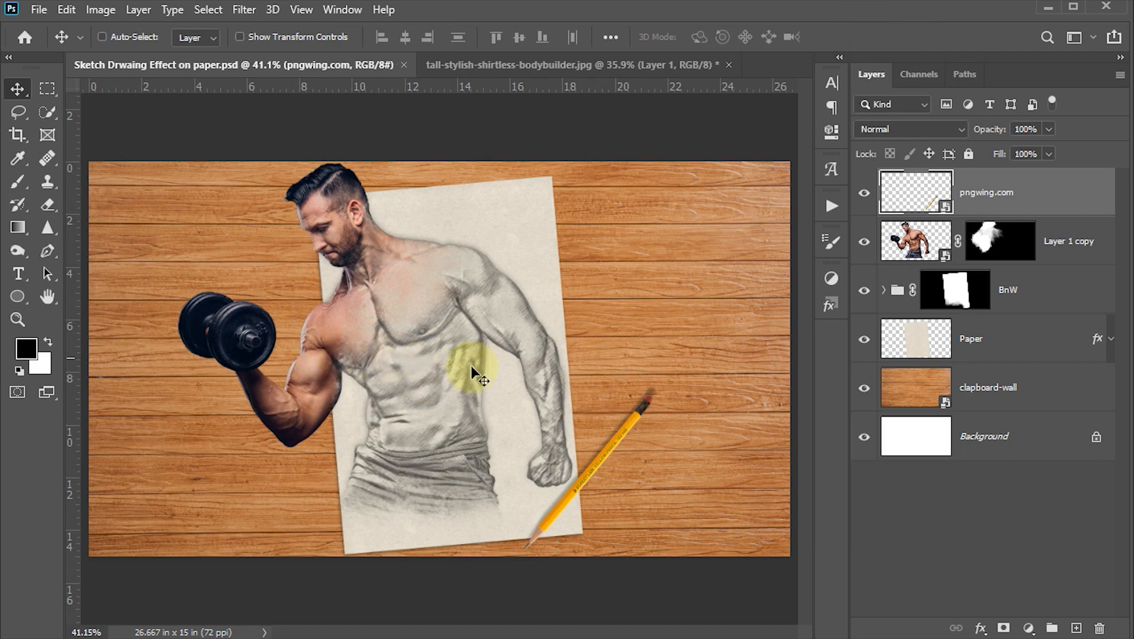
Hide the interface panels and examine the sketch-to-photo blend on the bodybuilder up close and in the whole composition.
key(Tab)
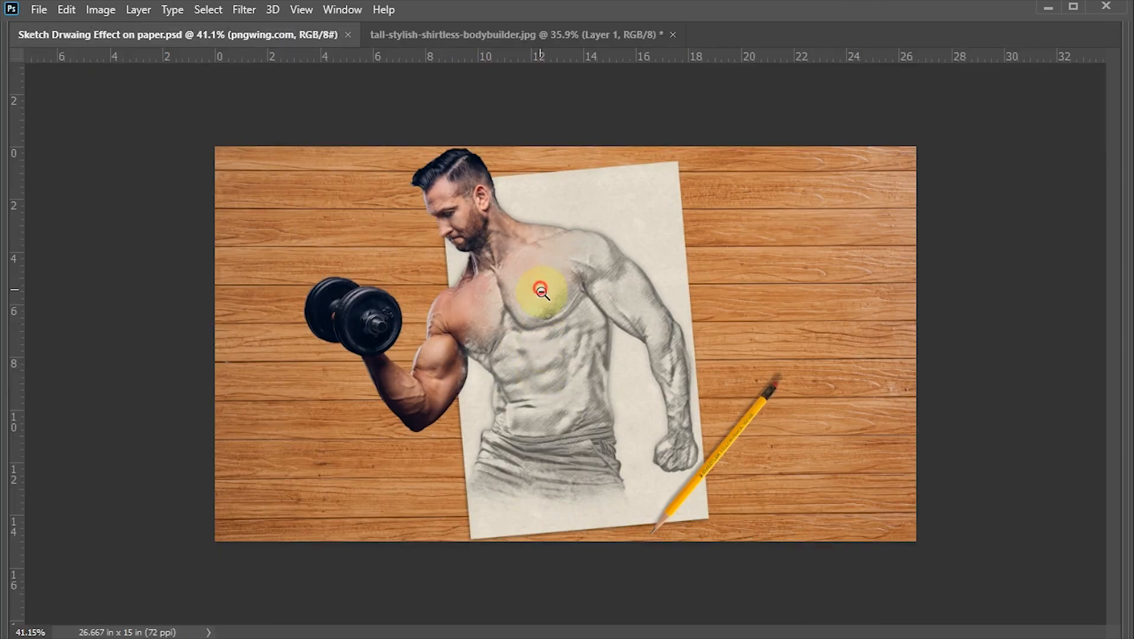
drag(541, 291, 599, 371)
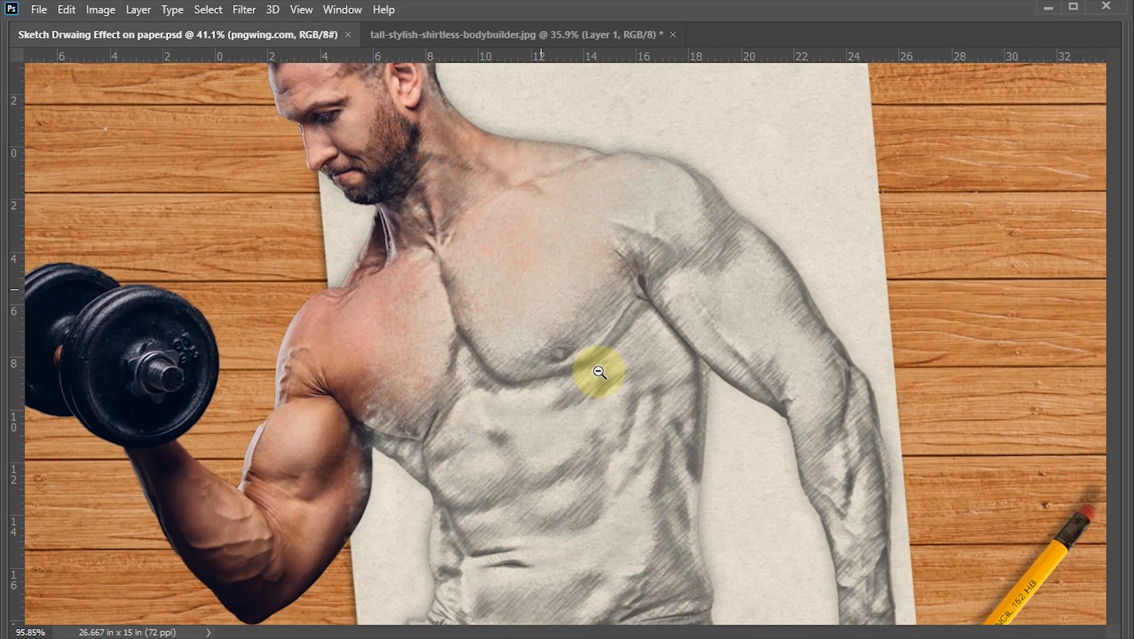
key(space)
drag(602, 457, 618, 551)
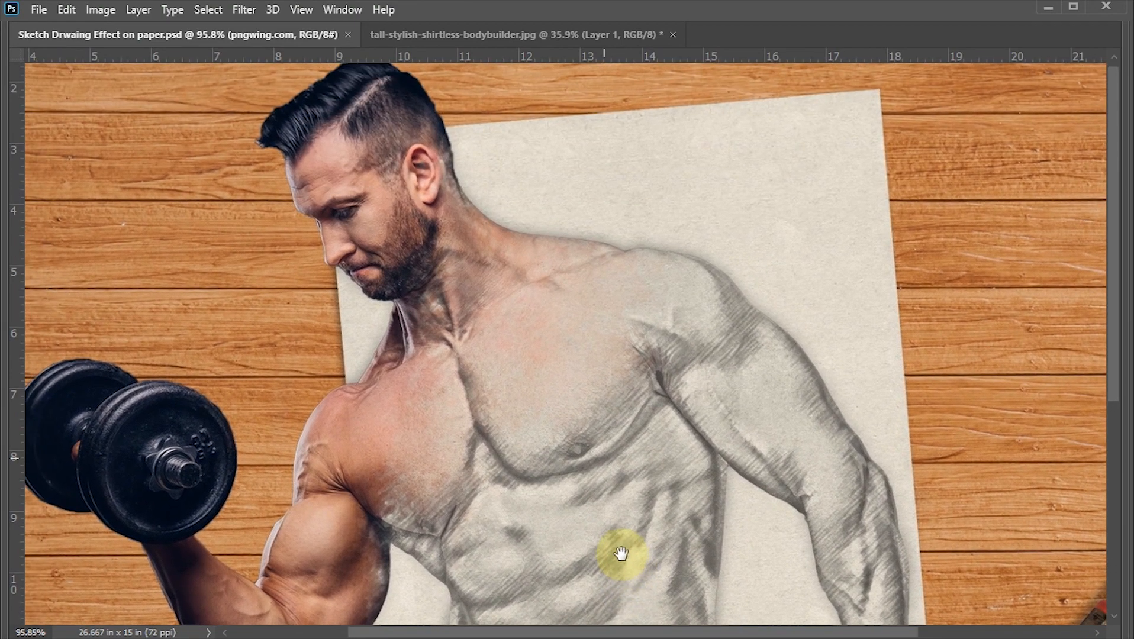
alt+click(513, 430)
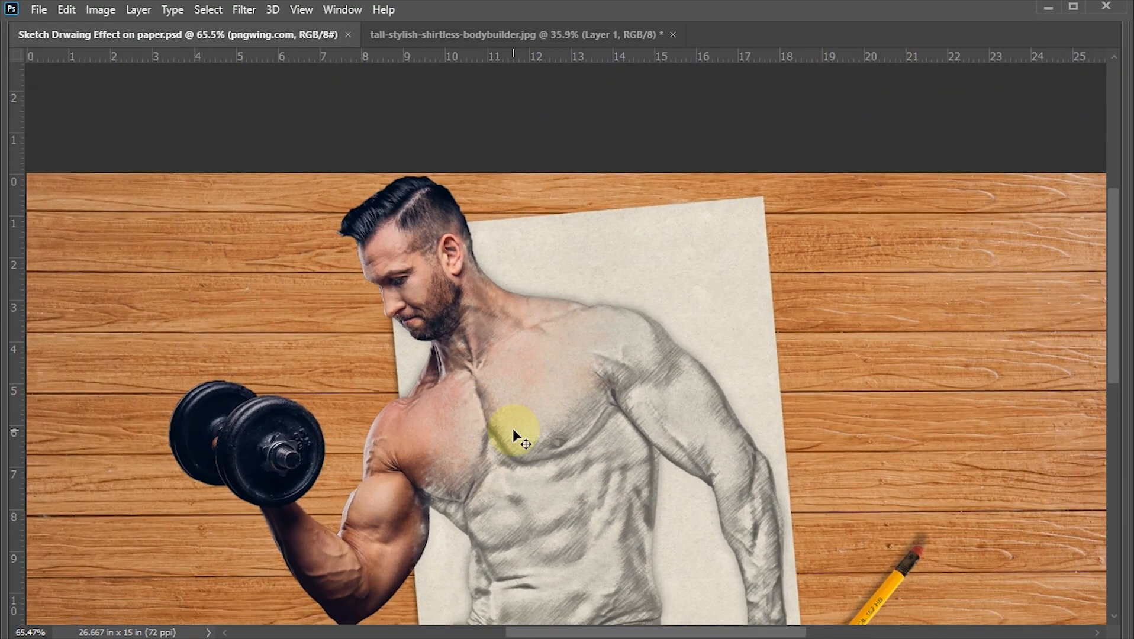
alt+click(513, 430)
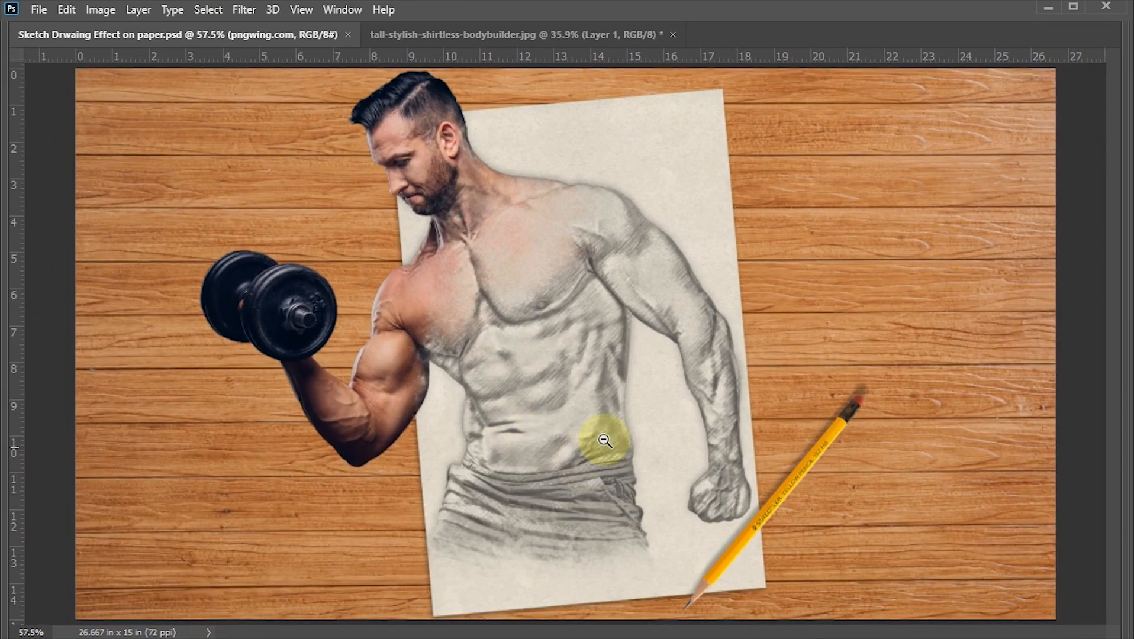